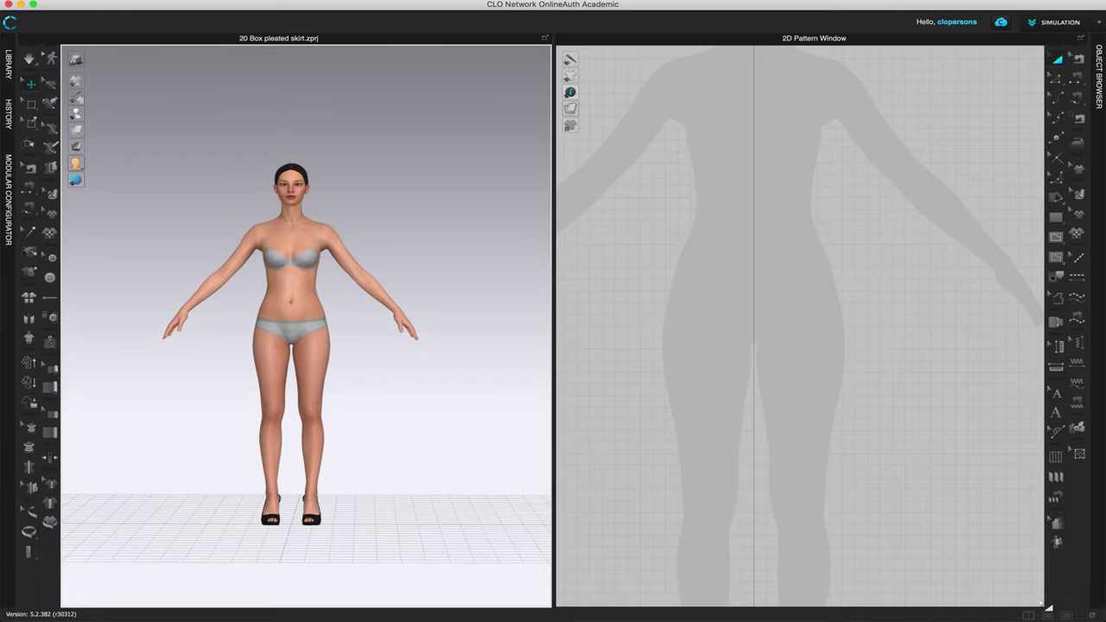
# Step: Create a rectangle pattern 6 in wide and 2 in high at the avatar silhouette's waist in the 2D pattern window
pyautogui.click(1068, 615)
pyautogui.scroll(-2, 697, 429)
pyautogui.moveTo(735, 444); pyautogui.dragTo(659, 399, button='right')
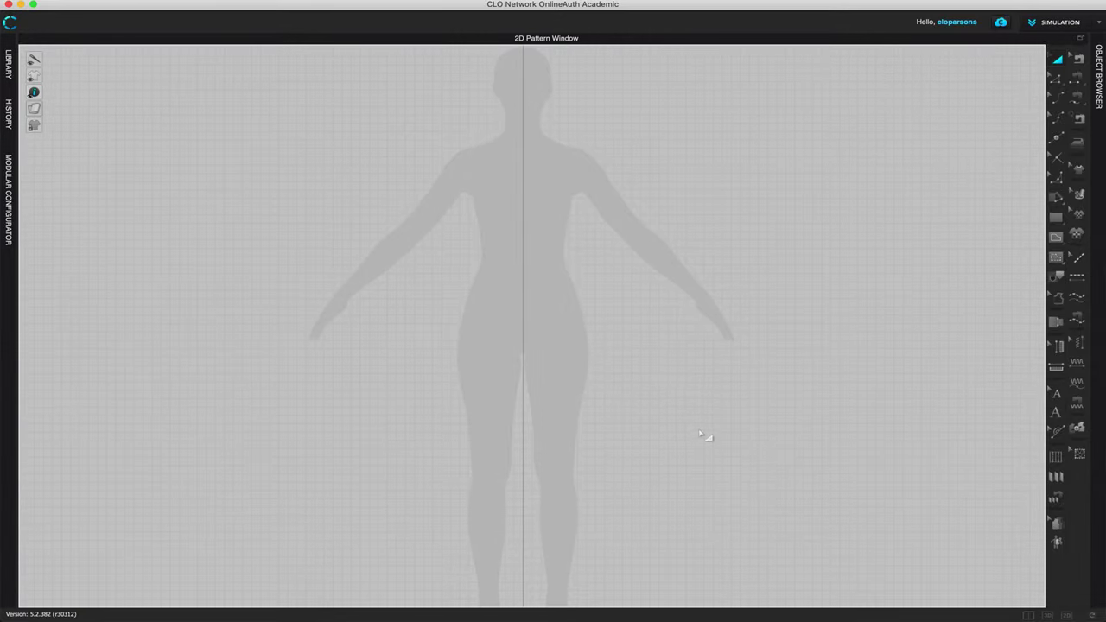
pyautogui.click(1056, 218)
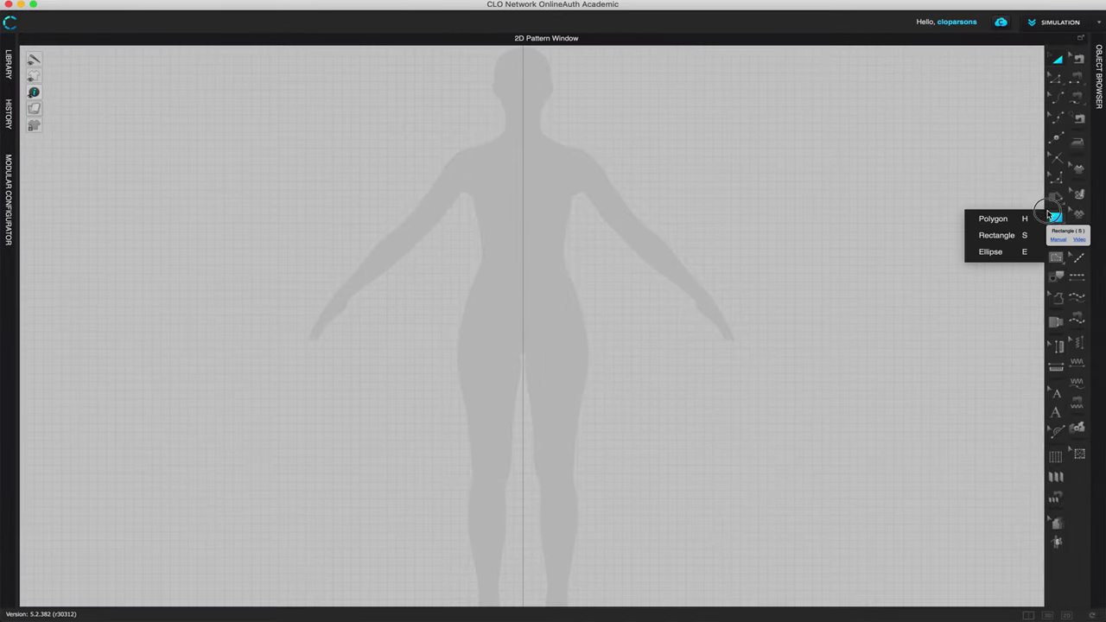
pyautogui.click(996, 237)
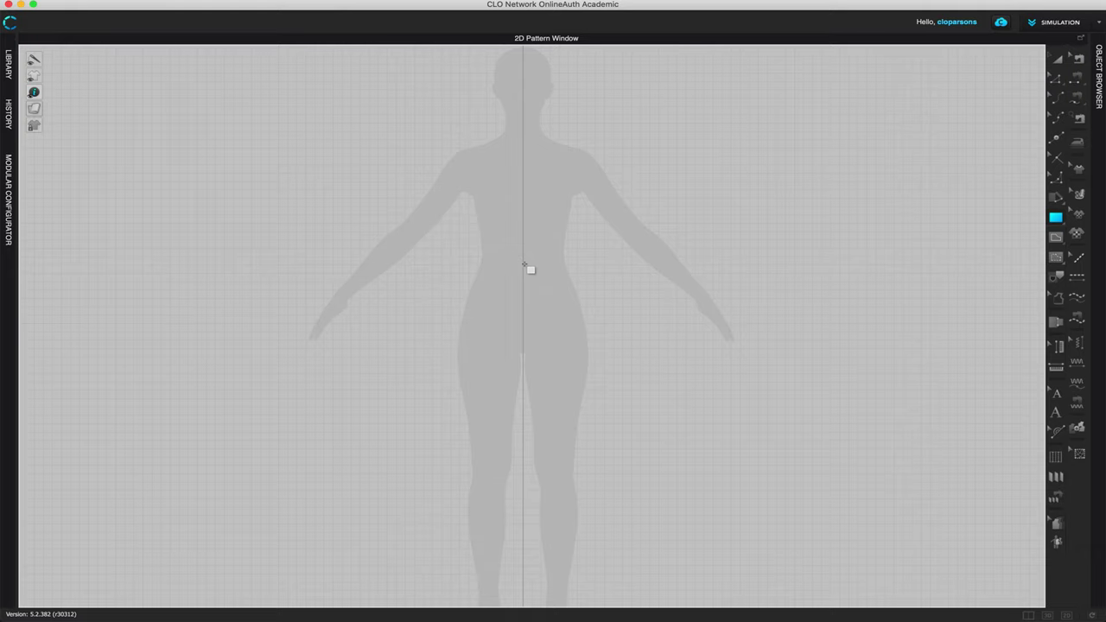
pyautogui.click(524, 264)
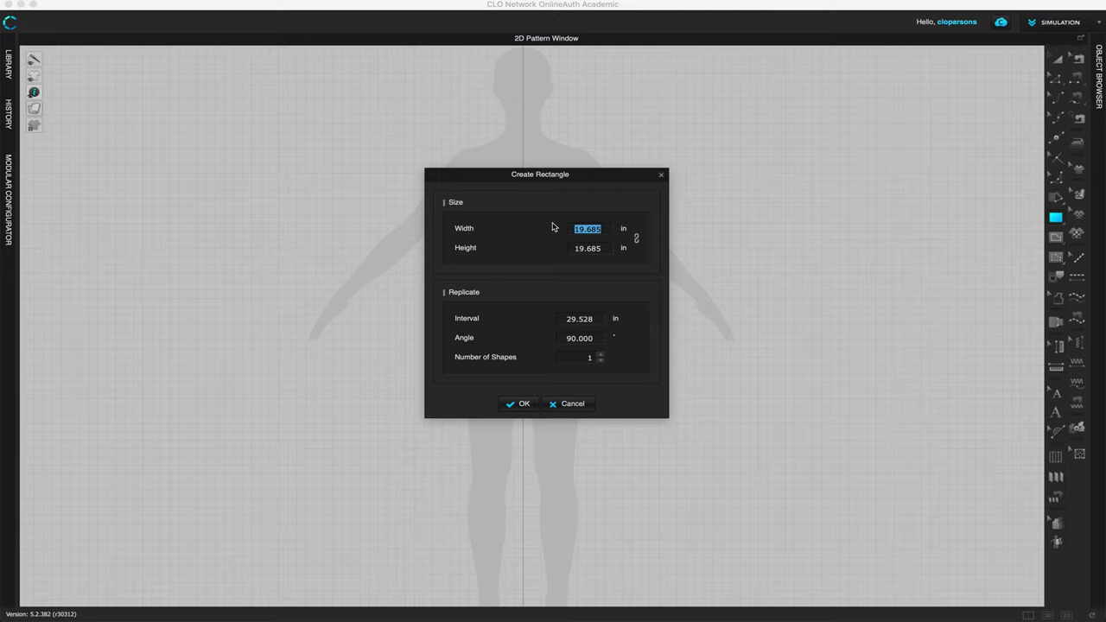
pyautogui.write('6')
pyautogui.click(580, 248)
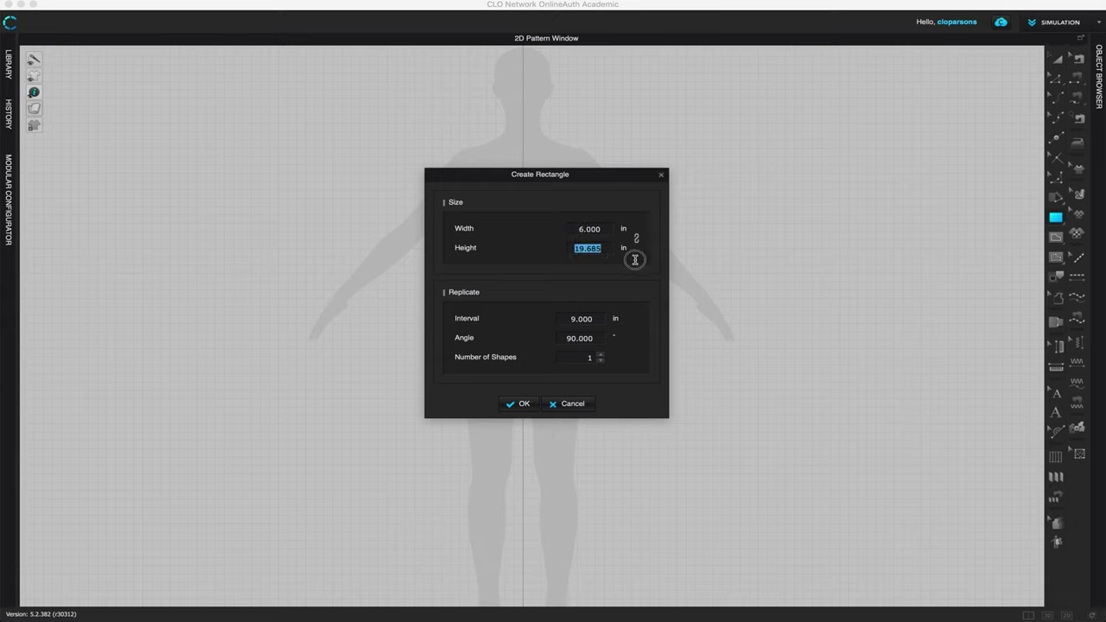
pyautogui.write('2')
pyautogui.click(524, 403)
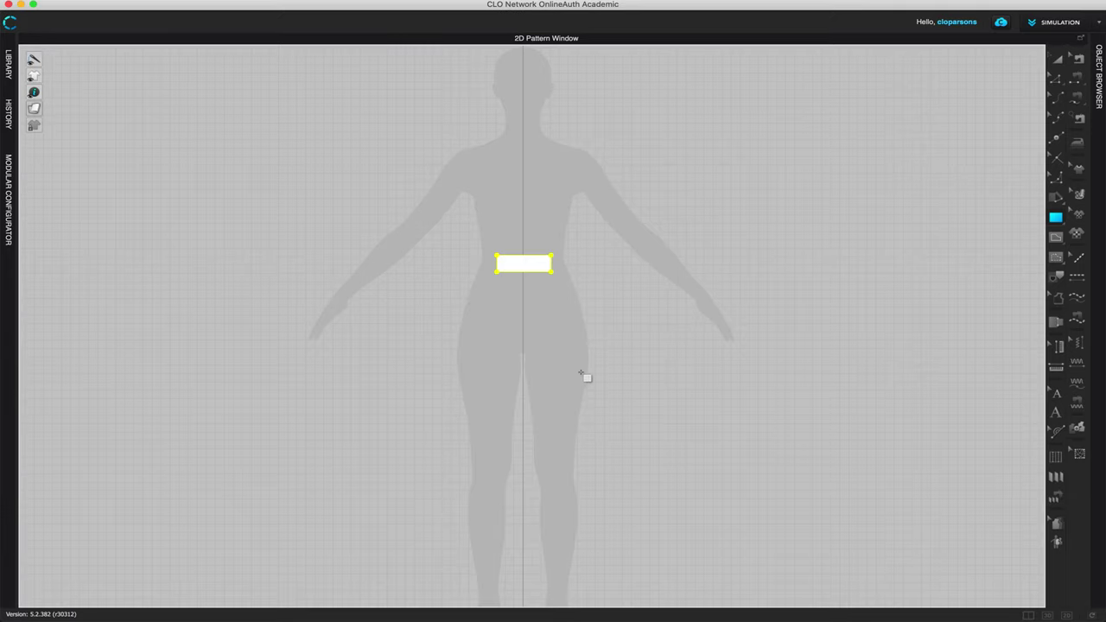
# Step: Move the waist rectangle sideways so that its inner edge lies on the silhouette's centre line
pyautogui.click(1054, 63)
pyautogui.moveTo(536, 265); pyautogui.dragTo(562, 265)
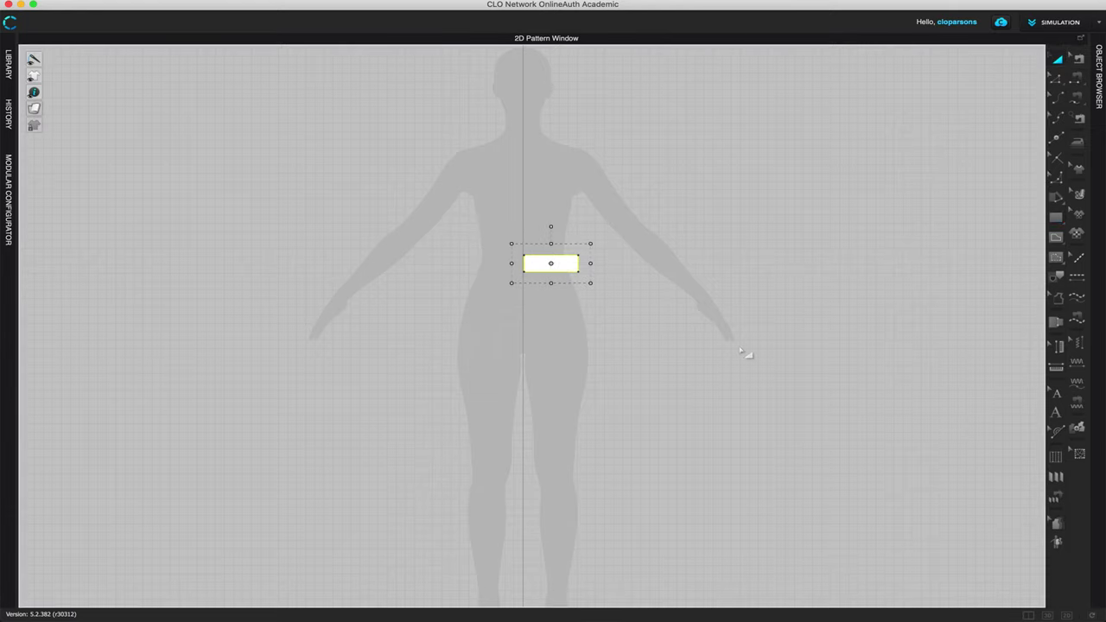
pyautogui.scroll(4, 741, 349)
pyautogui.moveTo(548, 303); pyautogui.dragTo(765, 330, button='middle')
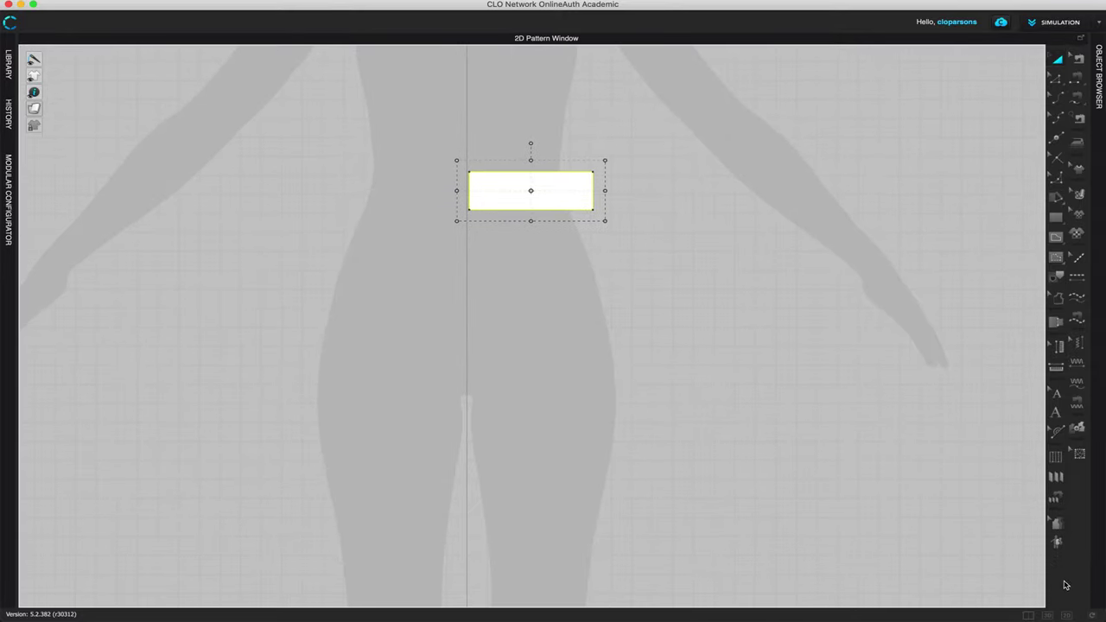
# Step: In the 3D view, position the waist rectangle over the avatar's left front waist, starting at centre front
pyautogui.click(1047, 615)
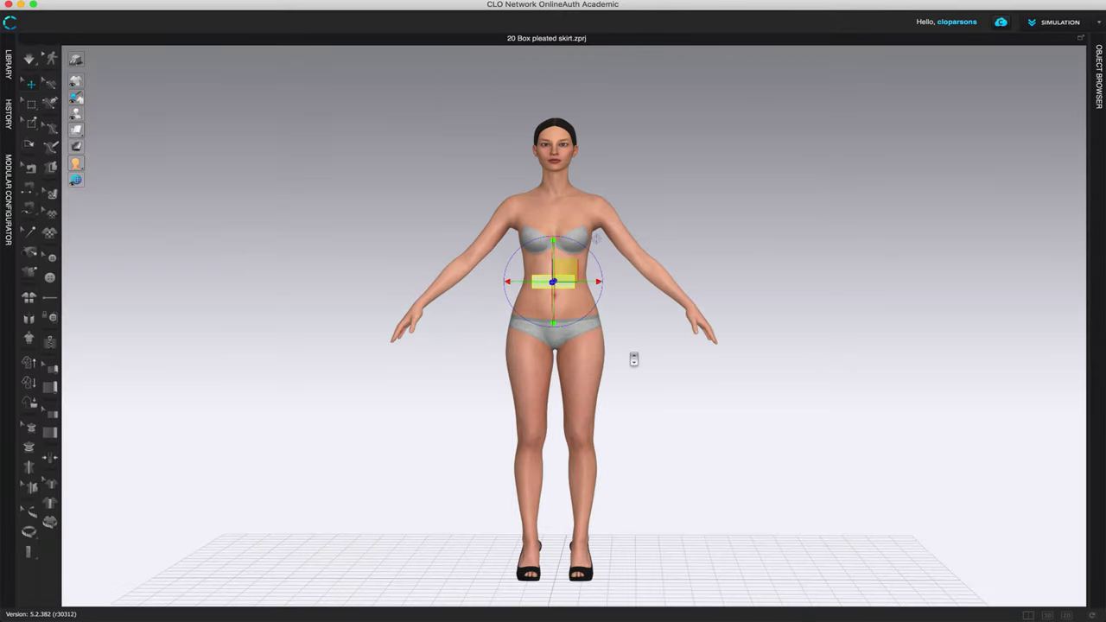
pyautogui.scroll(5, 633, 358)
pyautogui.moveTo(523, 245); pyautogui.dragTo(585, 264)
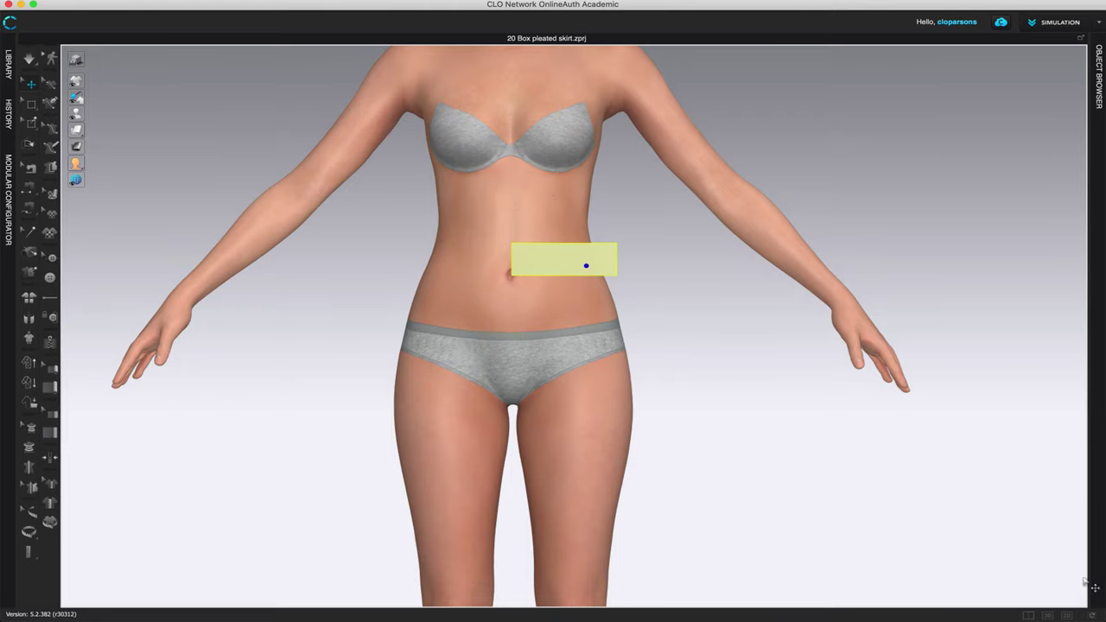
# Step: Create a second rectangle pattern, 6 in wide and 16 in high, in the 2D pattern window
pyautogui.click(1065, 615)
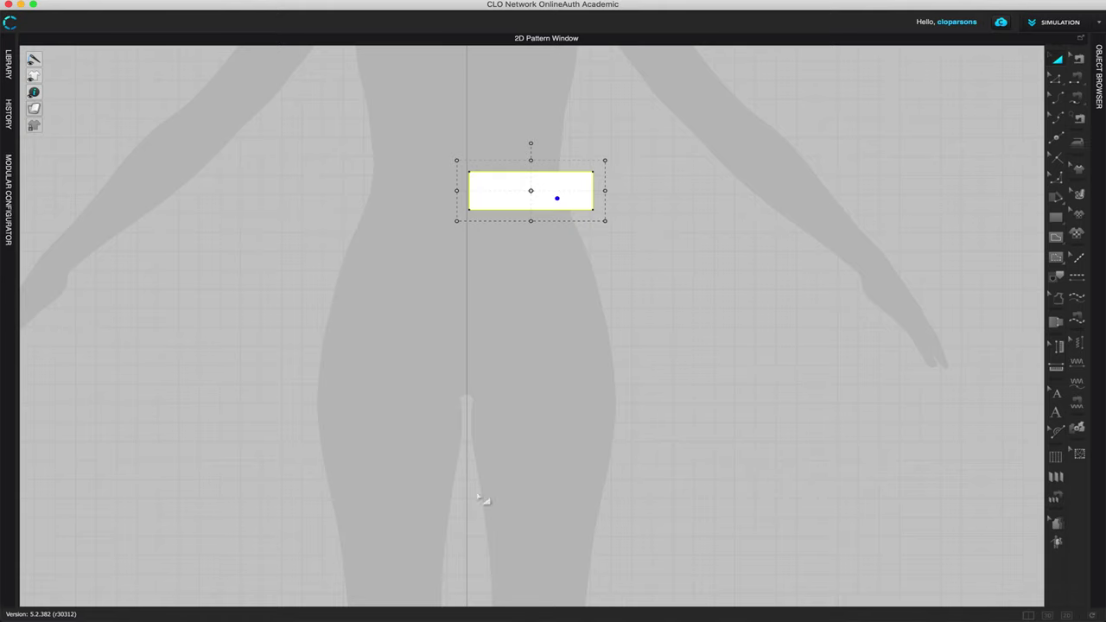
pyautogui.moveTo(780, 340); pyautogui.dragTo(784, 239, button='right')
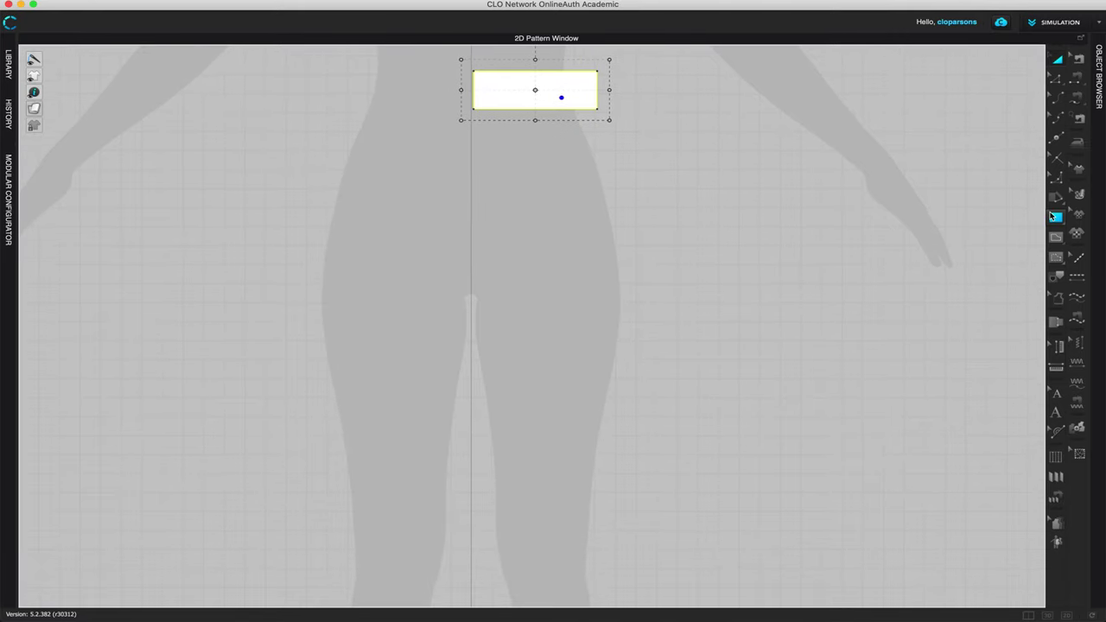
pyautogui.click(1055, 218)
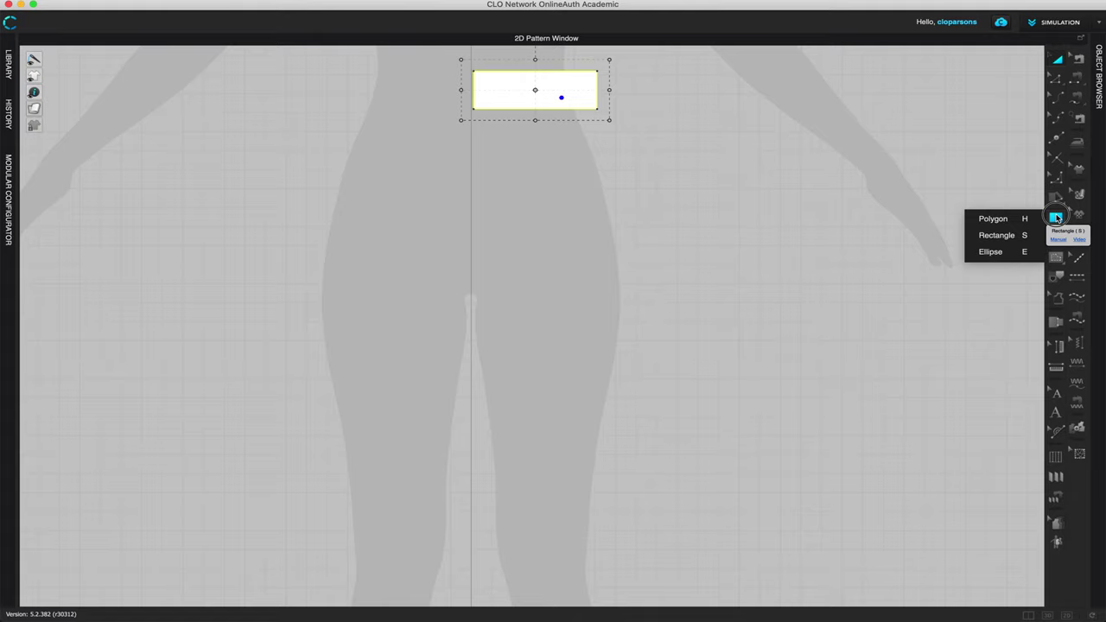
pyautogui.click(1011, 240)
pyautogui.click(501, 153)
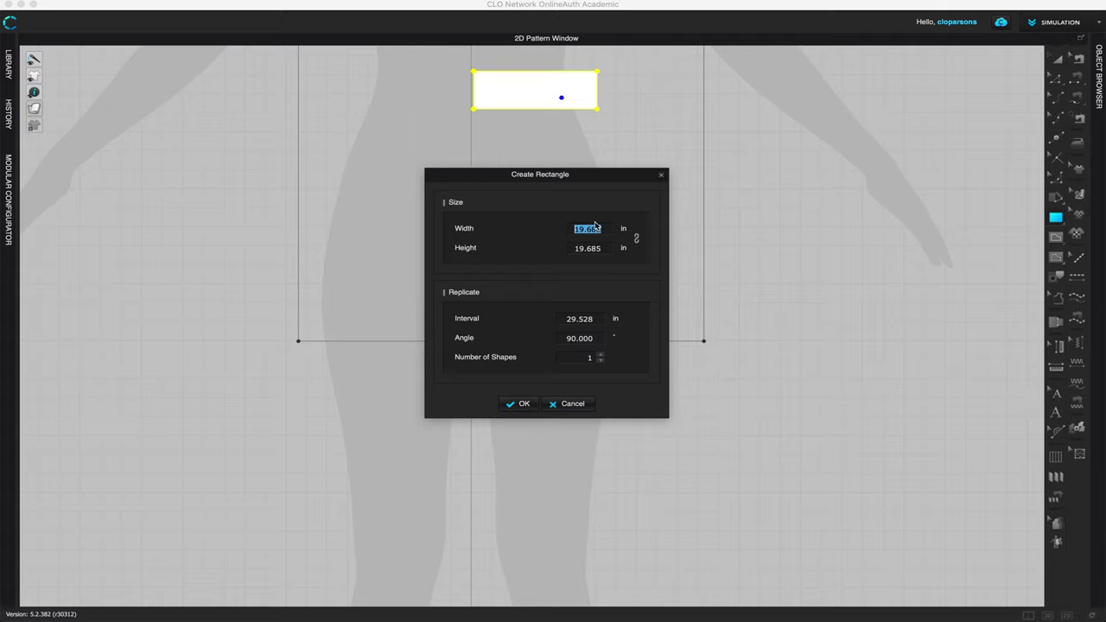
pyautogui.write('6')
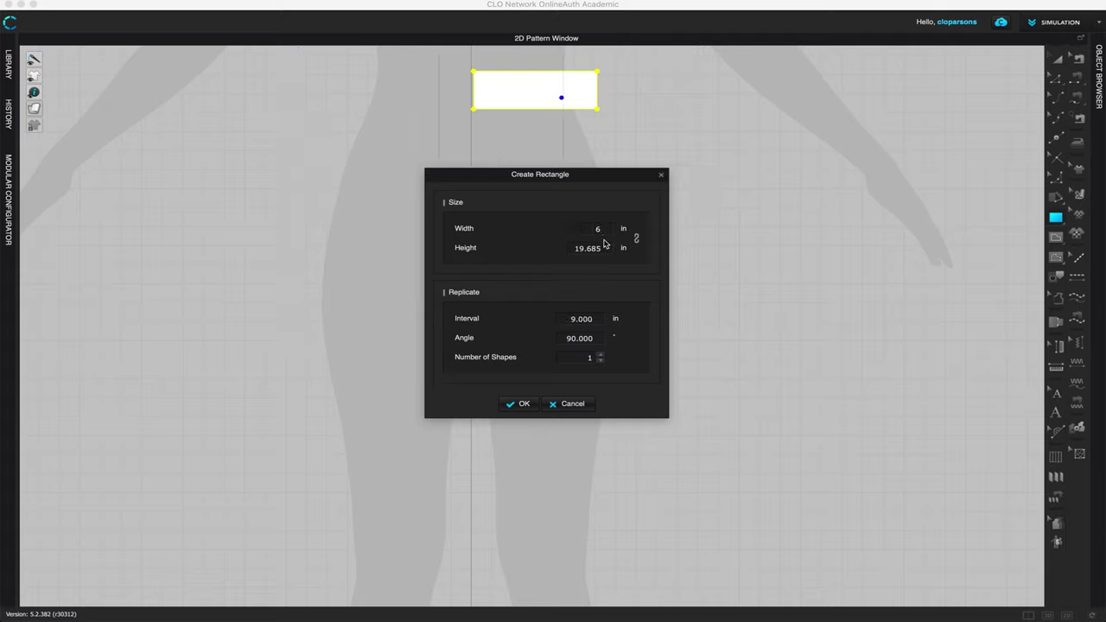
pyautogui.click(576, 248)
pyautogui.write('16')
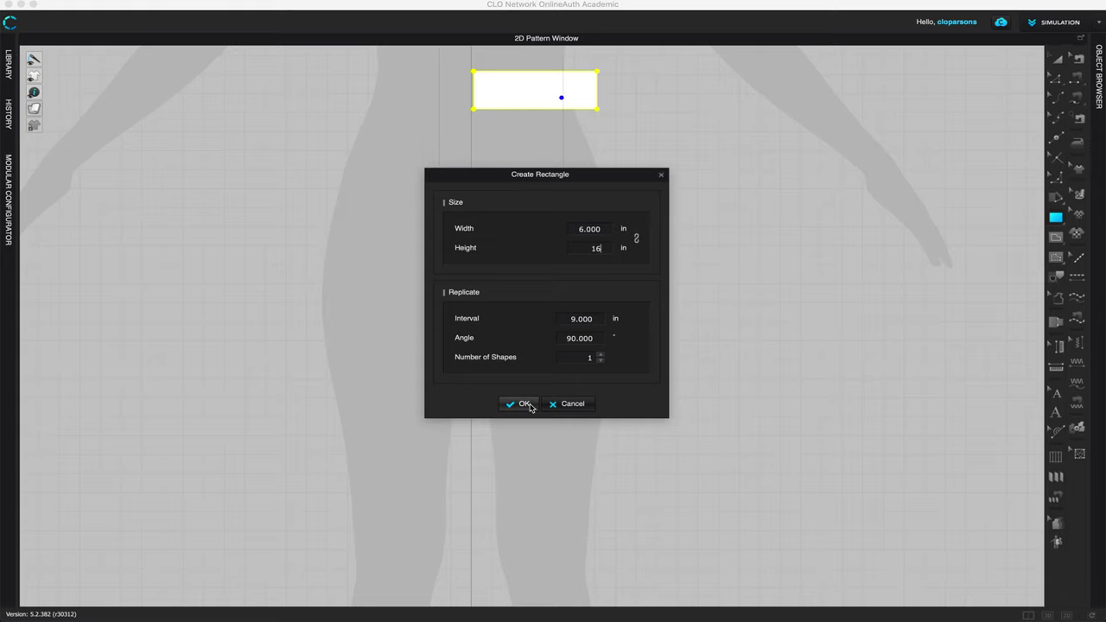
pyautogui.click(523, 403)
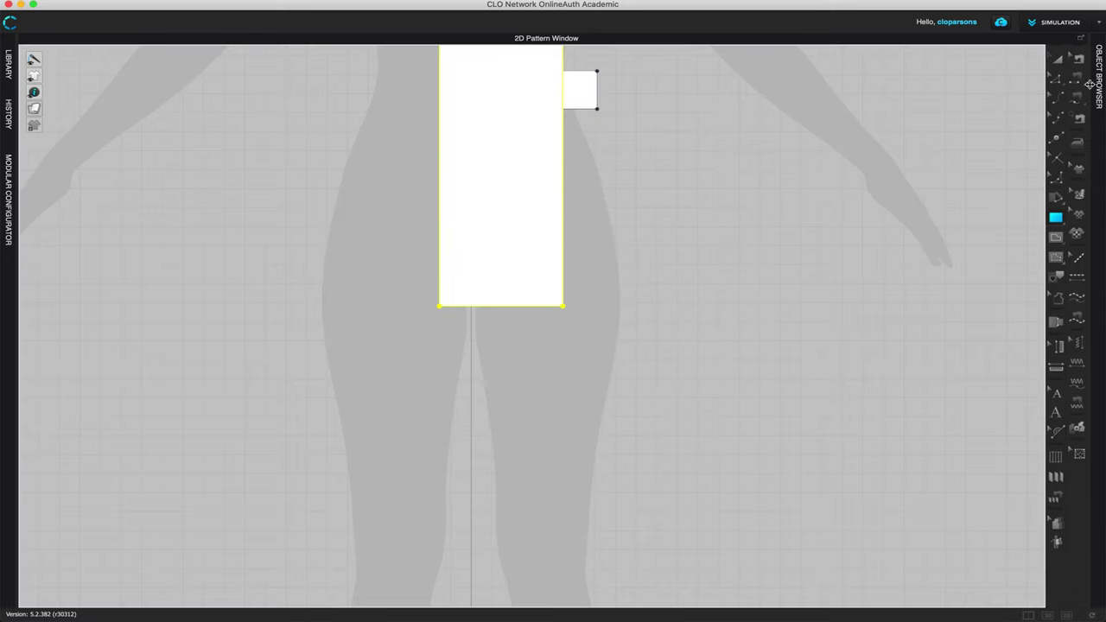
# Step: Move the tall rectangle just below the waist rectangle, lining up their side edges along the centre line
pyautogui.click(1057, 59)
pyautogui.moveTo(700, 171); pyautogui.dragTo(696, 223, button='right')
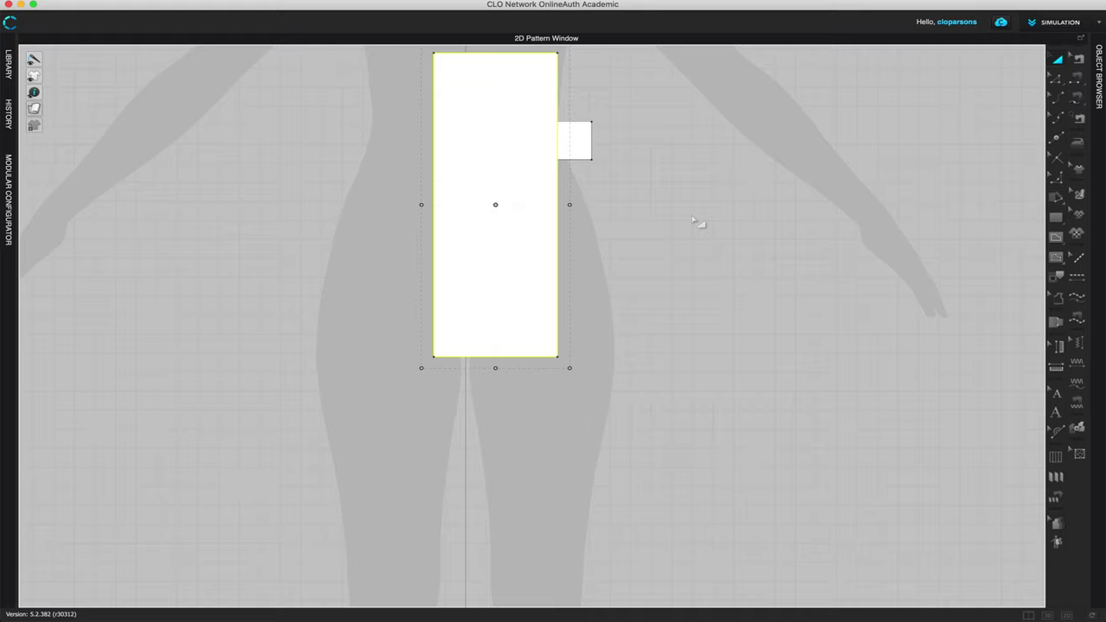
pyautogui.moveTo(532, 175); pyautogui.dragTo(566, 306)
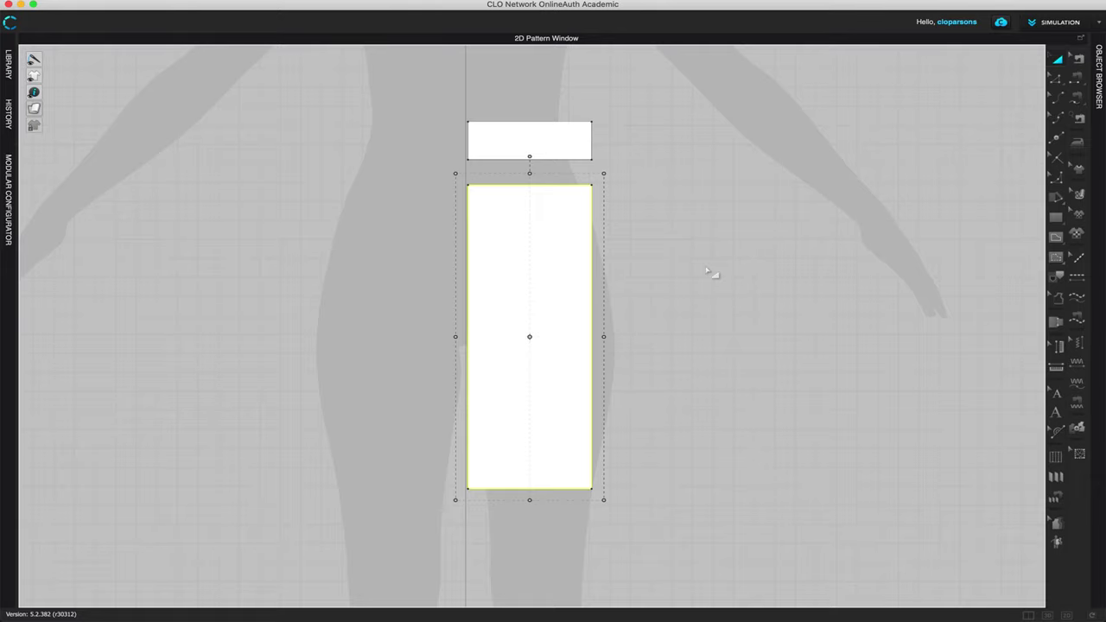
# Step: In the 3D view, place the tall rectangle below the waist piece in front of the avatar's left leg
pyautogui.click(1046, 615)
pyautogui.moveTo(548, 190); pyautogui.dragTo(579, 318)
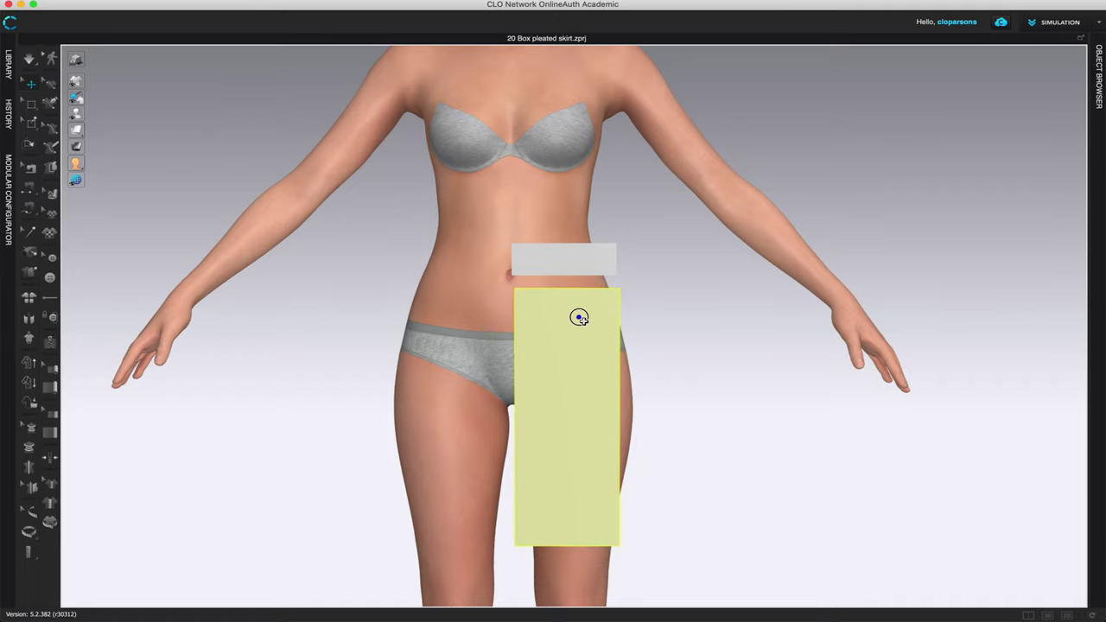
pyautogui.click(828, 401)
# Step: Split the upper edge of the tall rectangle uniformly into 5 segments in the 2D pattern window
pyautogui.click(1067, 615)
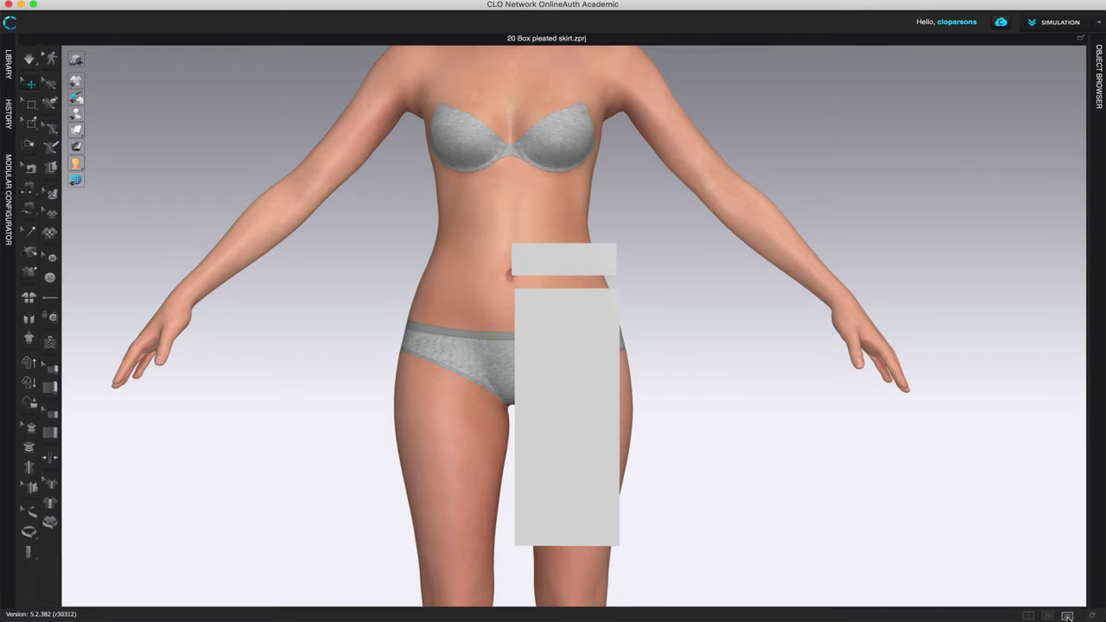
pyautogui.scroll(2, 698, 314)
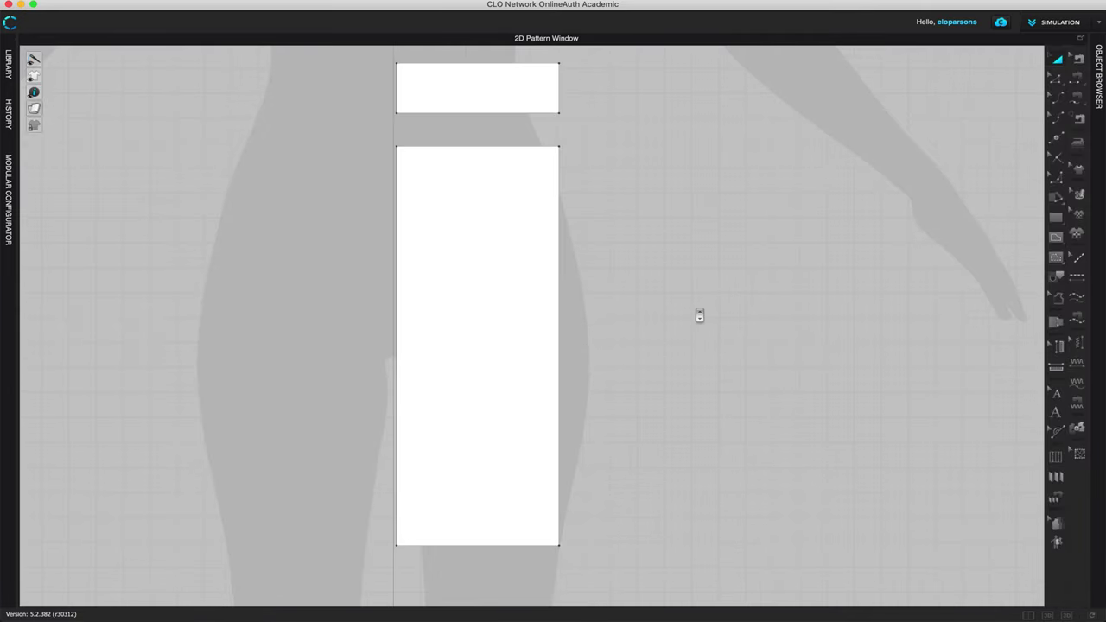
pyautogui.scroll(-3, 700, 316)
pyautogui.moveTo(708, 306); pyautogui.dragTo(735, 311, button='middle')
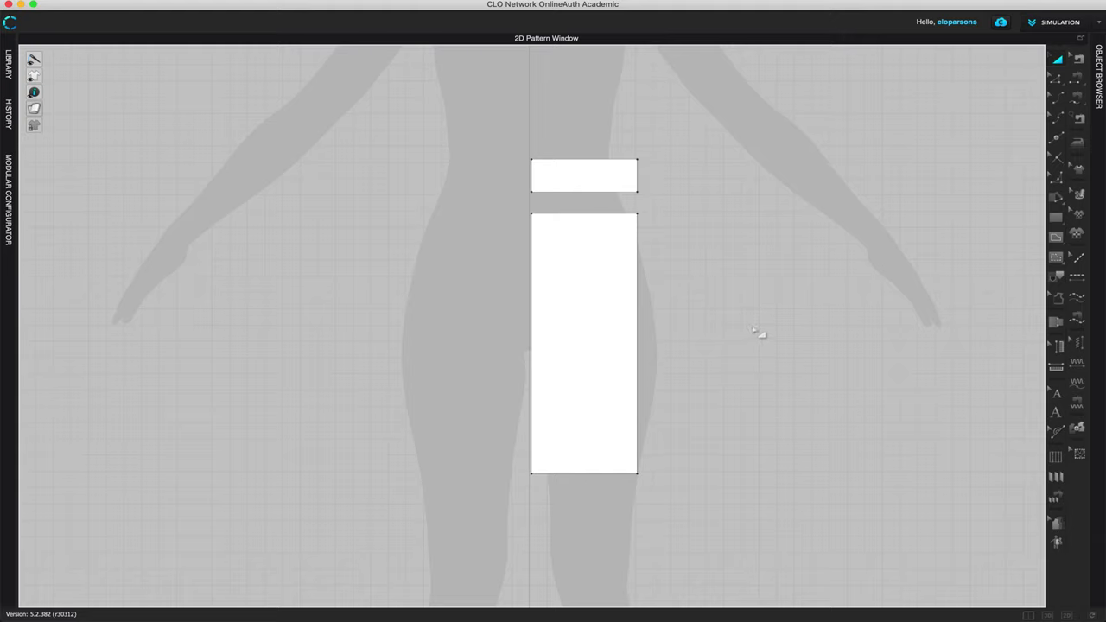
pyautogui.click(1057, 139)
pyautogui.rightClick(560, 213)
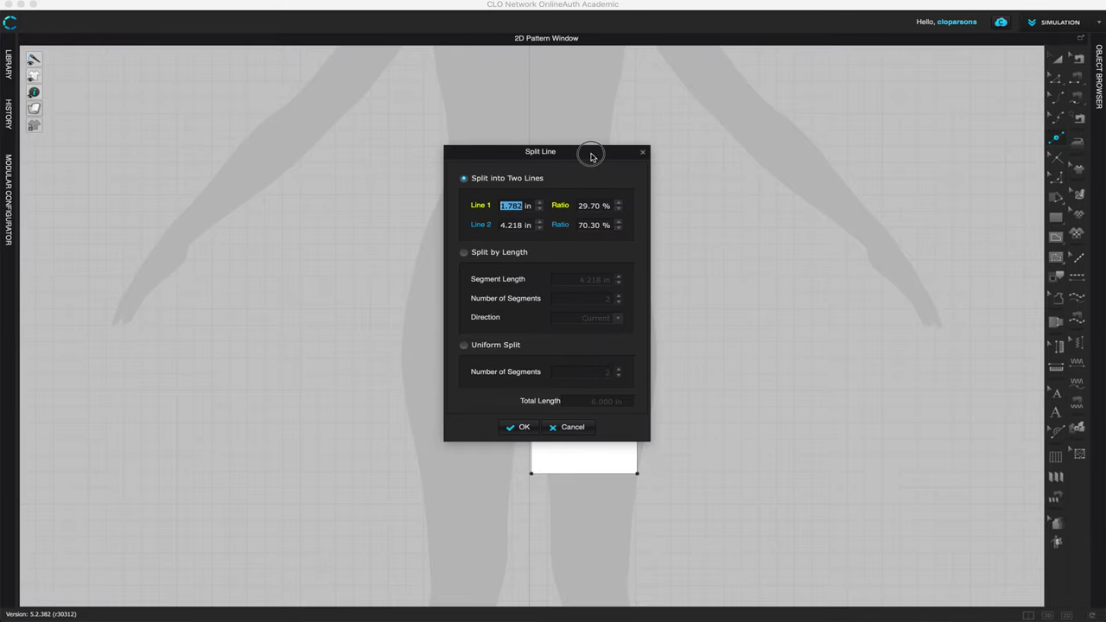
pyautogui.moveTo(593, 153); pyautogui.dragTo(424, 175)
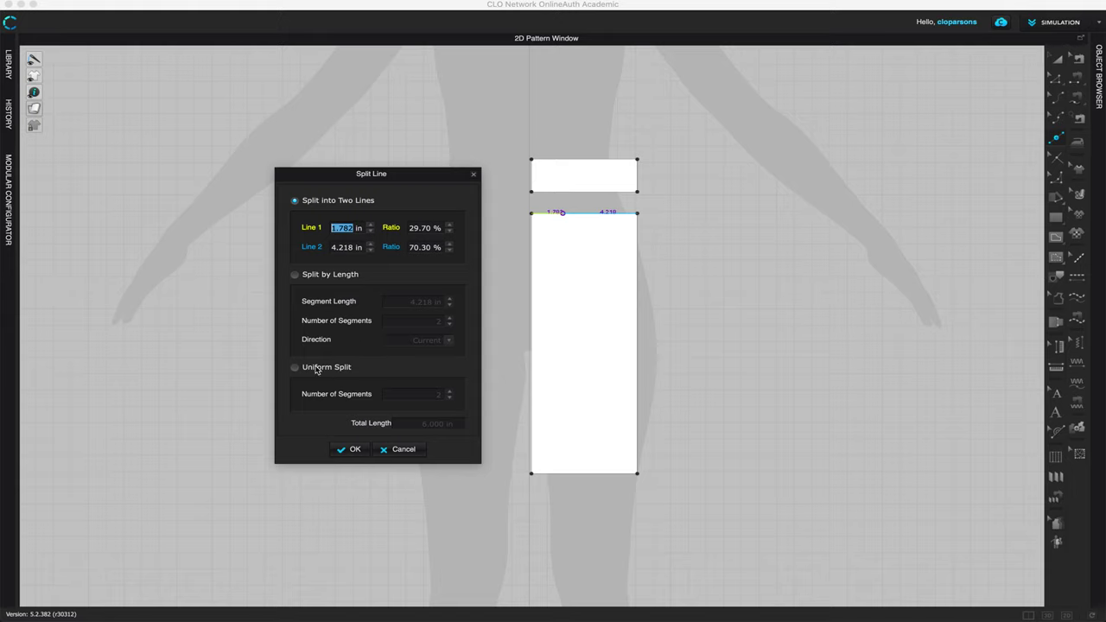
pyautogui.click(294, 368)
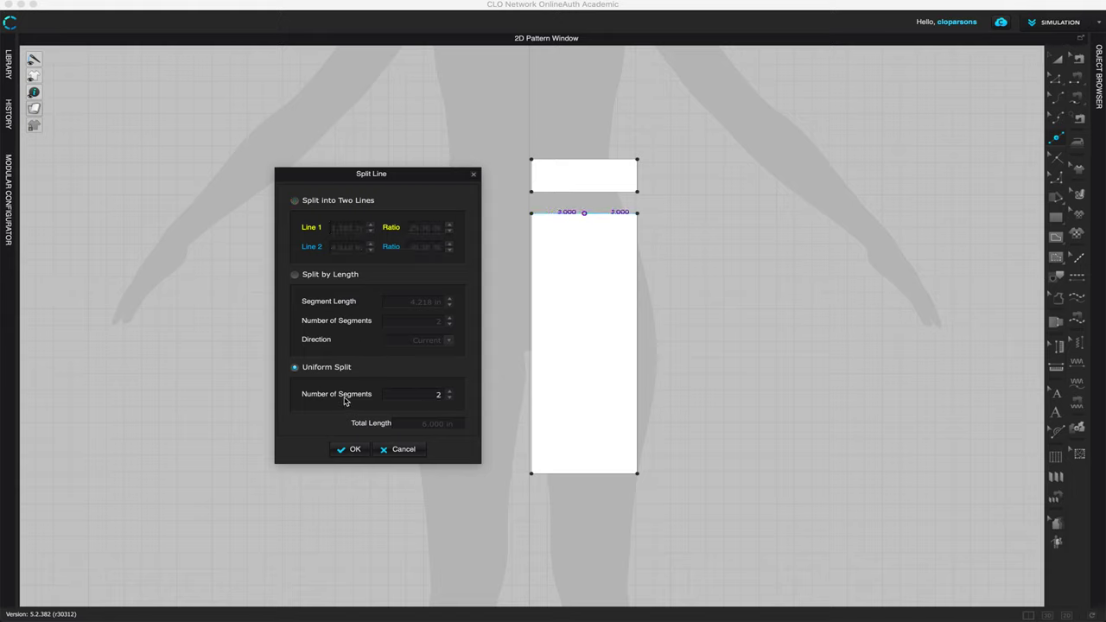
pyautogui.click(449, 392)
pyautogui.click(450, 392)
pyautogui.click(450, 392)
pyautogui.click(352, 453)
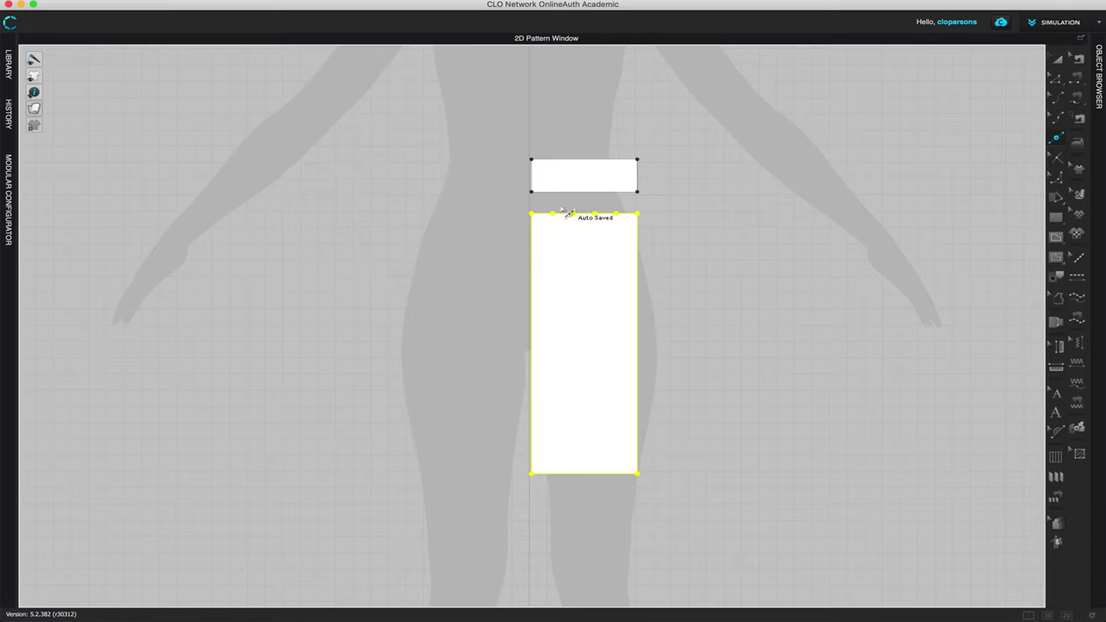
# Step: Draw two 16 in vertical internal lines from the first two split points of the tall rectangle's upper edge to its lower edge
pyautogui.scroll(2, 744, 281)
pyautogui.scroll(2, 707, 267)
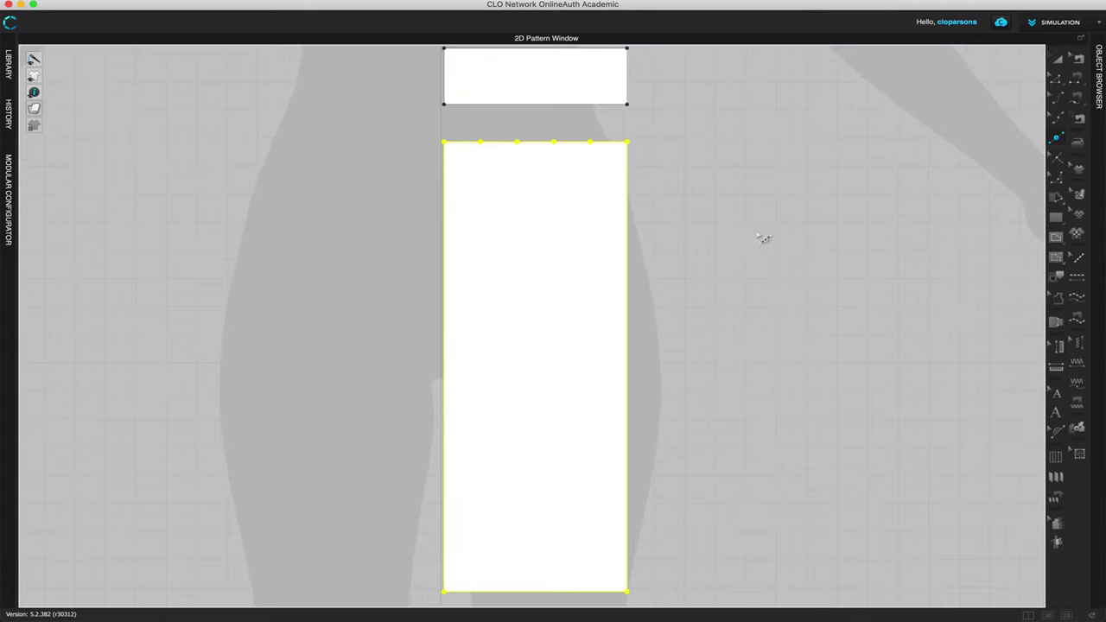
pyautogui.click(1058, 84)
pyautogui.moveTo(794, 247); pyautogui.dragTo(792, 213, button='middle')
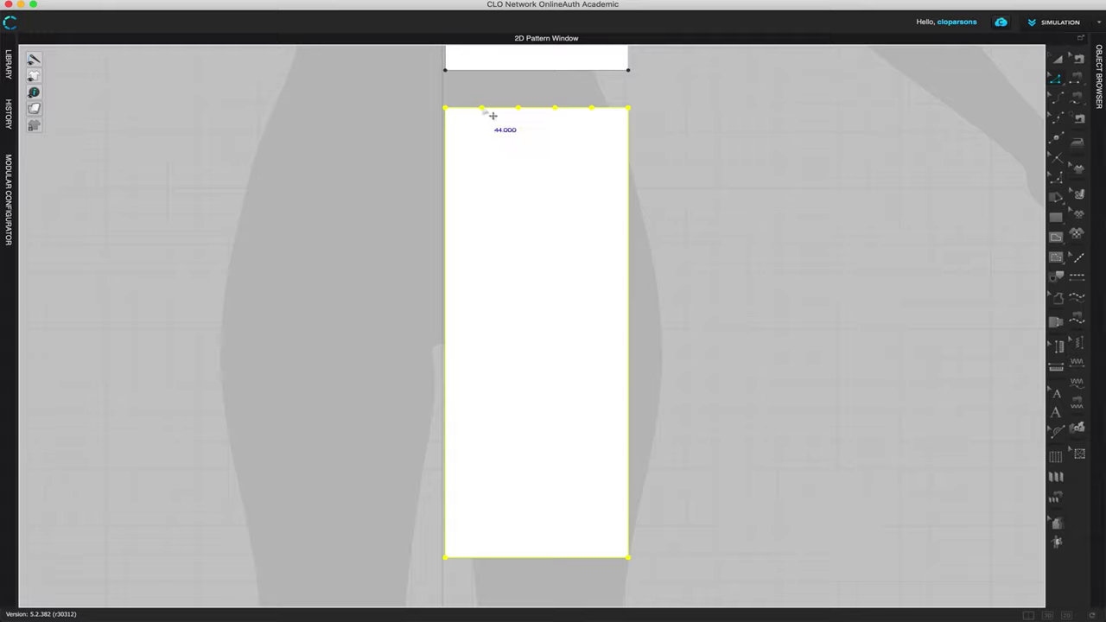
pyautogui.click(1017, 109)
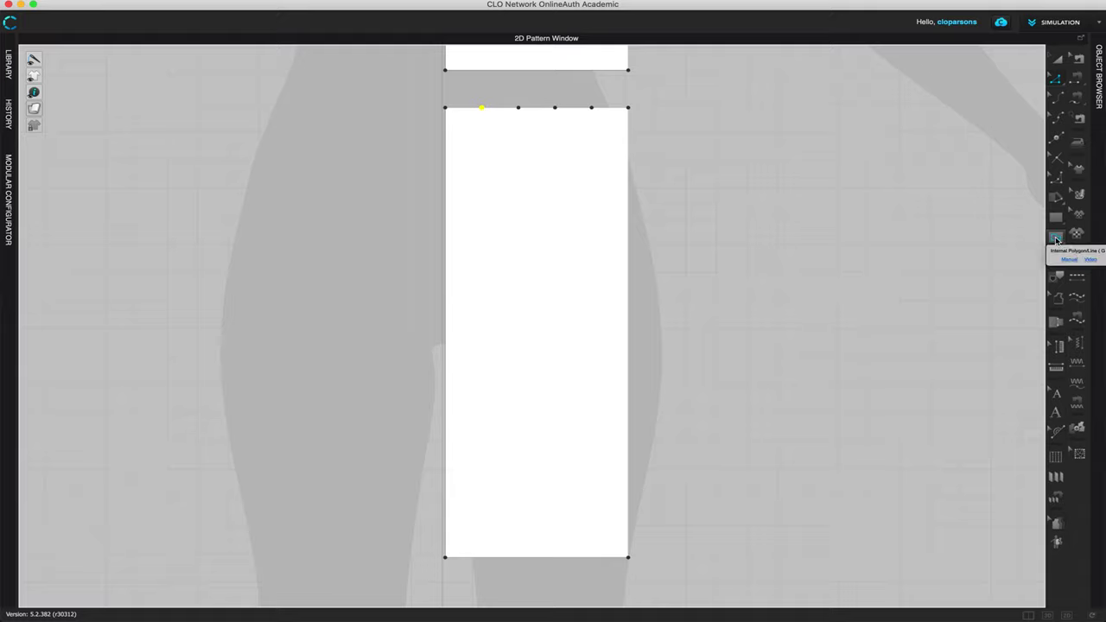
pyautogui.moveTo(1055, 240); pyautogui.dragTo(1006, 239)
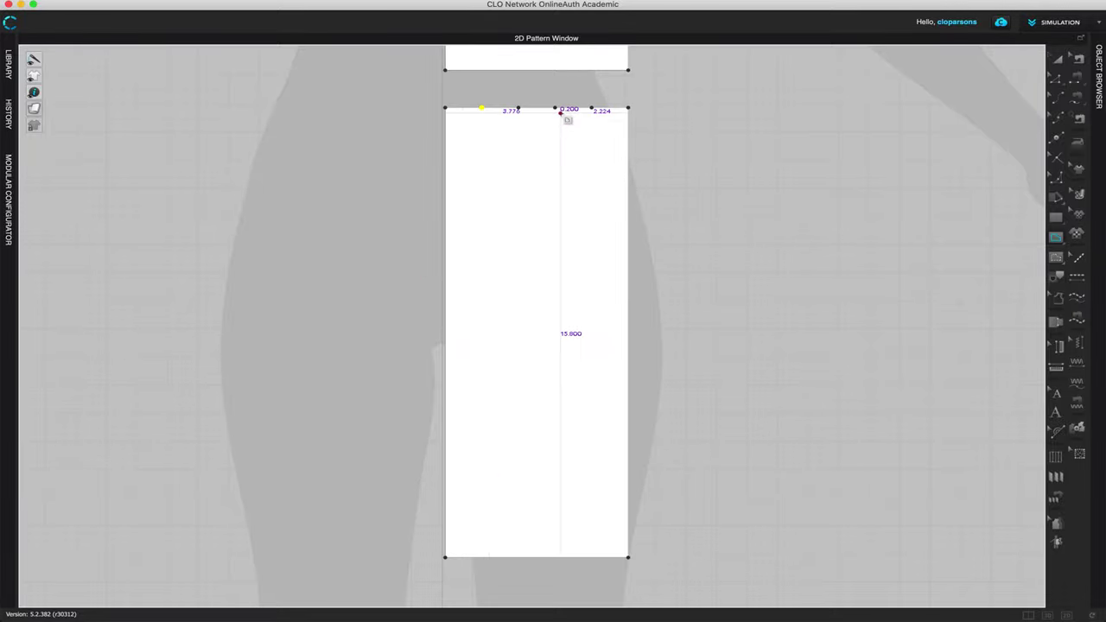
pyautogui.click(481, 106)
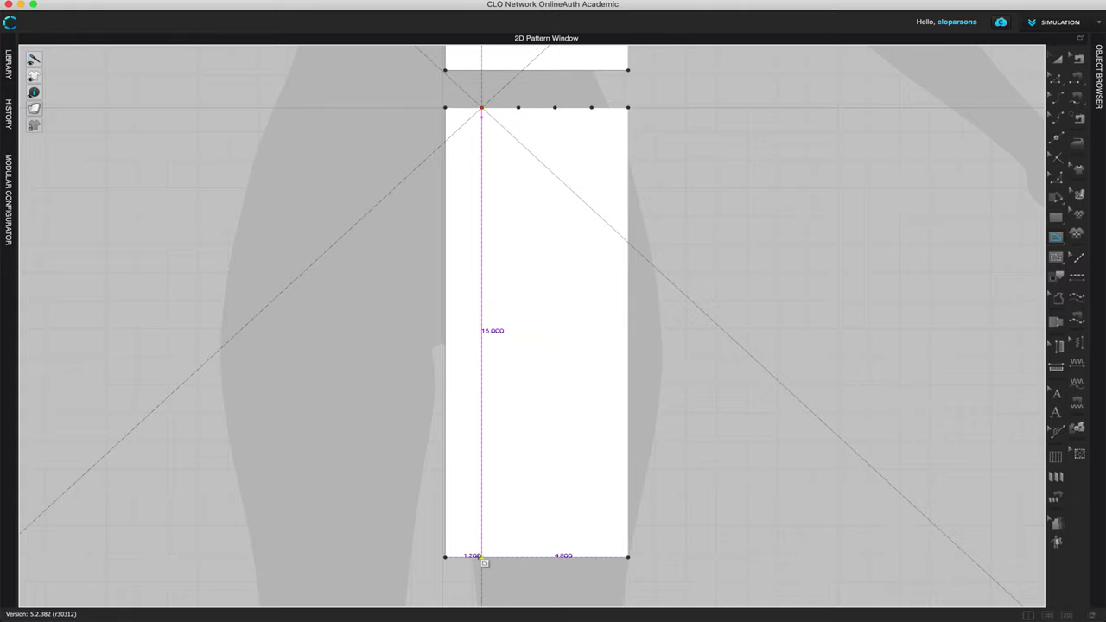
pyautogui.click(481, 556)
pyautogui.press('Return')
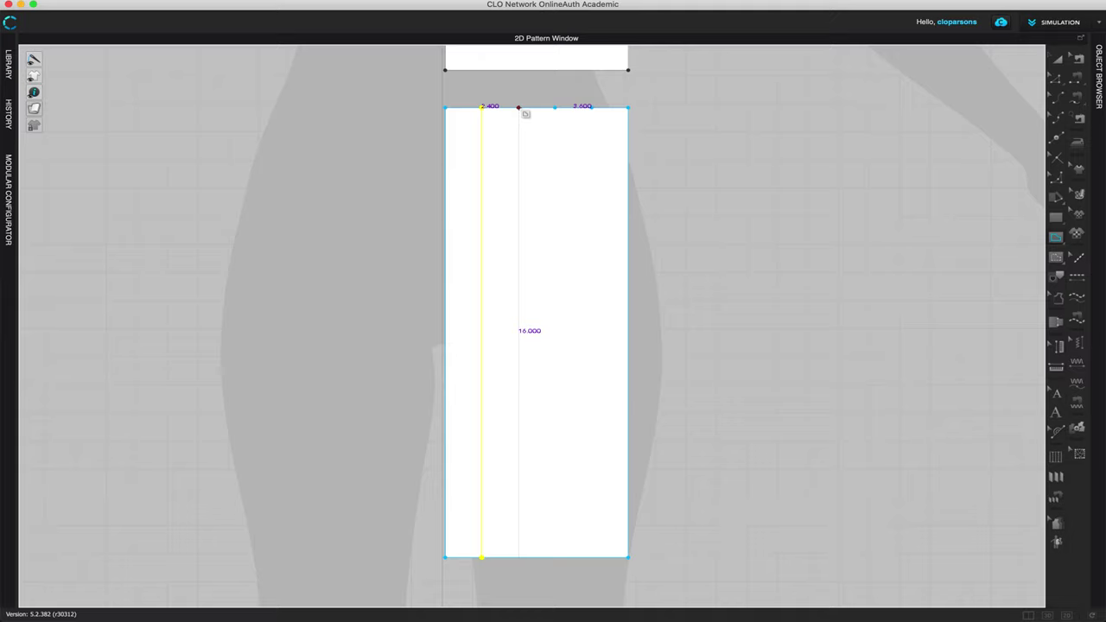
pyautogui.click(518, 108)
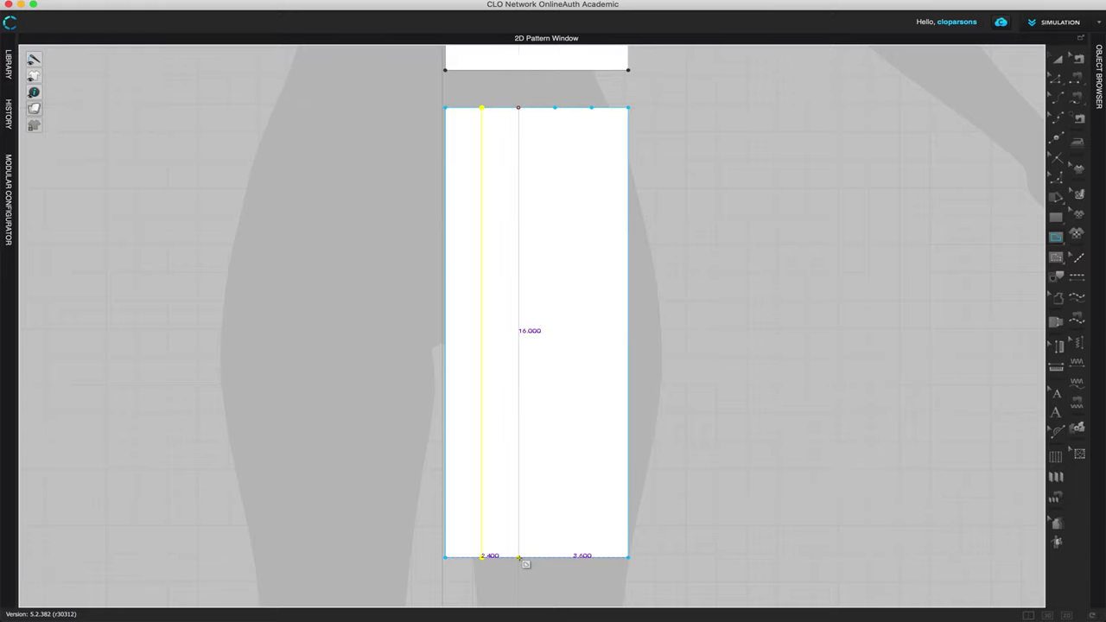
pyautogui.click(519, 557)
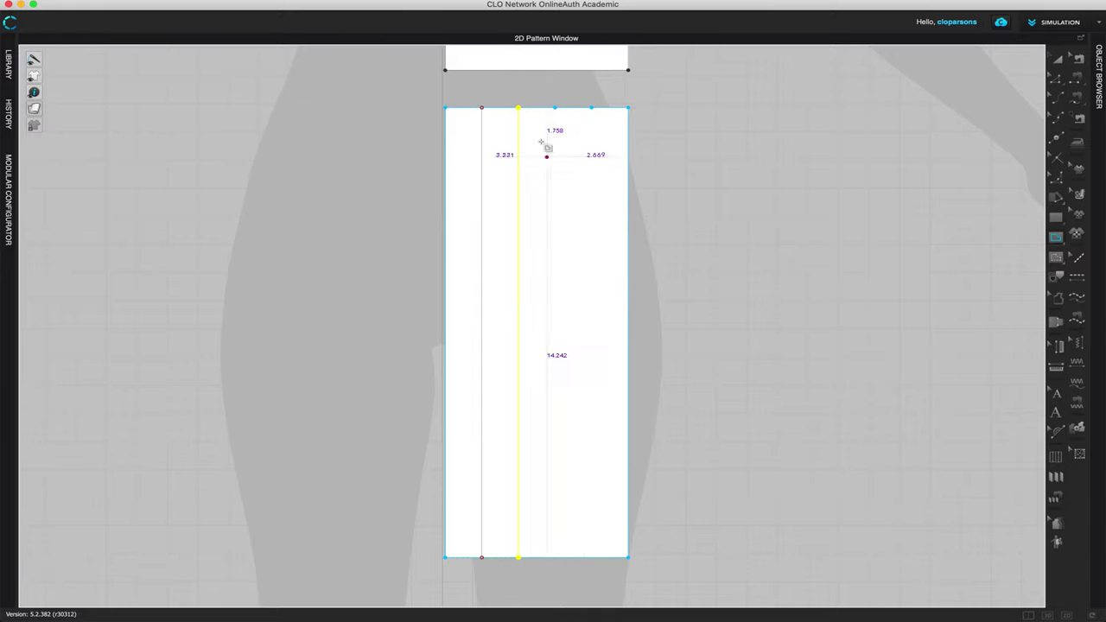
# Step: Draw two 16 in vertical internal lines from the third and fourth split points of the tall rectangle's upper edge to its lower edge
pyautogui.click(557, 110)
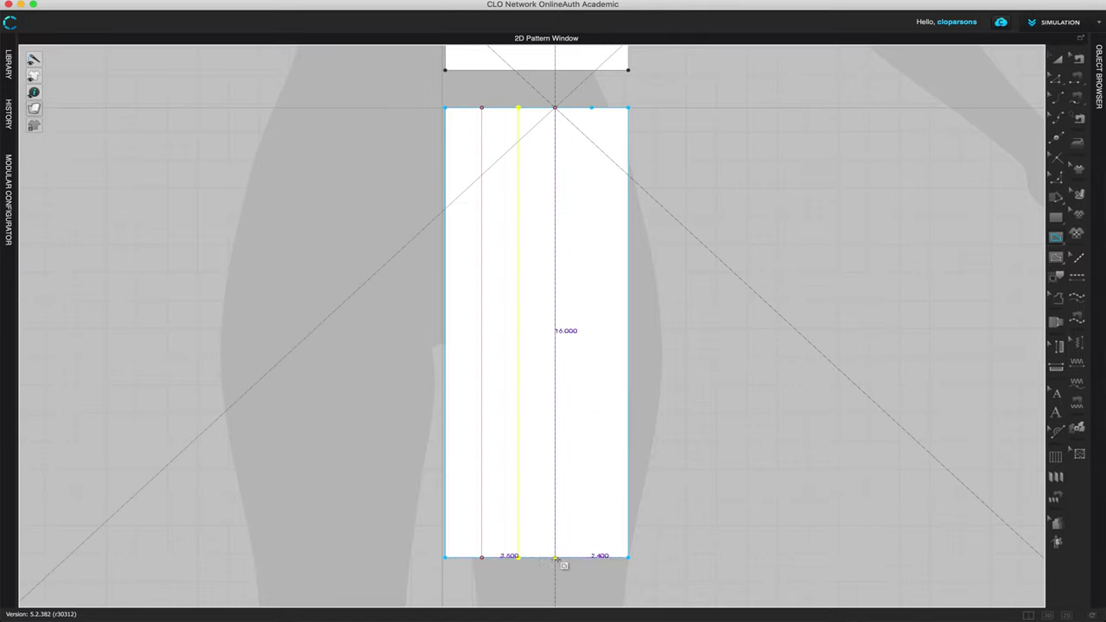
pyautogui.click(557, 558)
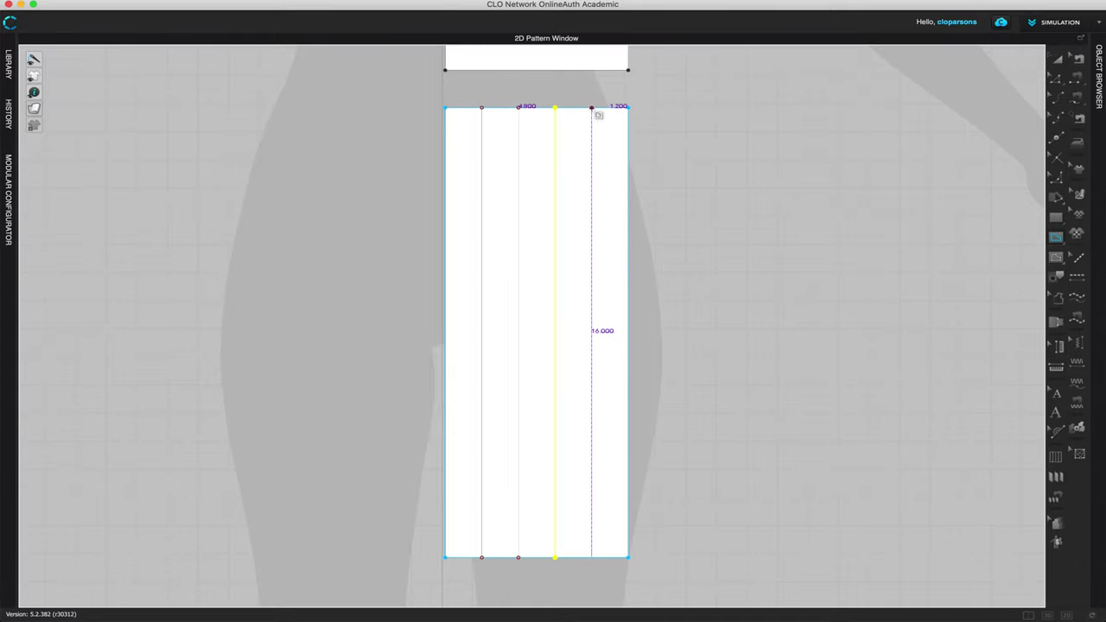
pyautogui.click(591, 108)
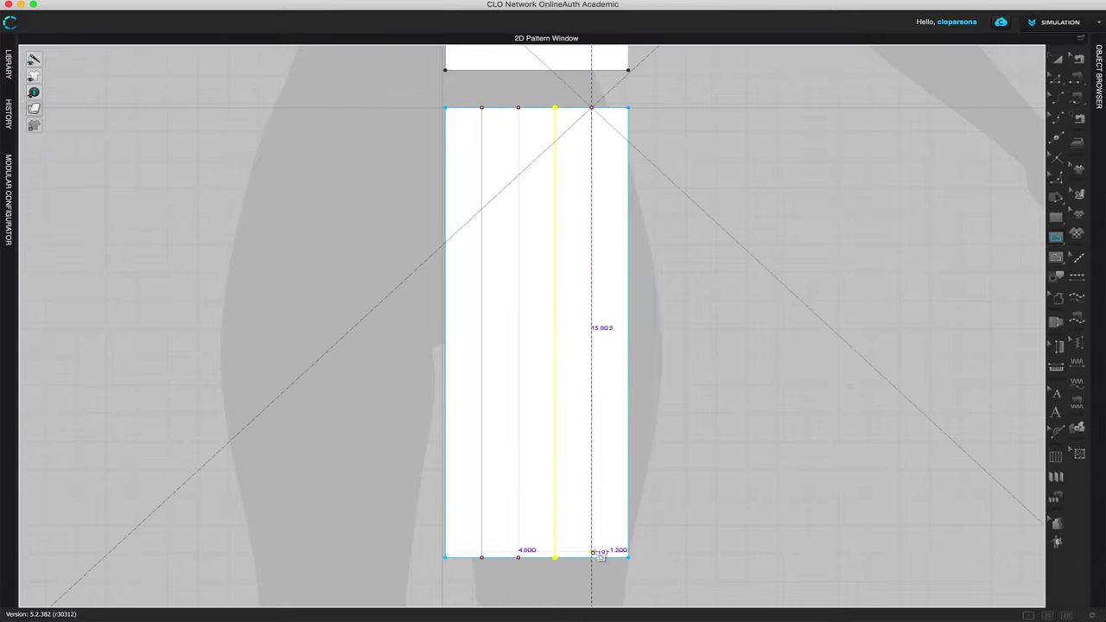
pyautogui.click(592, 558)
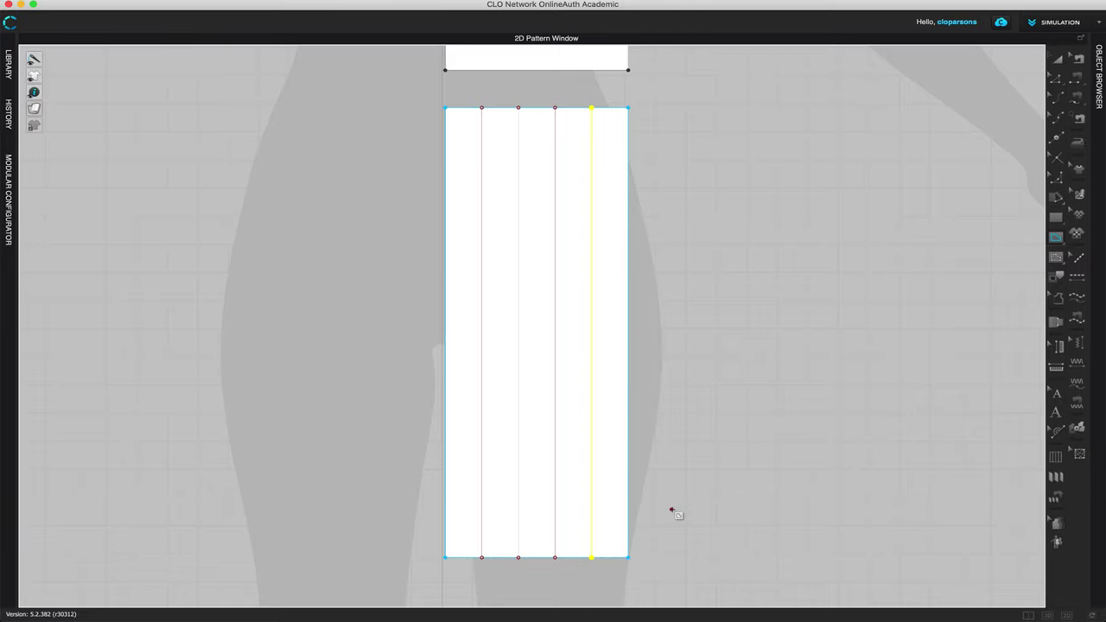
# Step: Copy the tall rectangle with its internal lines and paste two copies side by side to its right, level with the original
pyautogui.scroll(-2, 674, 513)
pyautogui.scroll(-2, 671, 511)
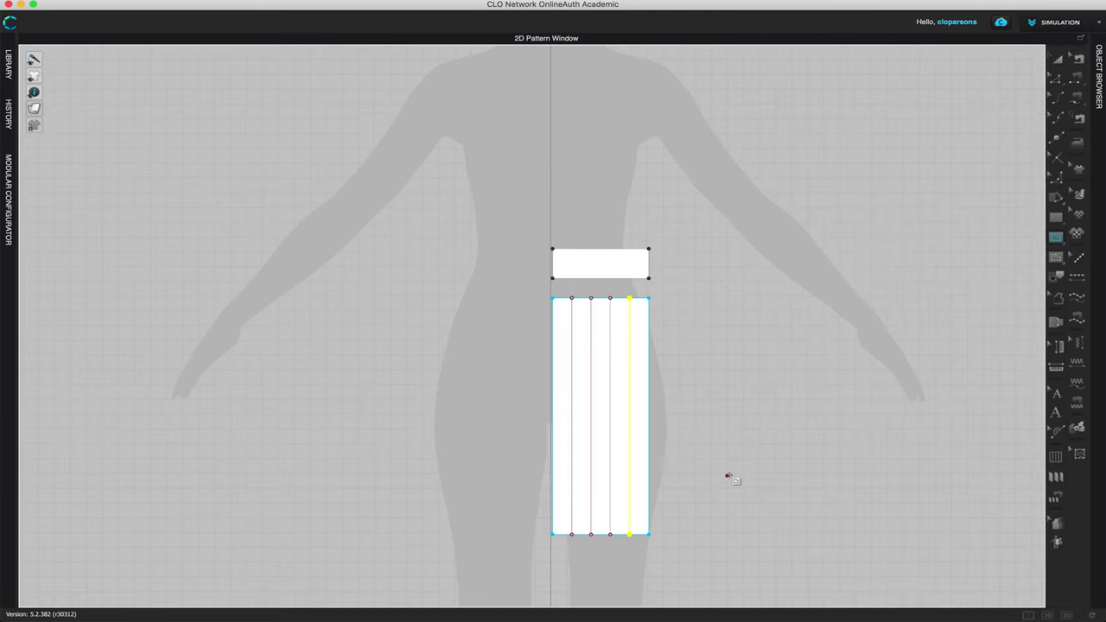
pyautogui.click(1058, 61)
pyautogui.moveTo(836, 307); pyautogui.dragTo(768, 232, button='middle')
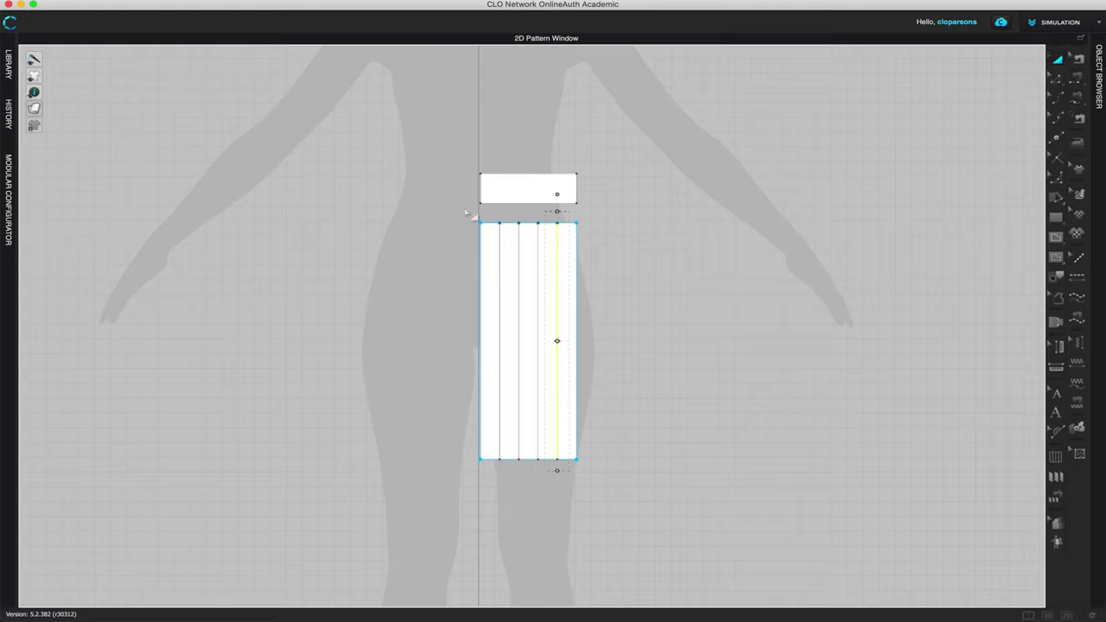
pyautogui.moveTo(465, 211); pyautogui.dragTo(598, 482)
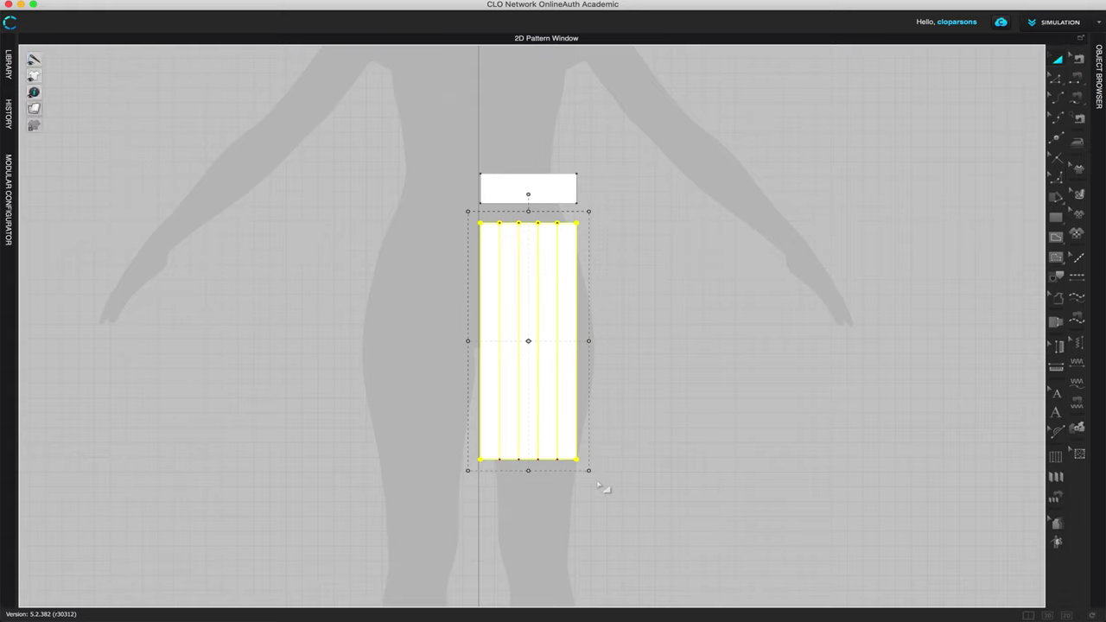
pyautogui.hotkey('ctrl', 'v')
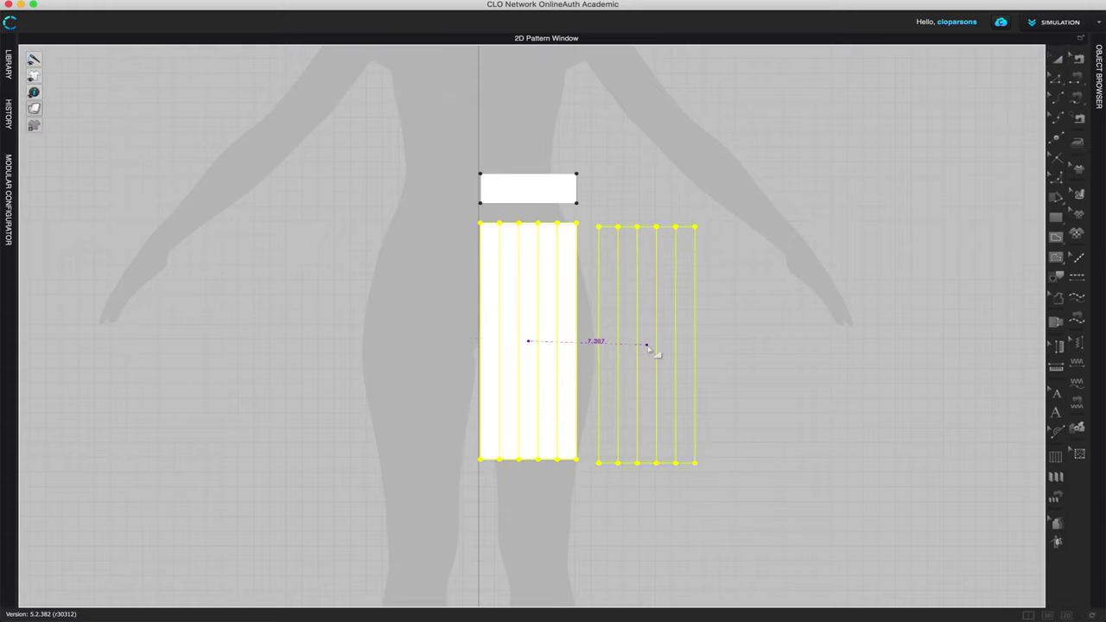
pyautogui.click(641, 341)
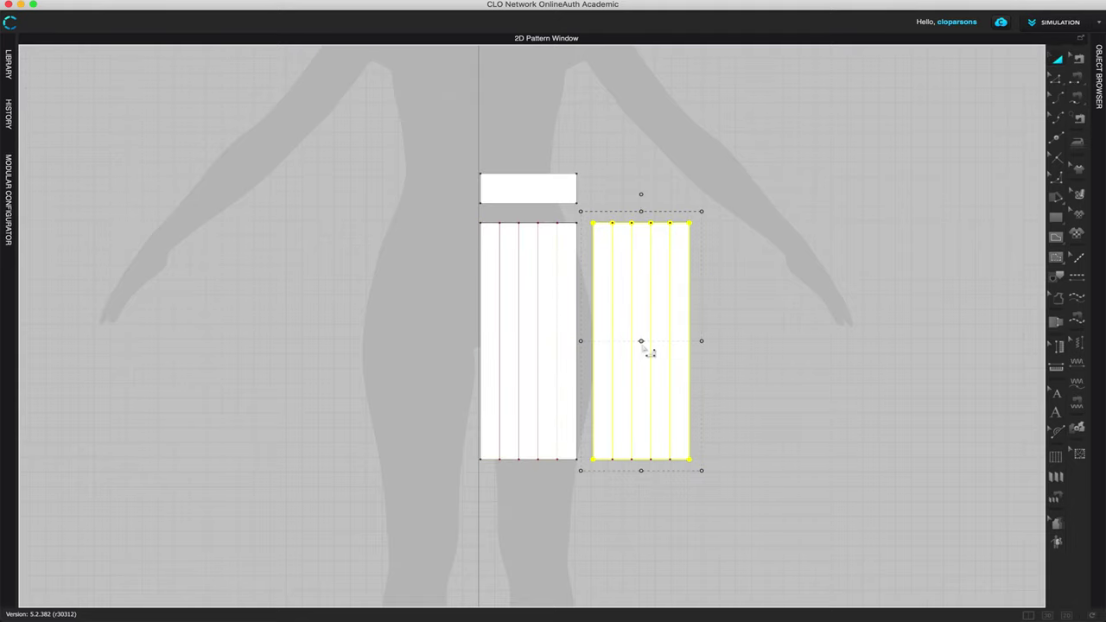
pyautogui.hotkey('ctrl', 'v')
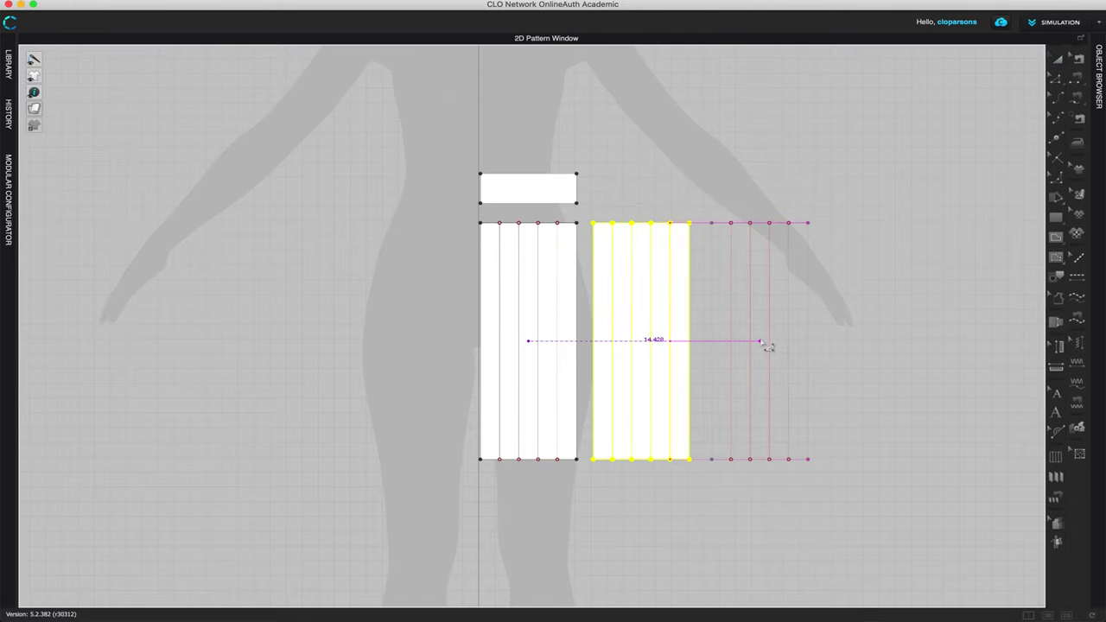
pyautogui.click(760, 341)
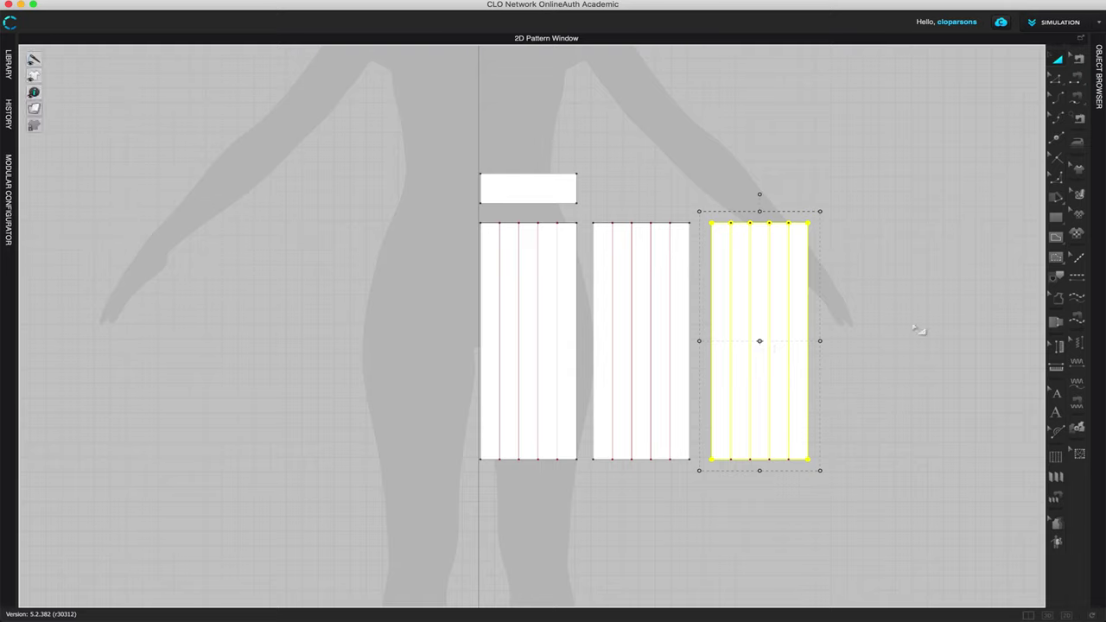
# Step: Merge the first and second skirt panels along their facing side edges
pyautogui.click(1055, 77)
pyautogui.scroll(3, 916, 248)
pyautogui.moveTo(870, 351); pyautogui.dragTo(867, 264, button='right')
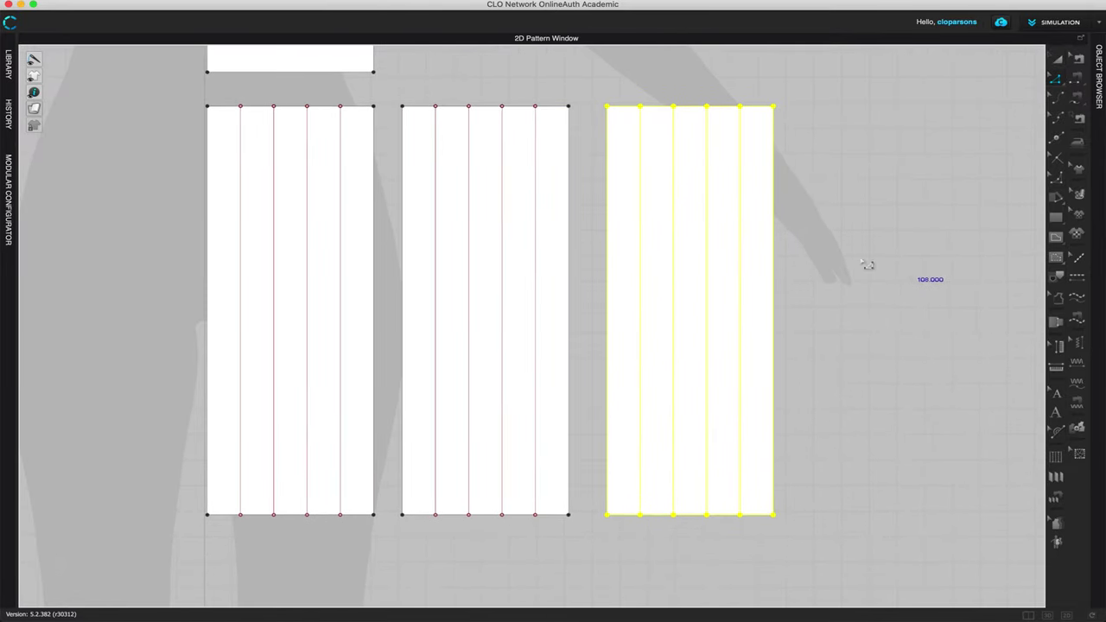
pyautogui.click(378, 306)
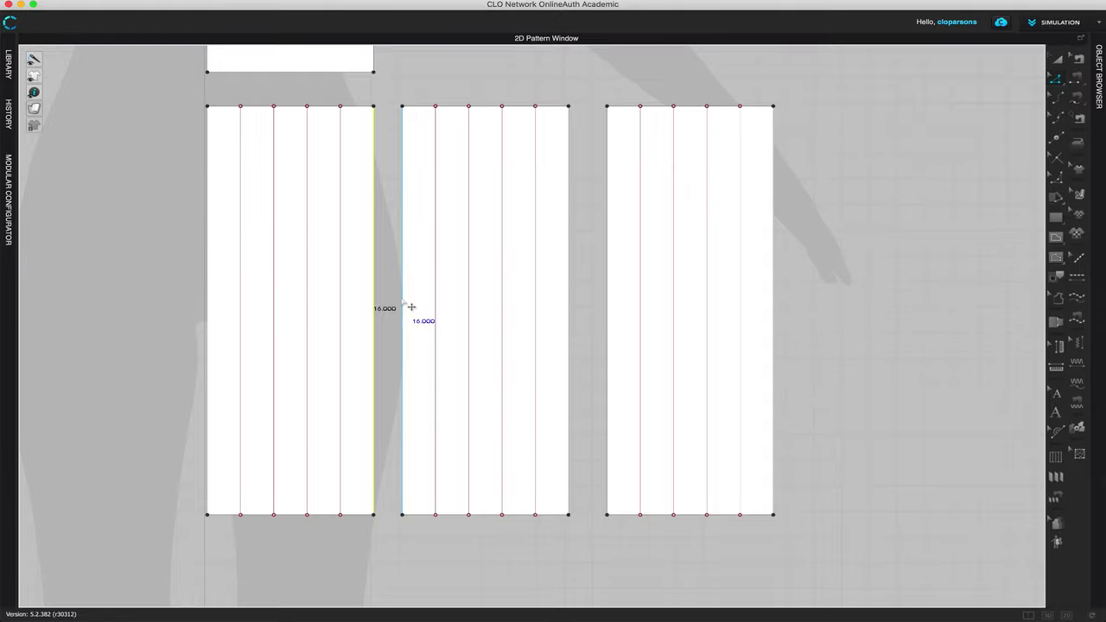
pyautogui.keyDown('shift'); pyautogui.click(403, 304); pyautogui.keyUp('shift')
pyautogui.rightClick(402, 300)
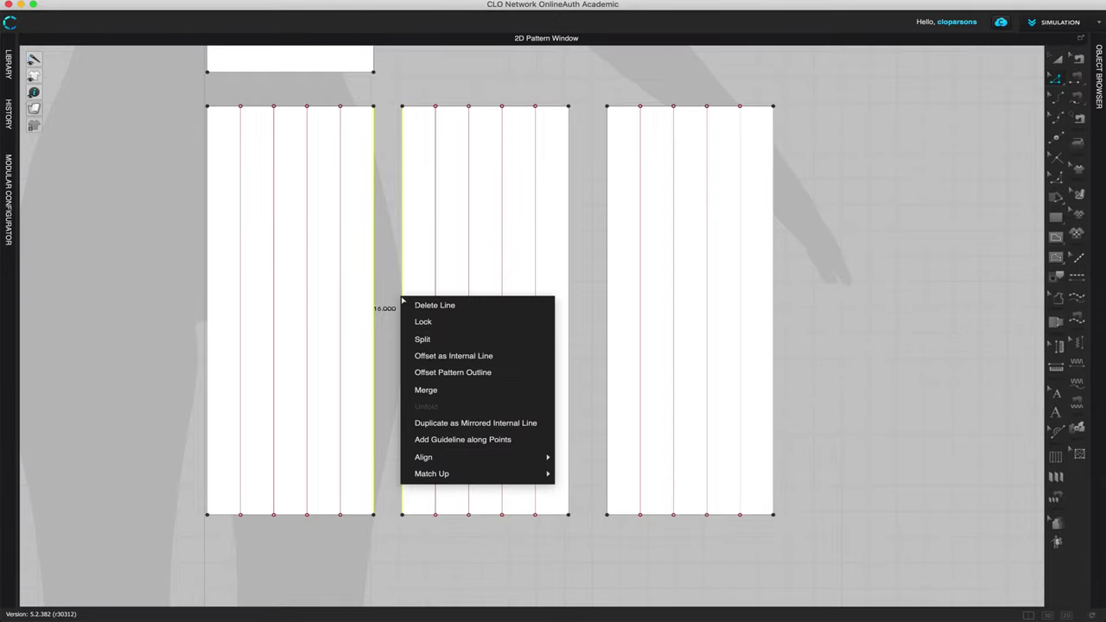
pyautogui.click(436, 391)
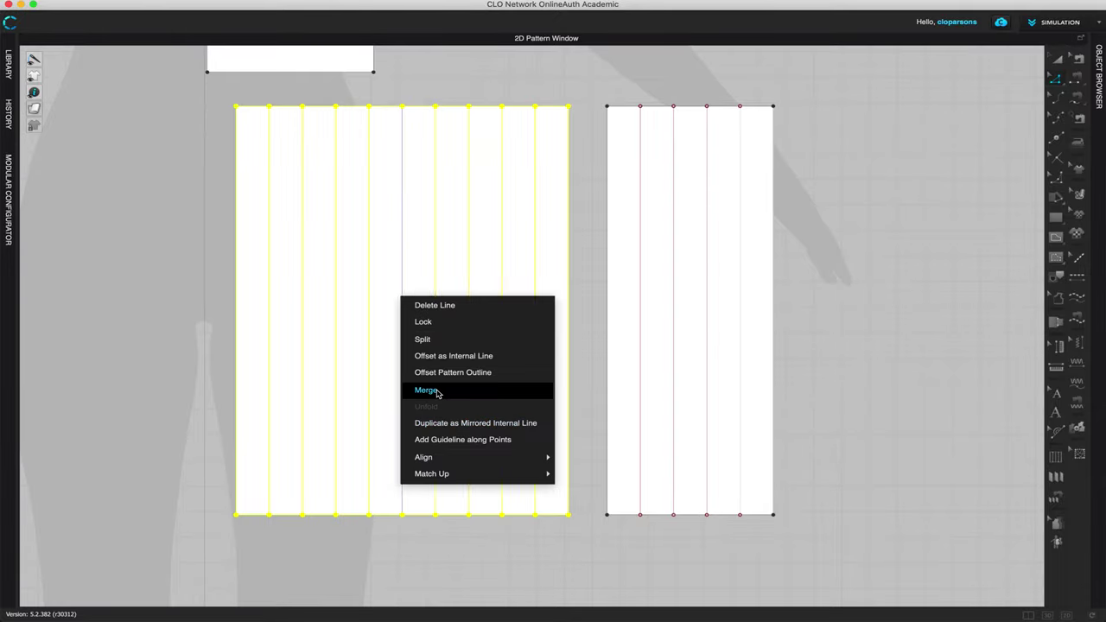
# Step: Merge the third skirt panel onto the joined pair along their facing side edges
pyautogui.click(569, 308)
pyautogui.keyDown('shift'); pyautogui.click(613, 313); pyautogui.keyUp('shift')
pyautogui.rightClick(616, 312)
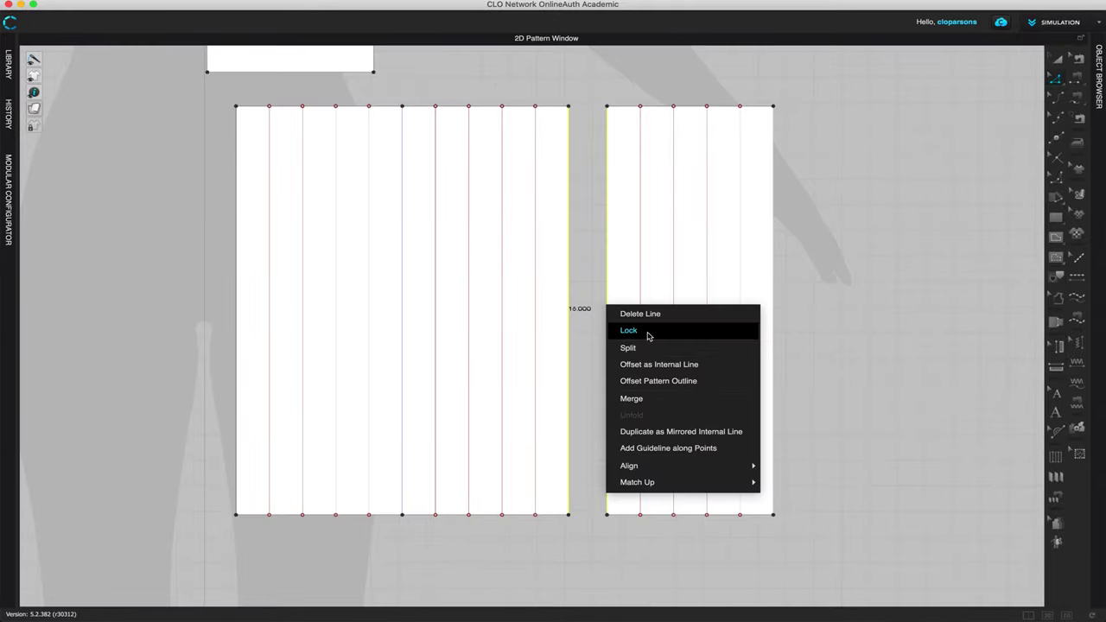
pyautogui.click(665, 402)
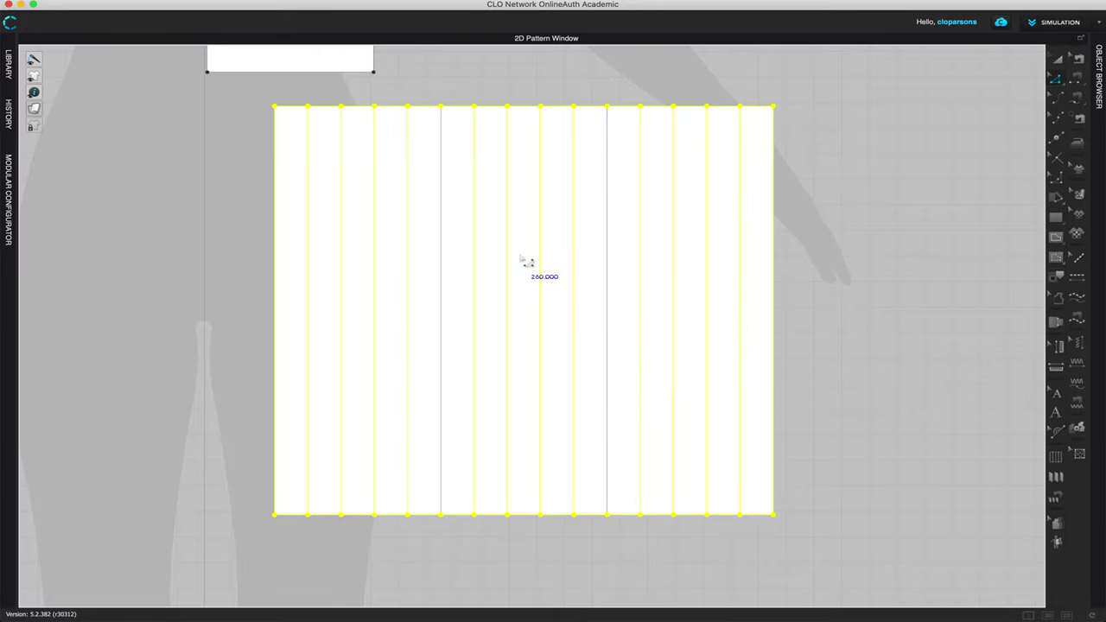
# Step: Move the merged skirt panel back under the waist rectangle, lining up their left edges along the centre line
pyautogui.press('a')
pyautogui.moveTo(727, 232); pyautogui.dragTo(664, 228)
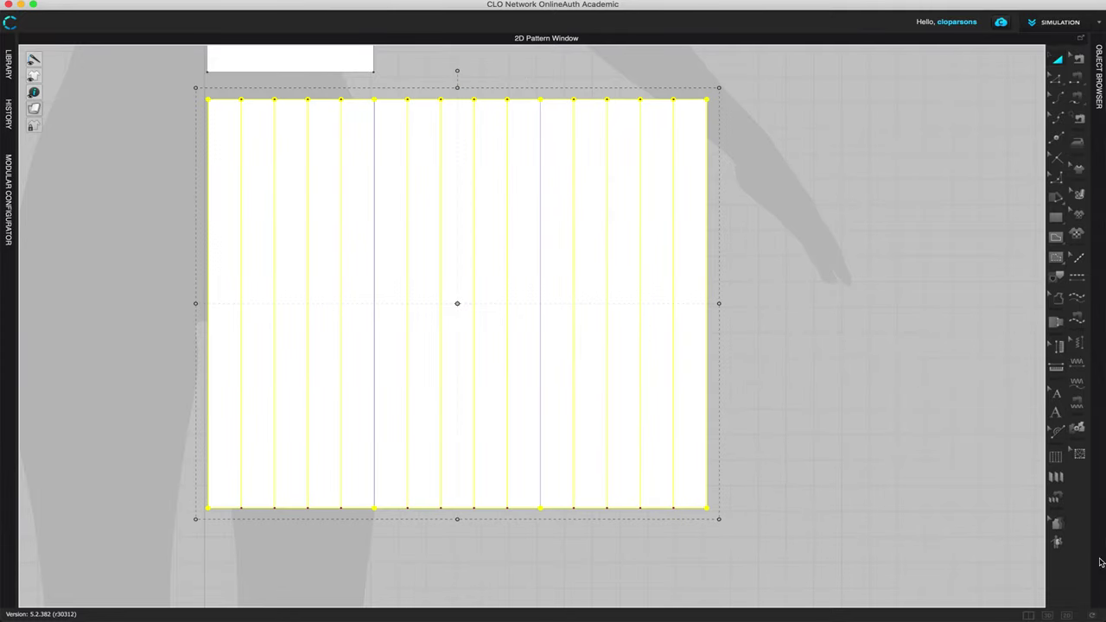
pyautogui.click(1046, 616)
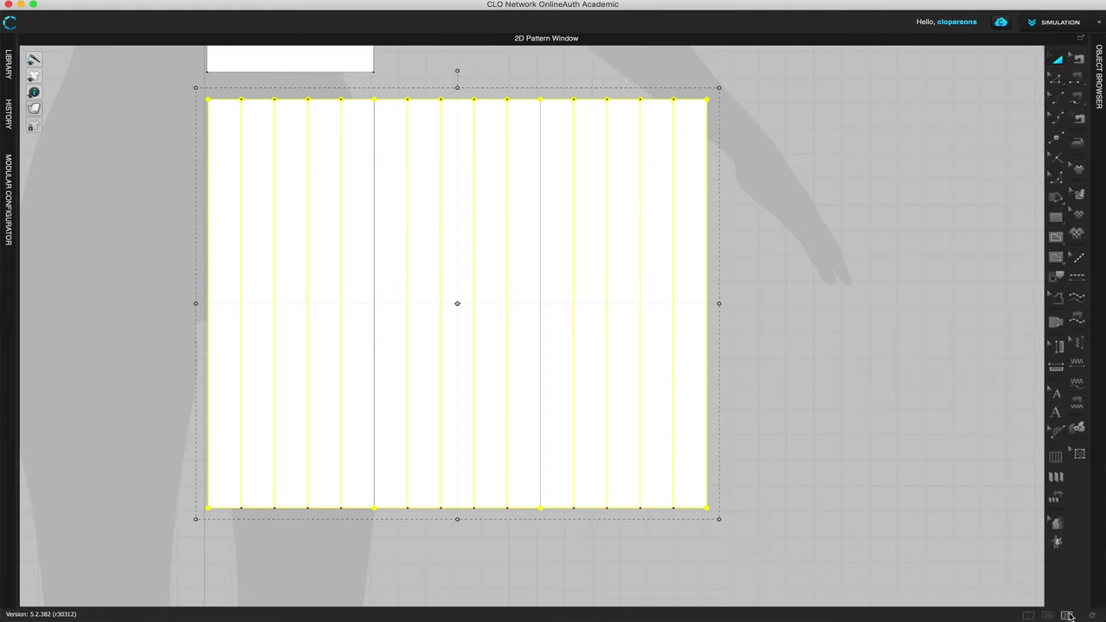
pyautogui.click(1067, 615)
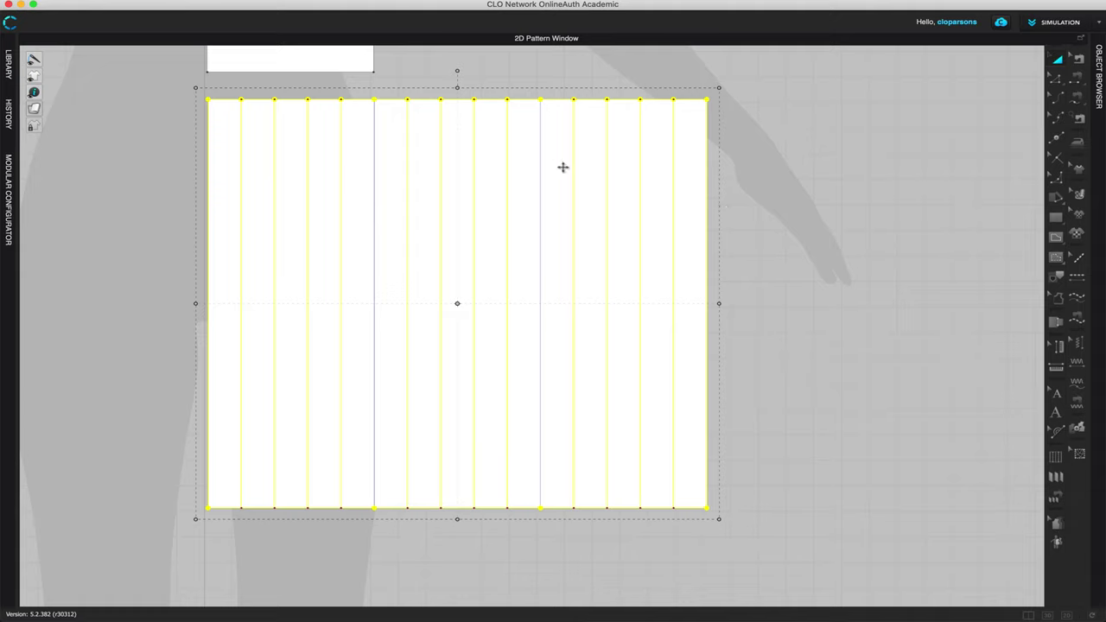
# Step: Trace the two merge lines of the skirt panel, first the right and then the left, as internal lines
pyautogui.click(1058, 276)
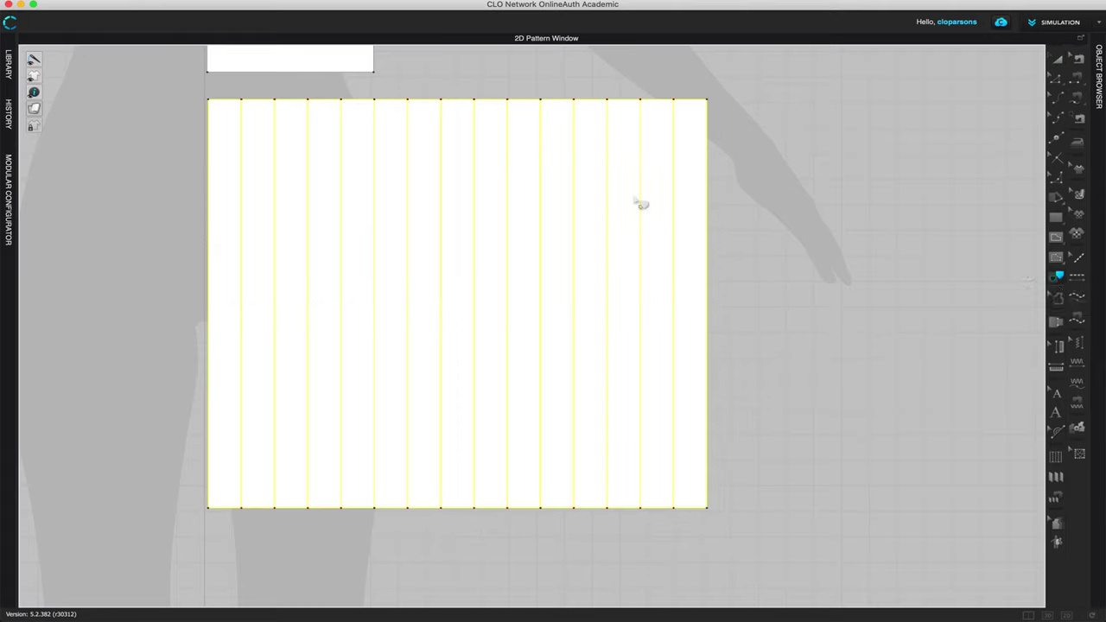
pyautogui.rightClick(545, 195)
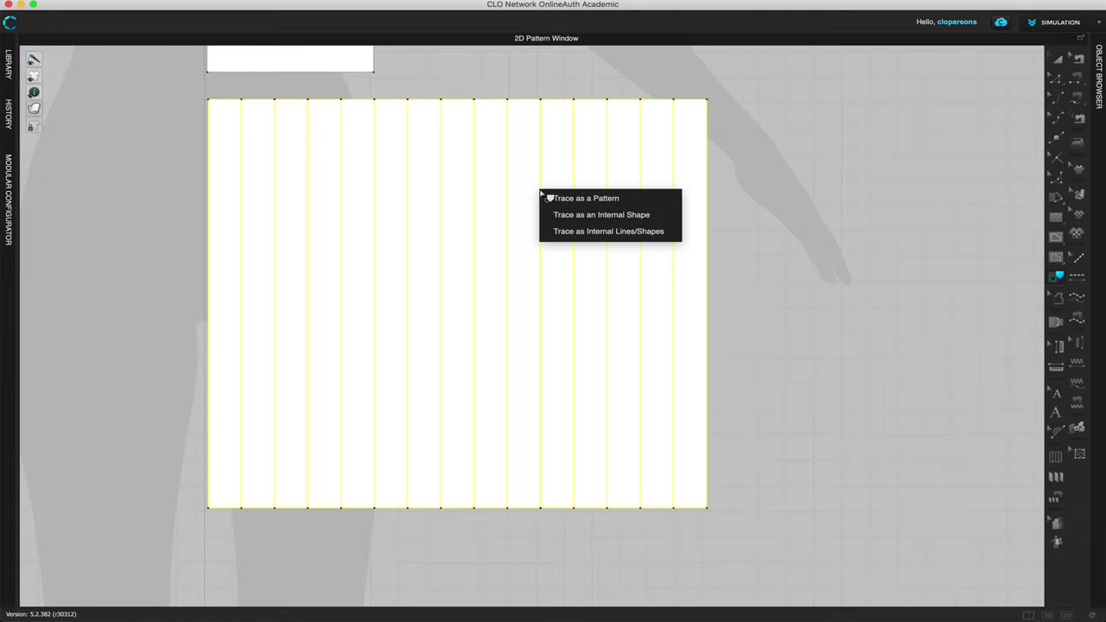
pyautogui.click(589, 231)
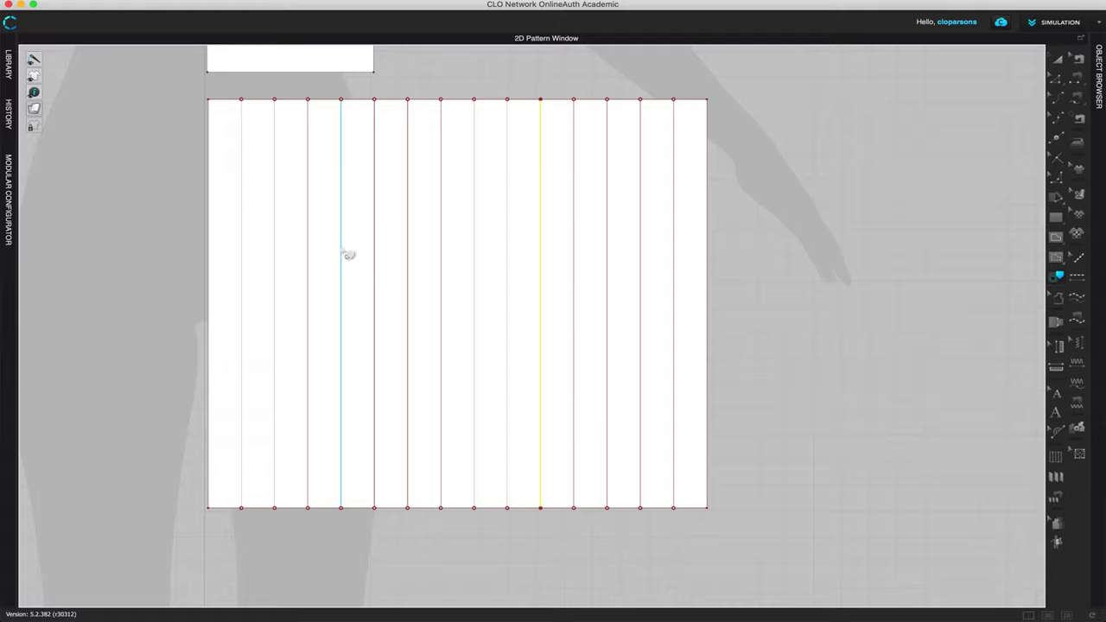
pyautogui.click(378, 251)
pyautogui.rightClick(375, 247)
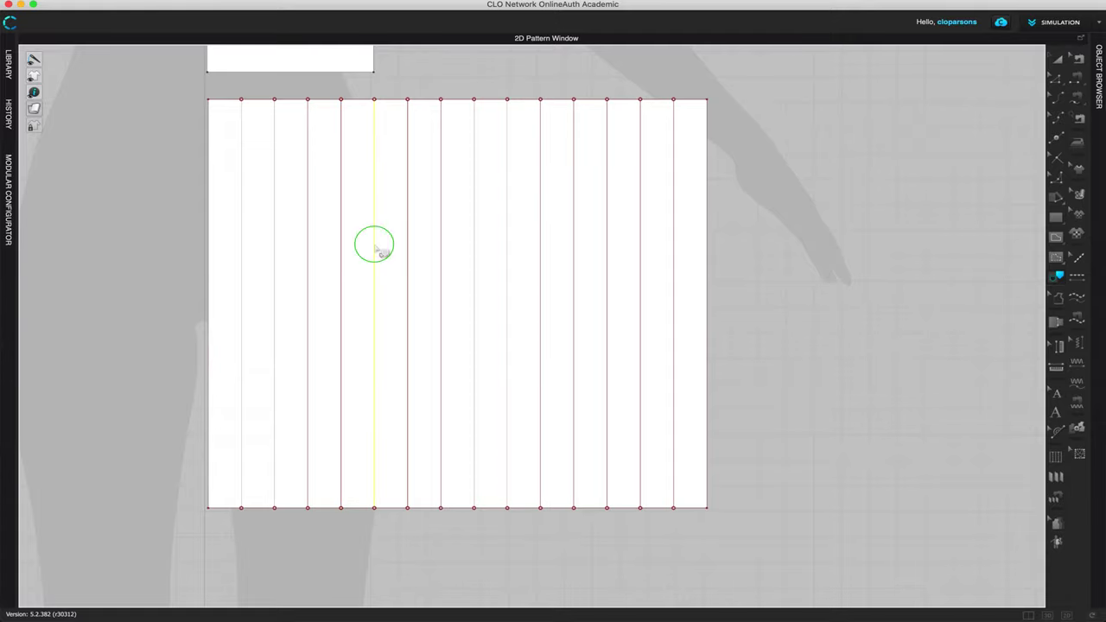
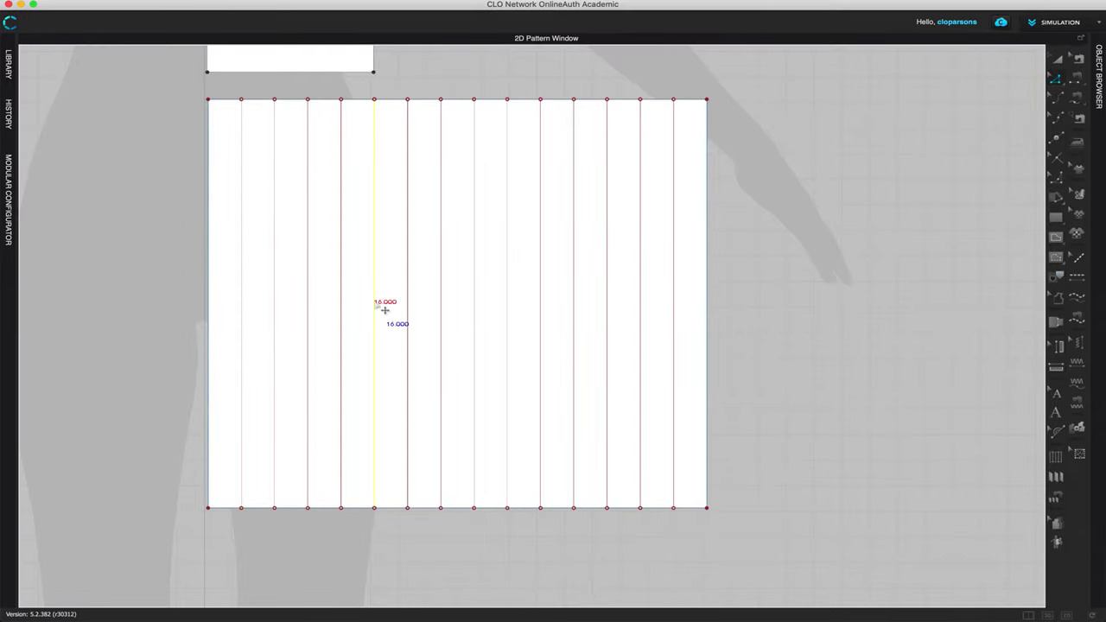
# Step: Trace the skirt panel's left merge line as internal lines/shapes once more
pyautogui.click(1055, 276)
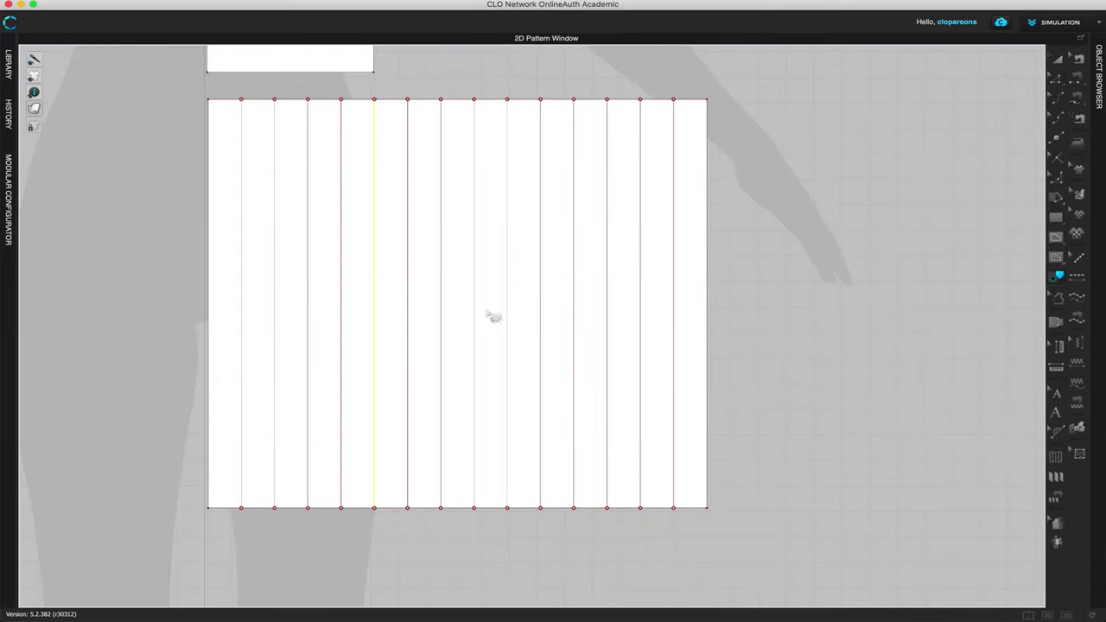
pyautogui.rightClick(377, 328)
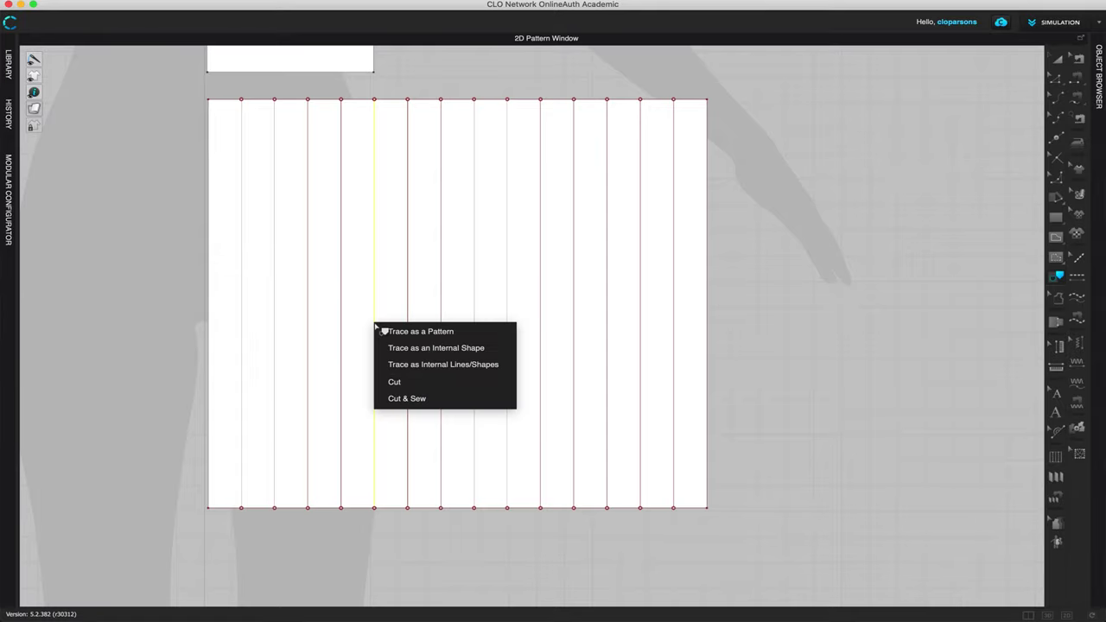
pyautogui.click(429, 366)
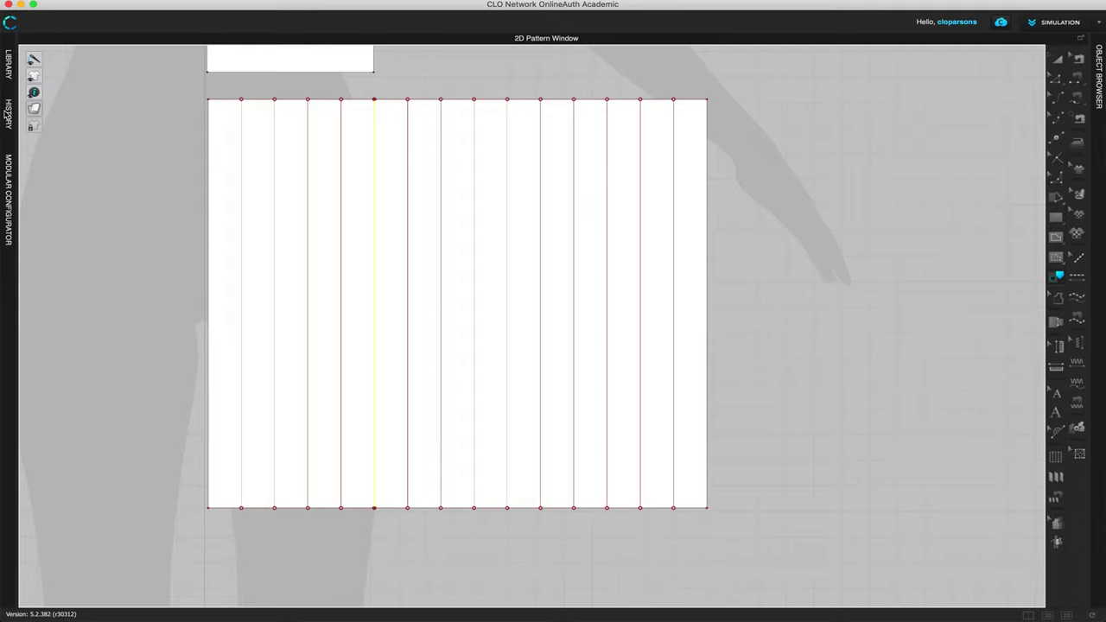
# Step: Revert the history to the second Trace entry, undoing the repeated trace of the left merge line
pyautogui.click(8, 114)
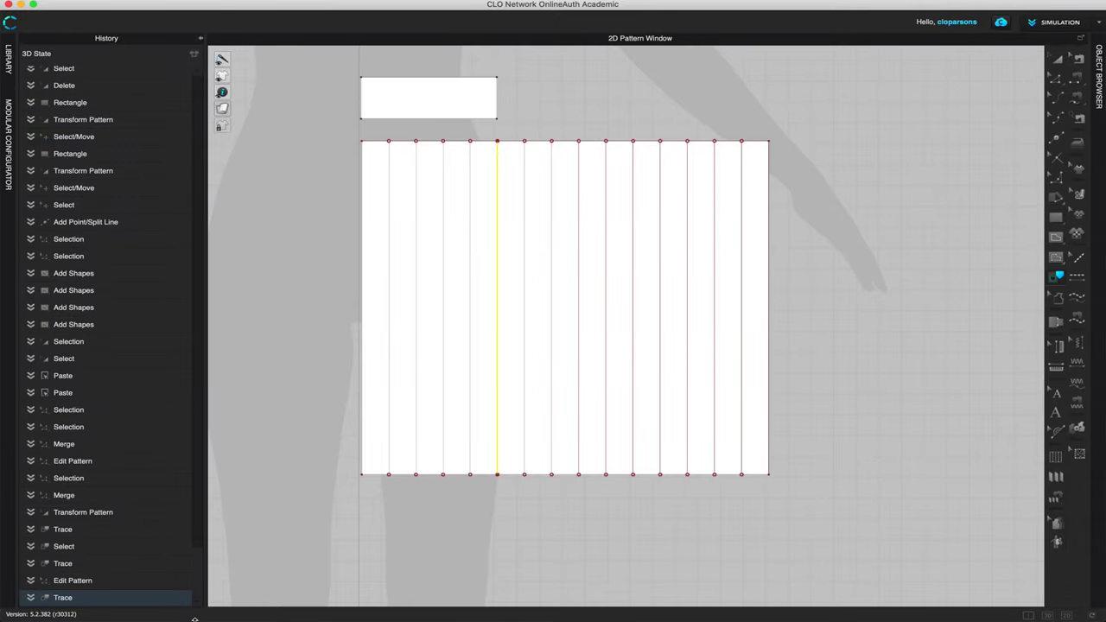
pyautogui.click(86, 564)
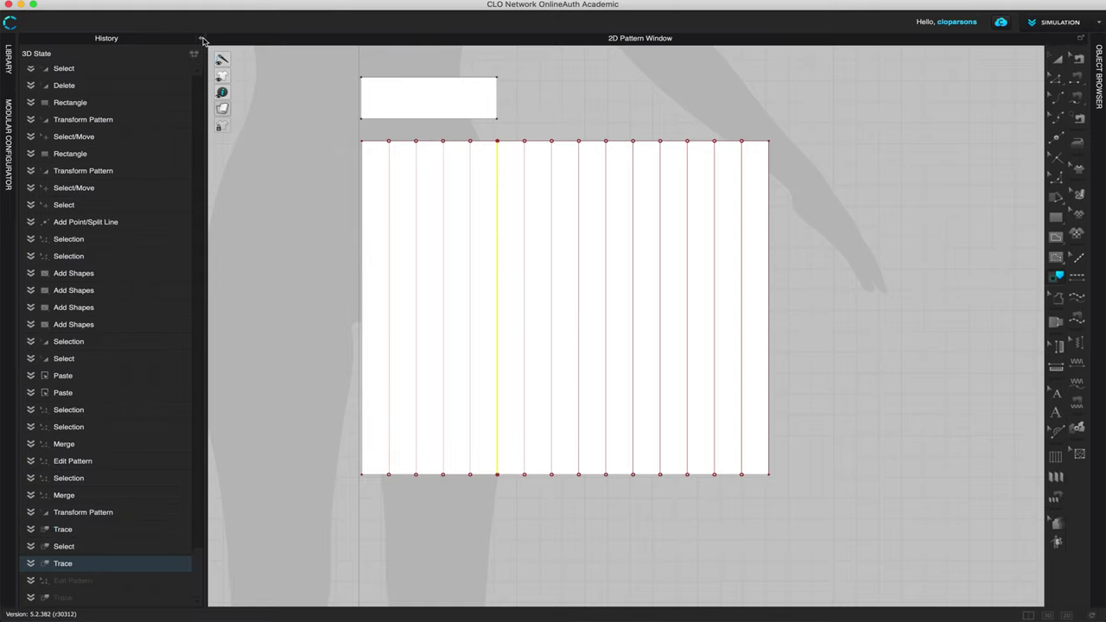
pyautogui.click(202, 40)
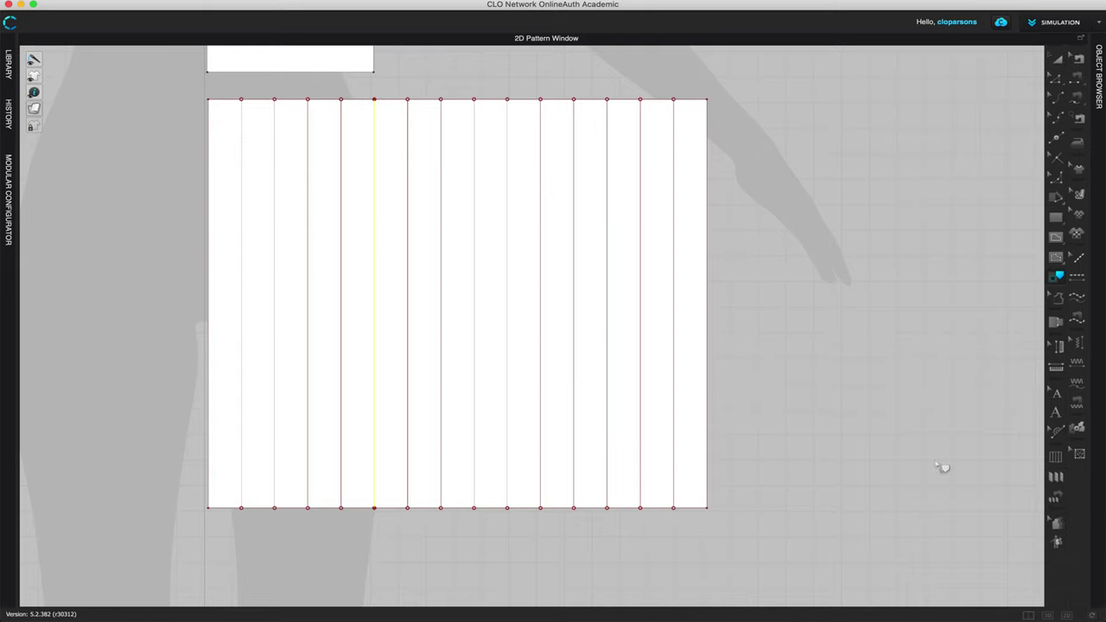
# Step: Draw a Pleats Fold direction line across all the skirt panel's internal lines, starting inside its left edge and finishing near its right edge
pyautogui.scroll(-3, 819, 460)
pyautogui.click(1055, 477)
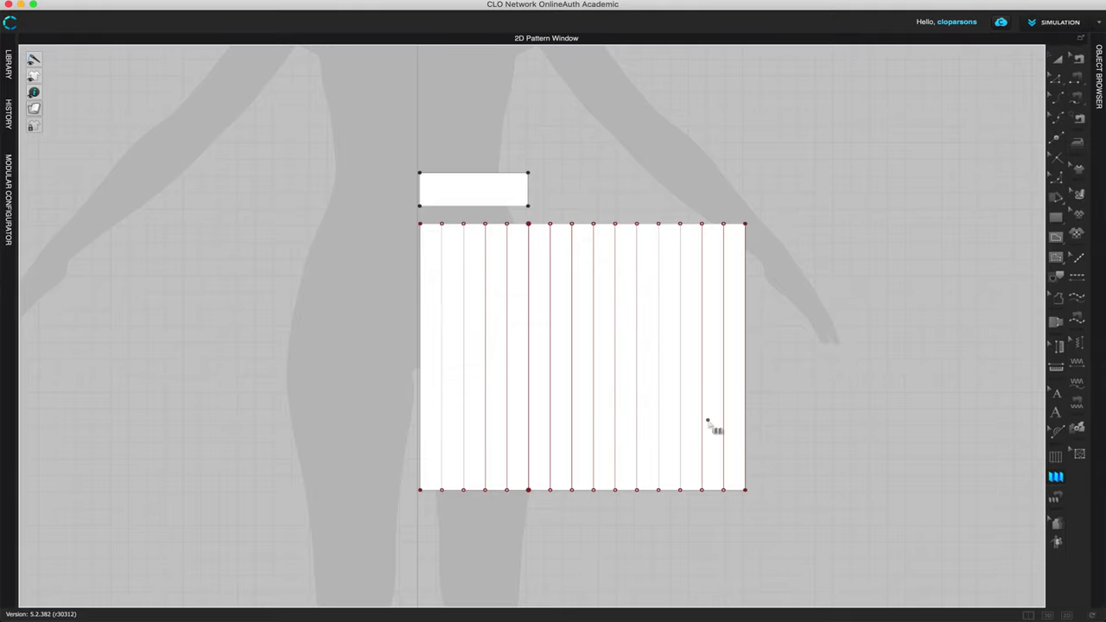
pyautogui.scroll(2, 867, 390)
pyautogui.moveTo(859, 386); pyautogui.dragTo(852, 286, button='right')
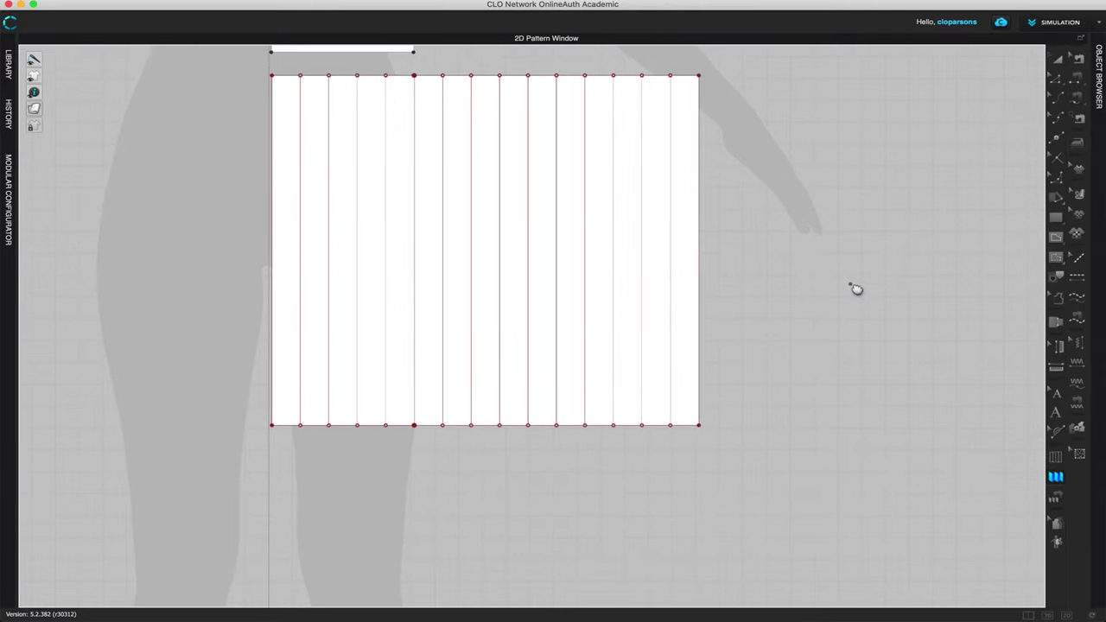
pyautogui.click(284, 289)
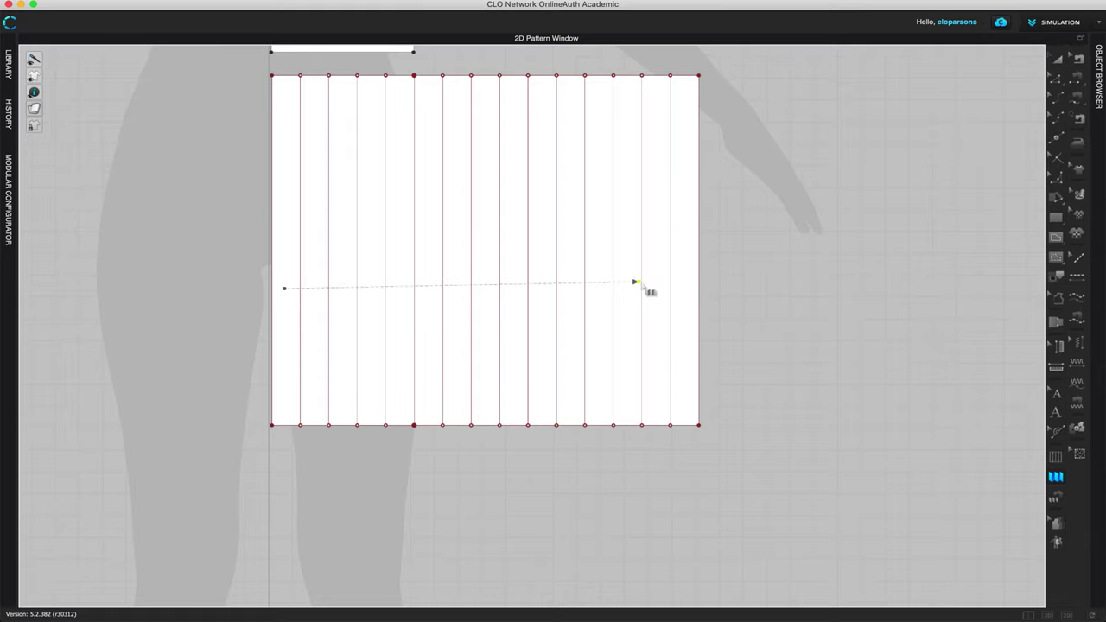
pyautogui.click(687, 289)
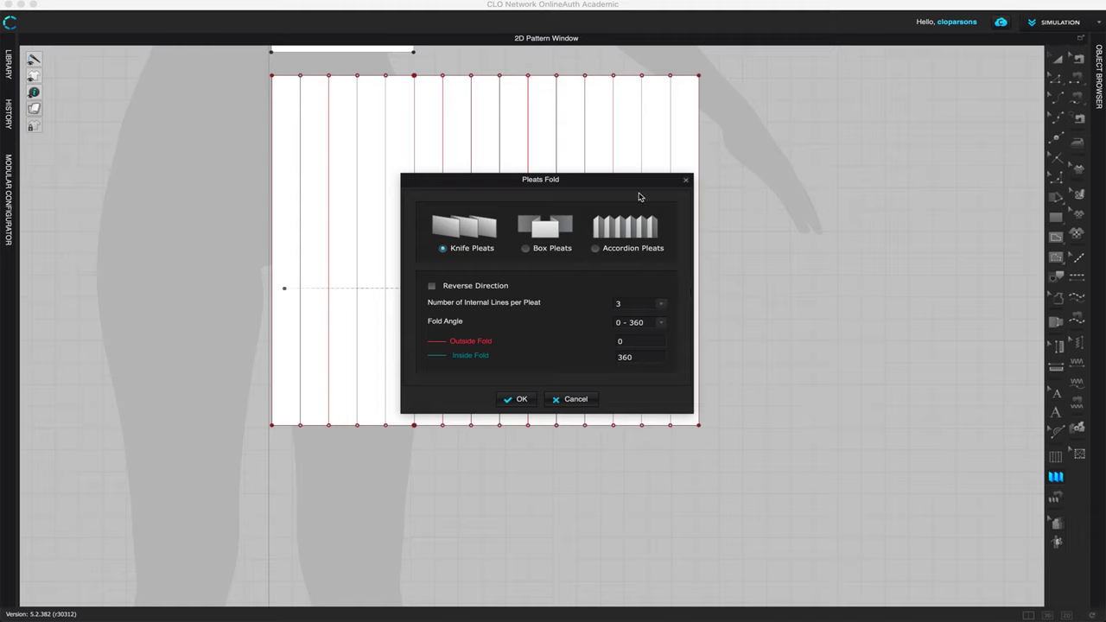
# Step: Fold the skirt lines as Knife Pleats with 3 internal lines per pleat and a 0 - 360 fold angle, without reversing the direction
pyautogui.moveTo(591, 184); pyautogui.dragTo(904, 165)
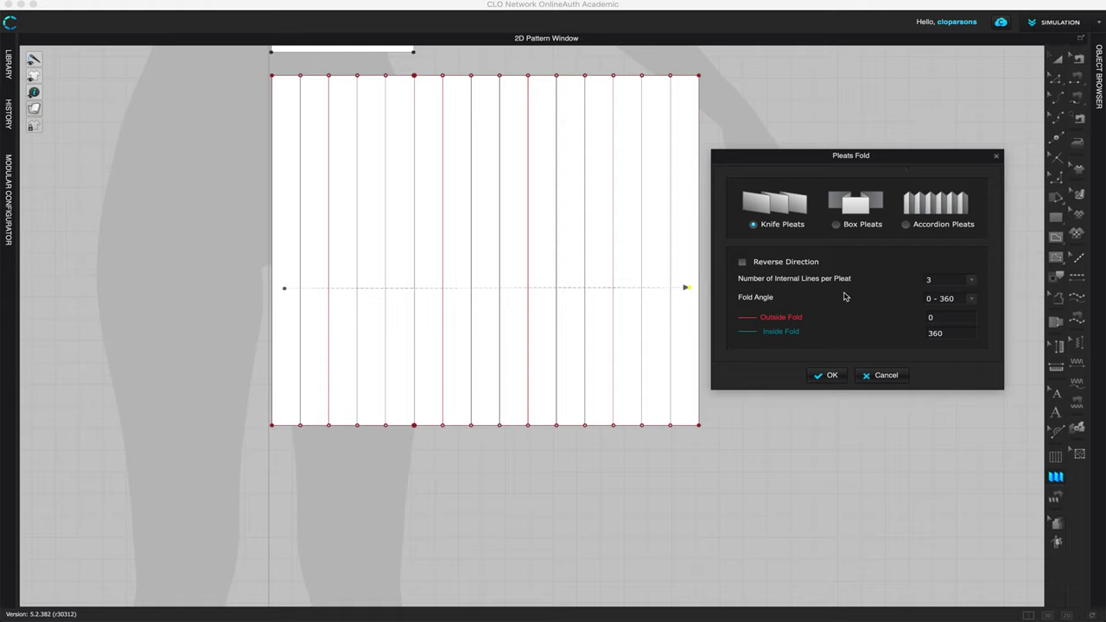
pyautogui.click(975, 282)
pyautogui.click(963, 283)
pyautogui.click(976, 300)
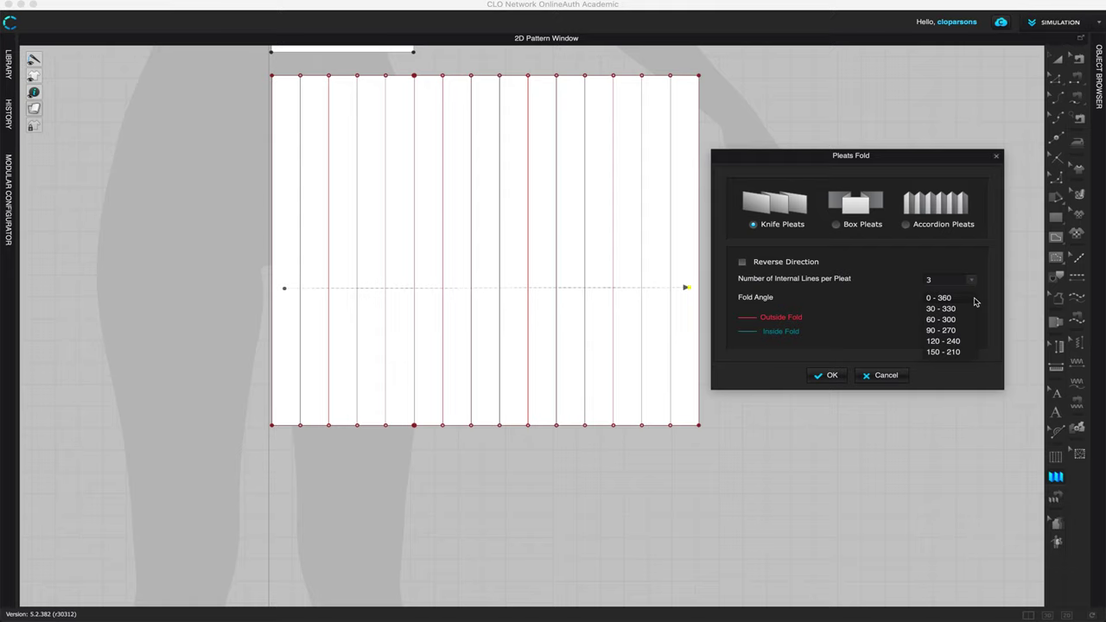
pyautogui.click(968, 299)
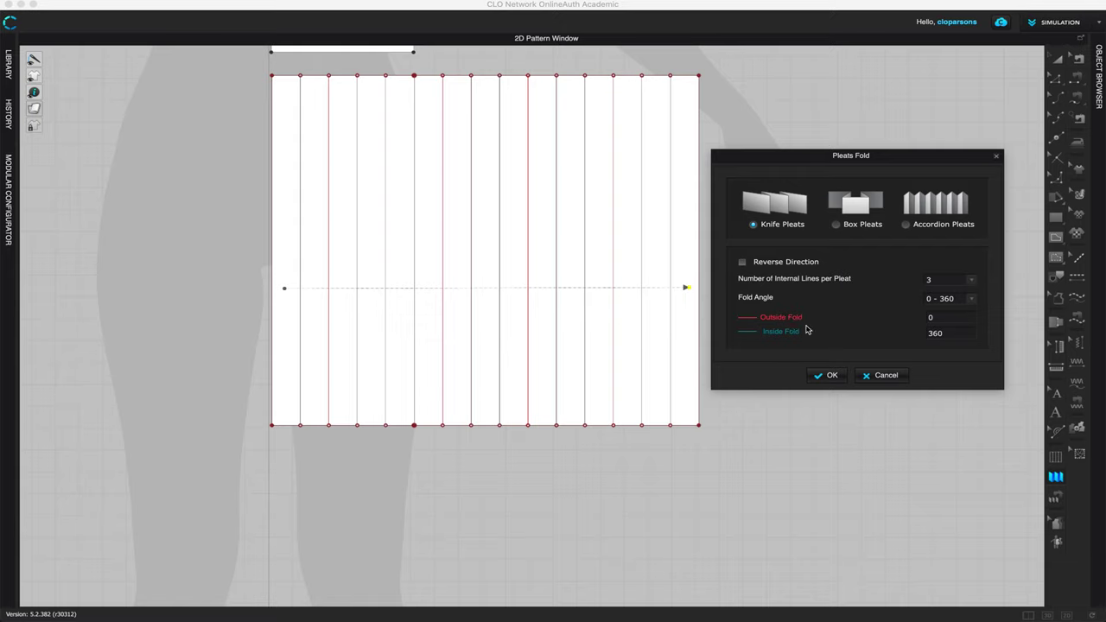
pyautogui.click(824, 375)
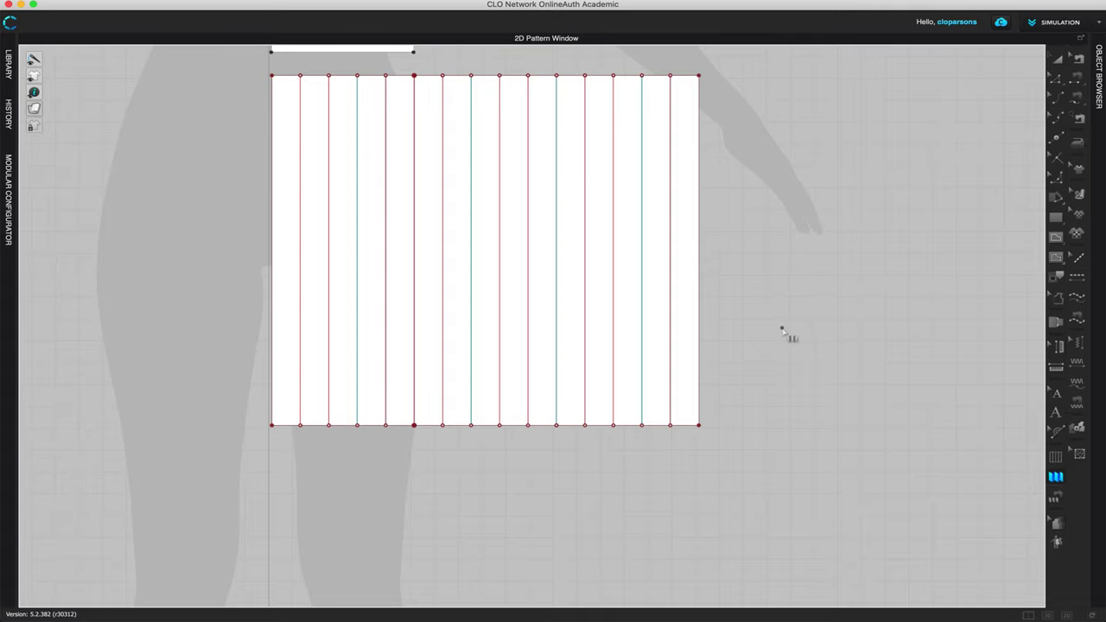
# Step: Sew the pleated panel's full top edge to the waistband's bottom edge with Pleats Sewing, working from left to right
pyautogui.scroll(-2, 812, 313)
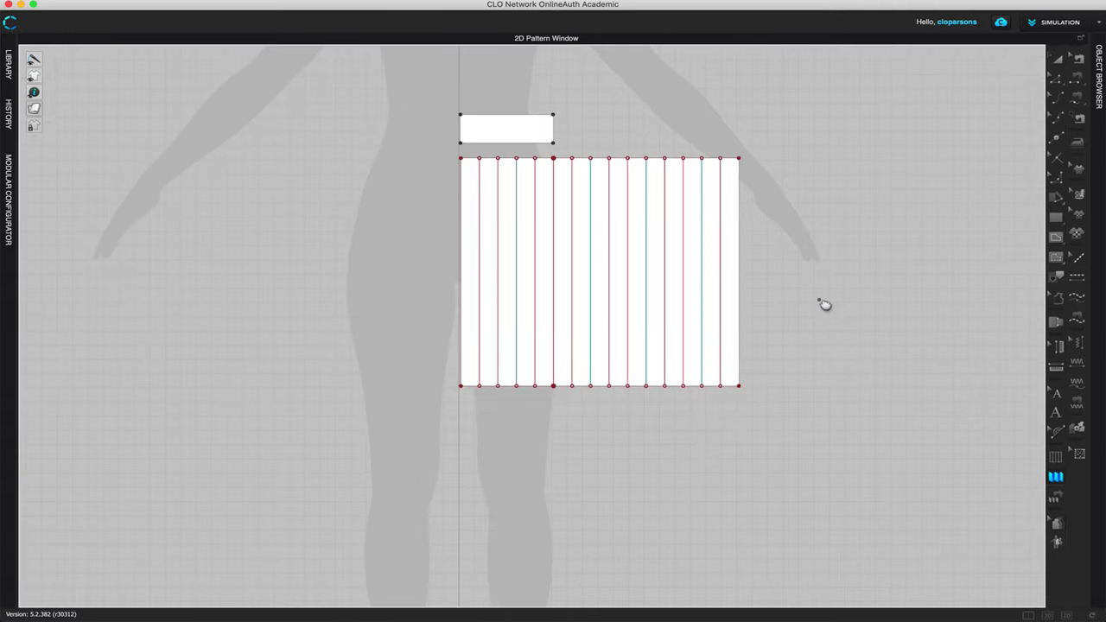
pyautogui.moveTo(822, 303); pyautogui.dragTo(807, 334, button='middle')
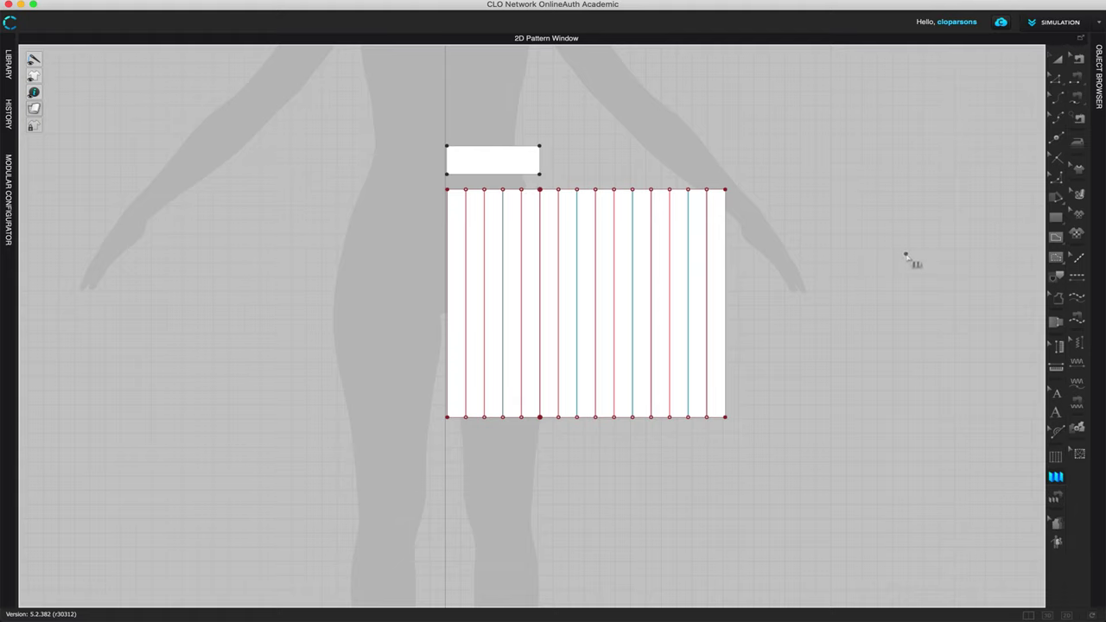
pyautogui.click(1057, 496)
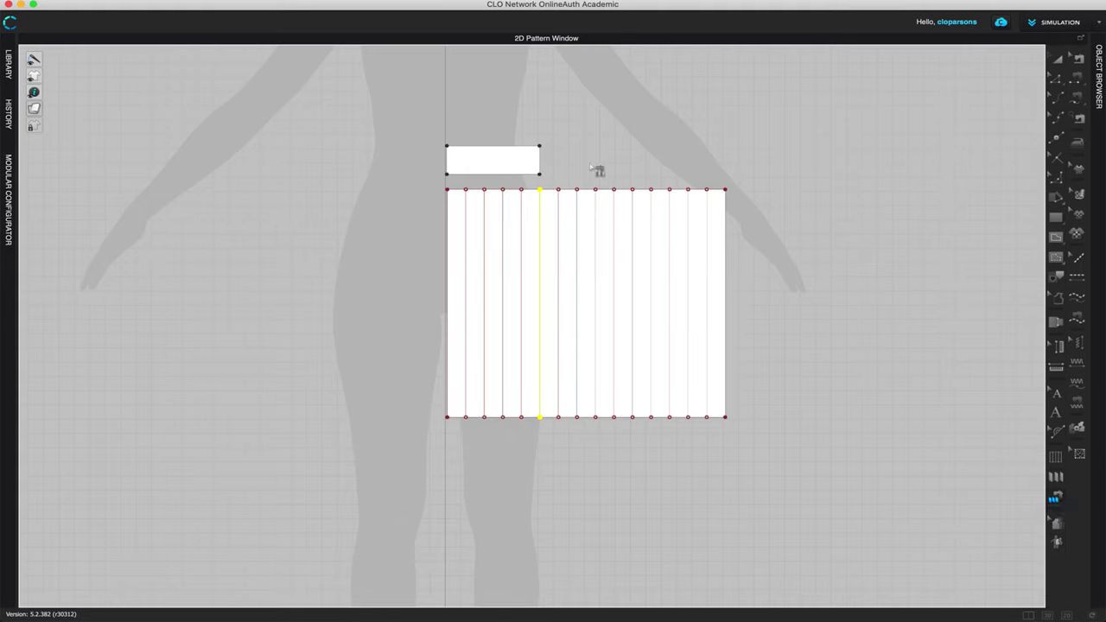
pyautogui.click(447, 174)
pyautogui.click(448, 190)
pyautogui.click(447, 189)
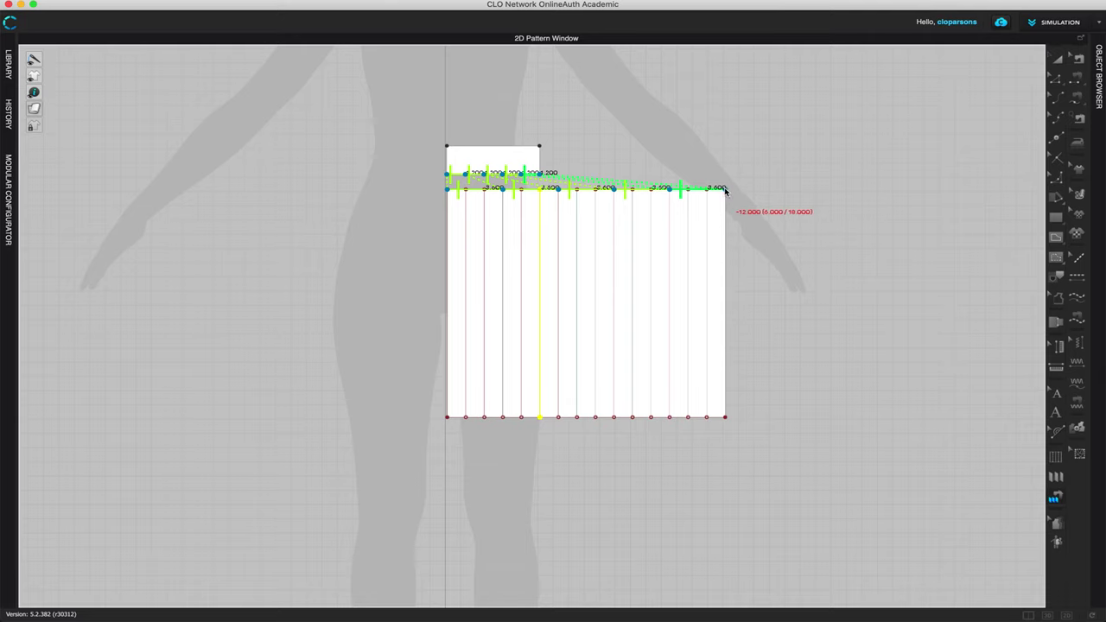
pyautogui.click(725, 191)
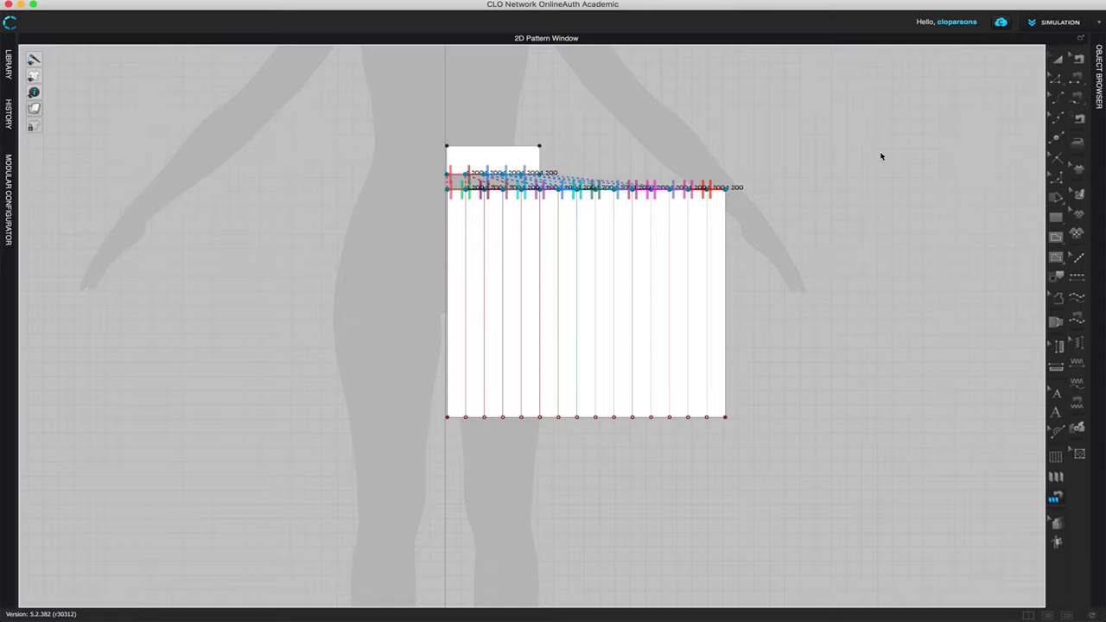
# Step: Freeze the waistband and strengthen the skirt panel in the 3D garment view
pyautogui.click(1046, 615)
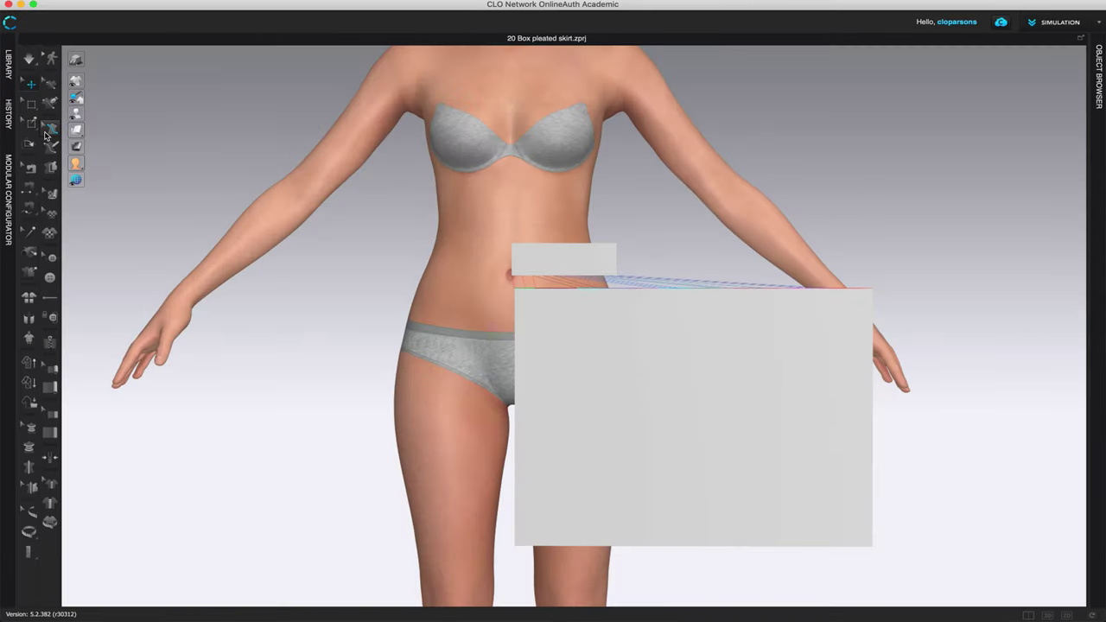
pyautogui.rightClick(577, 257)
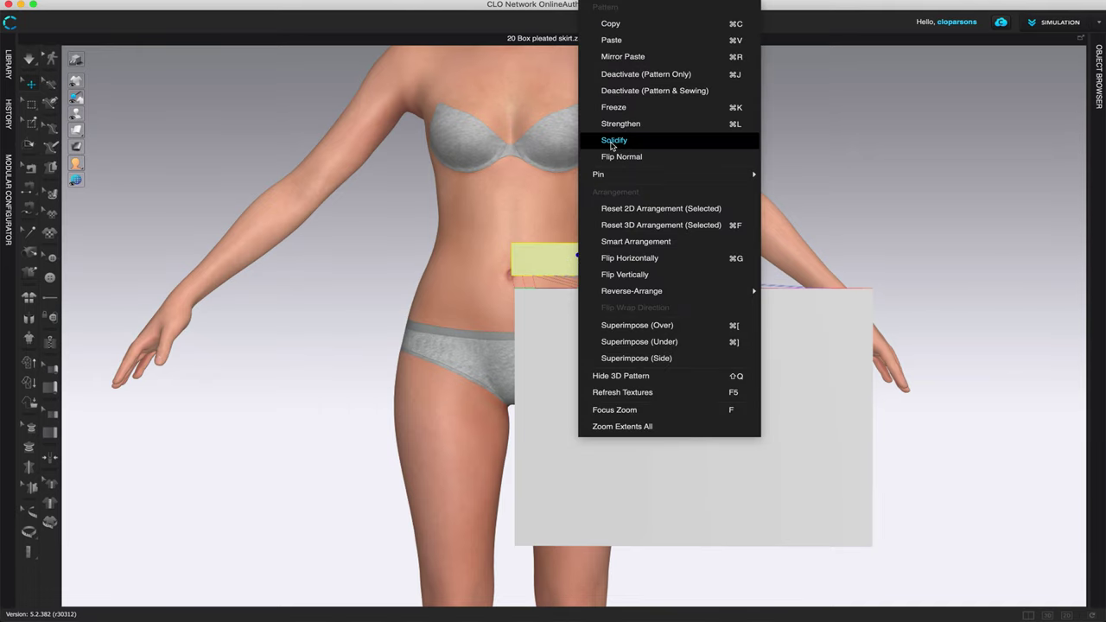
pyautogui.click(632, 108)
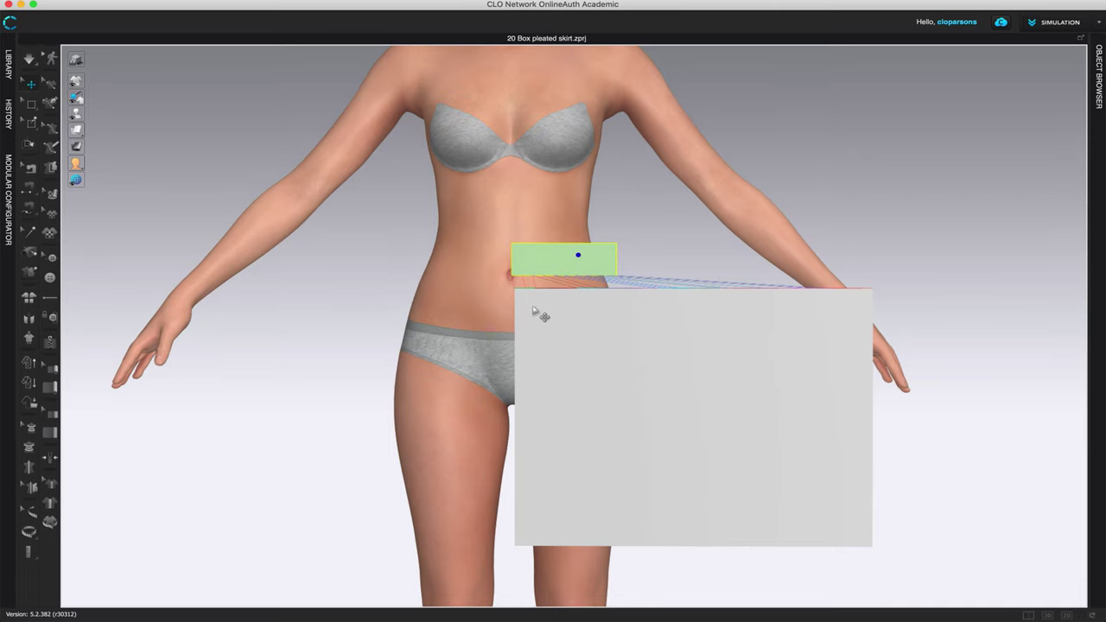
pyautogui.rightClick(576, 331)
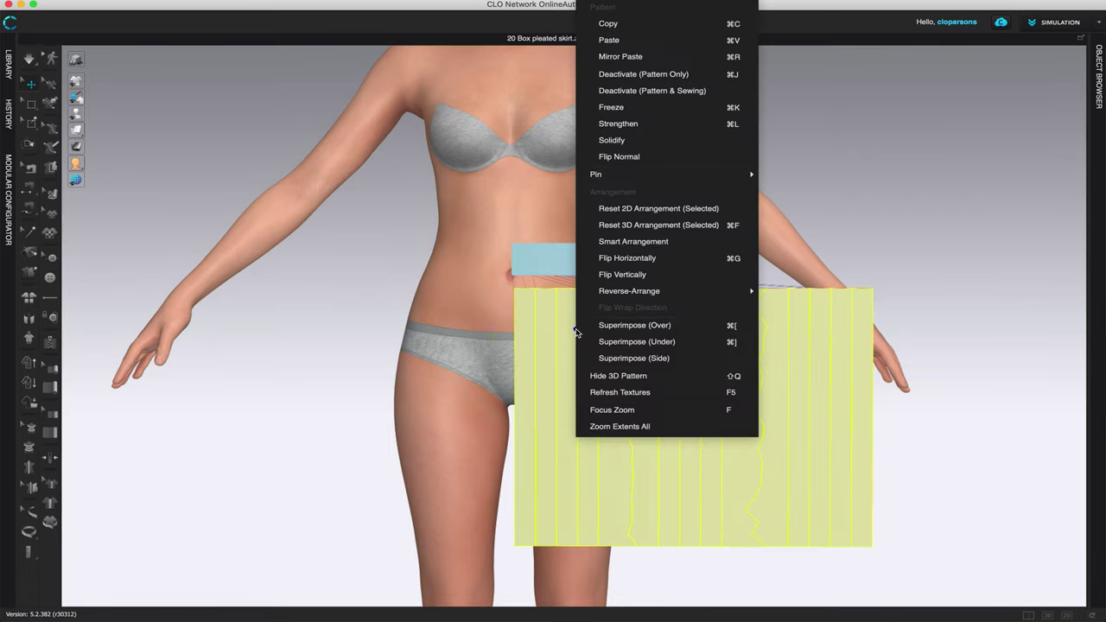
pyautogui.click(637, 124)
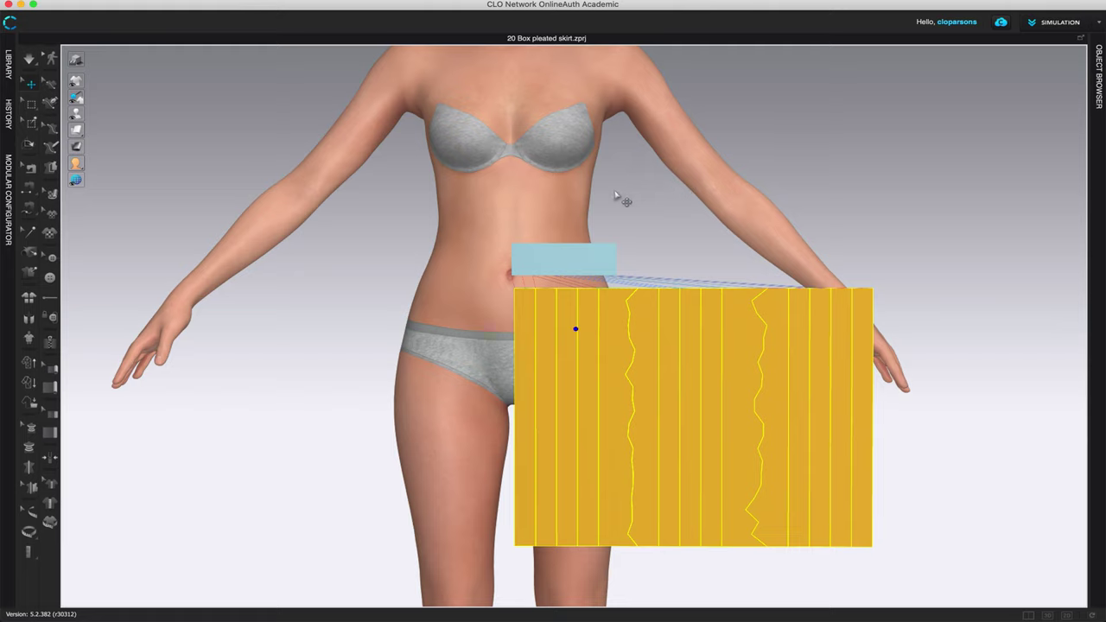
# Step: Simulate the garment to fold the pleats on the avatar, and unstrengthen the skirt panel
pyautogui.click(26, 60)
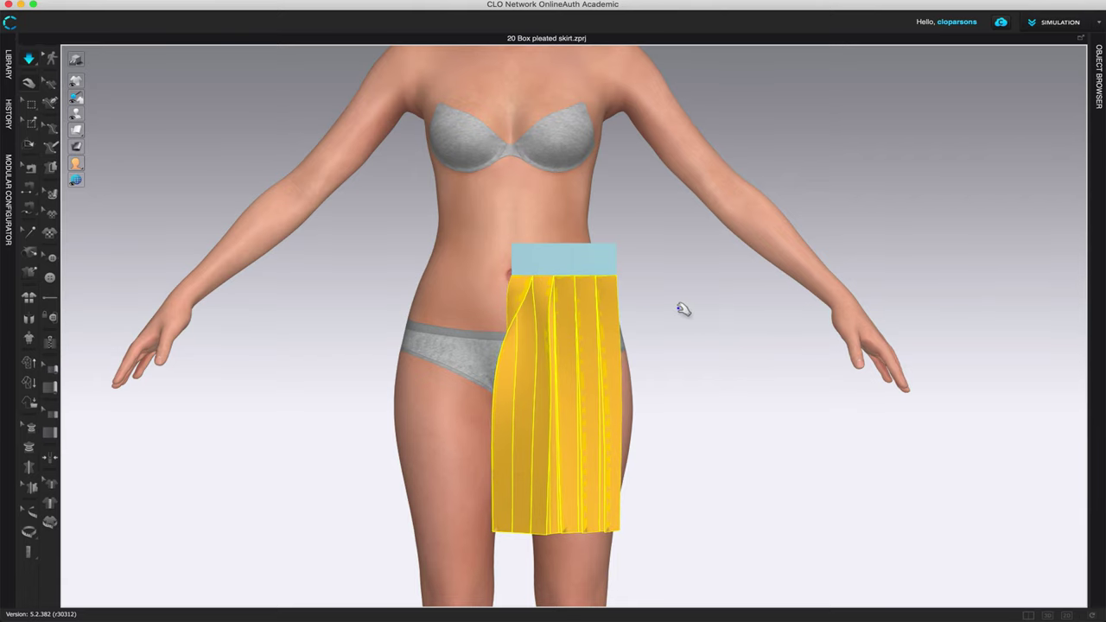
pyautogui.scroll(1, 707, 328)
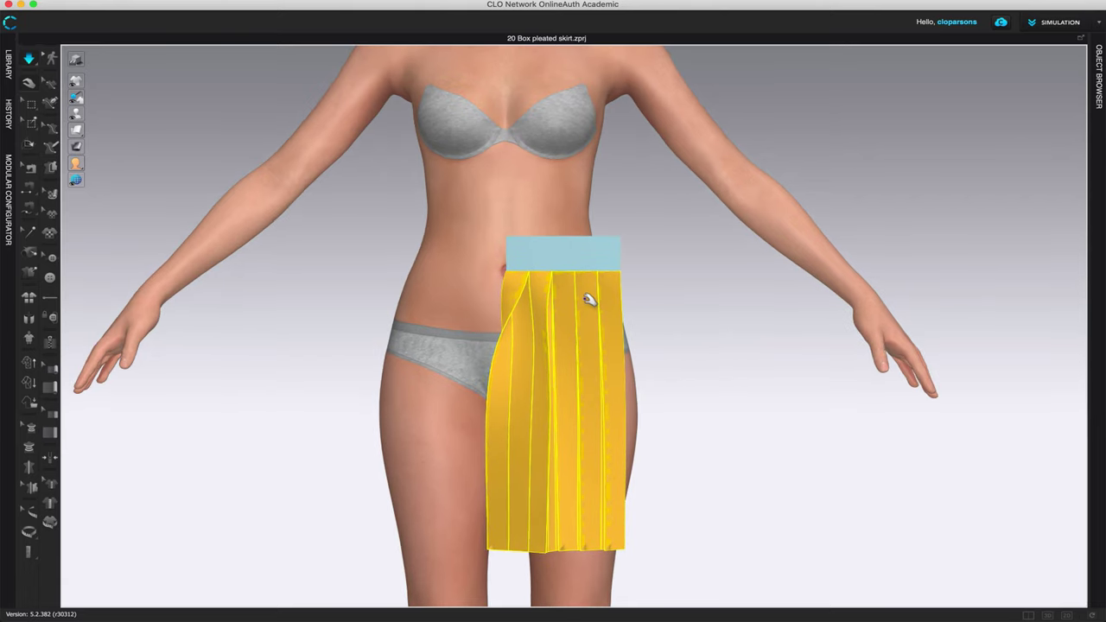
pyautogui.rightClick(583, 298)
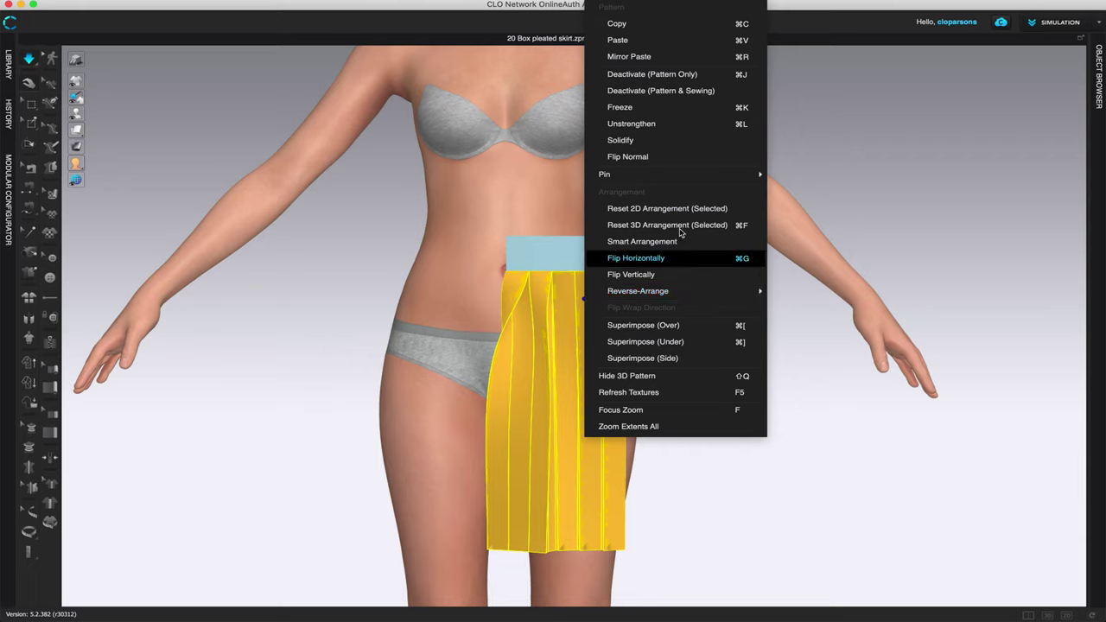
pyautogui.click(667, 138)
pyautogui.press('w')
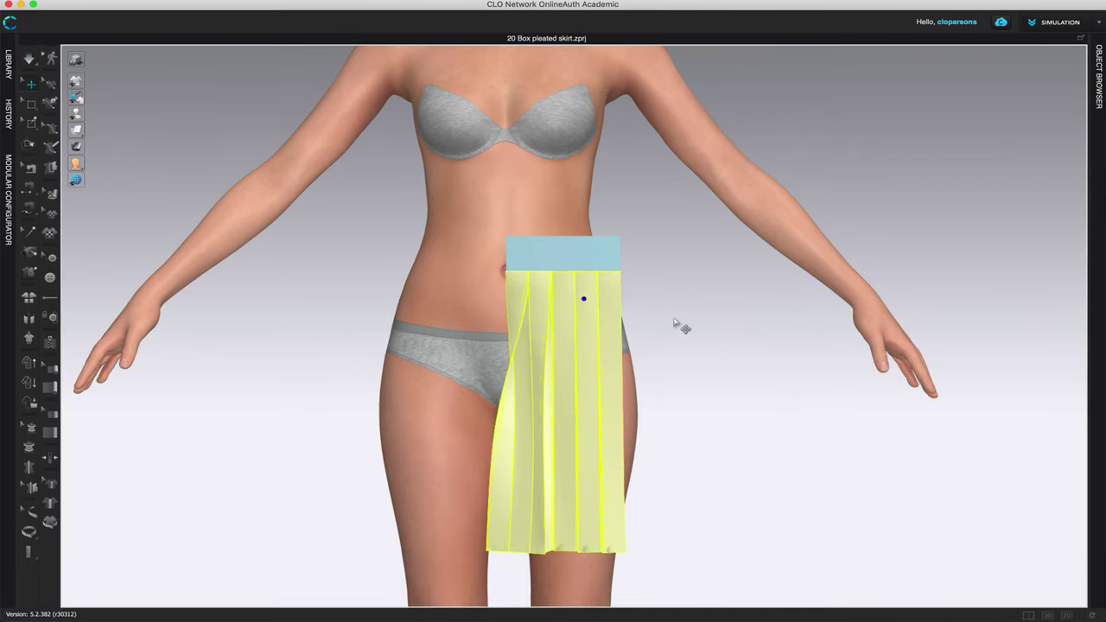
# Step: Simulate the skirt without strengthening and pull its hem corner outward to the right to open the pleats
pyautogui.press('q')
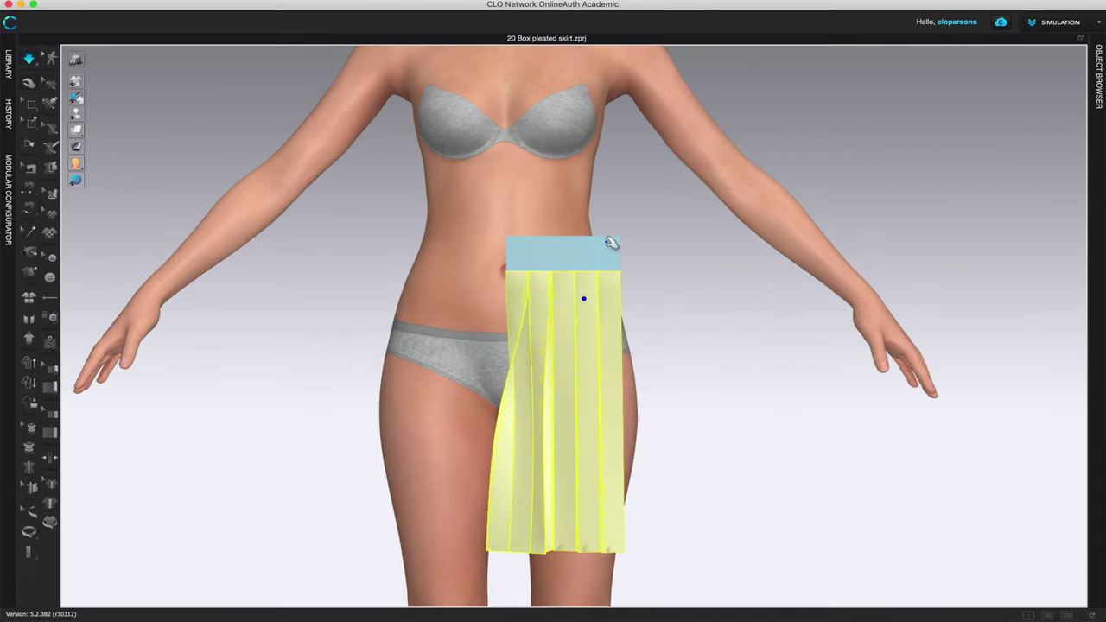
pyautogui.moveTo(619, 546); pyautogui.dragTo(809, 490)
pyautogui.moveTo(743, 405); pyautogui.dragTo(780, 429, button='right')
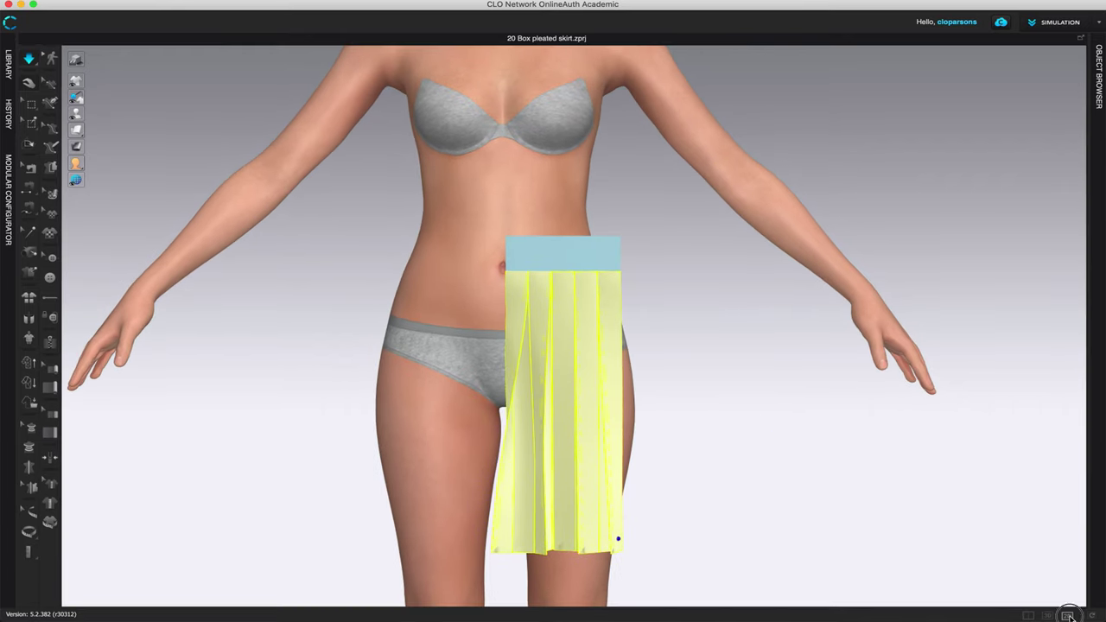
# Step: Copy the waistband and skirt panel in the 2D pattern and paste the duplicates left of the centre line, level with the originals
pyautogui.click(1067, 615)
pyautogui.moveTo(710, 337); pyautogui.dragTo(804, 524, button='right')
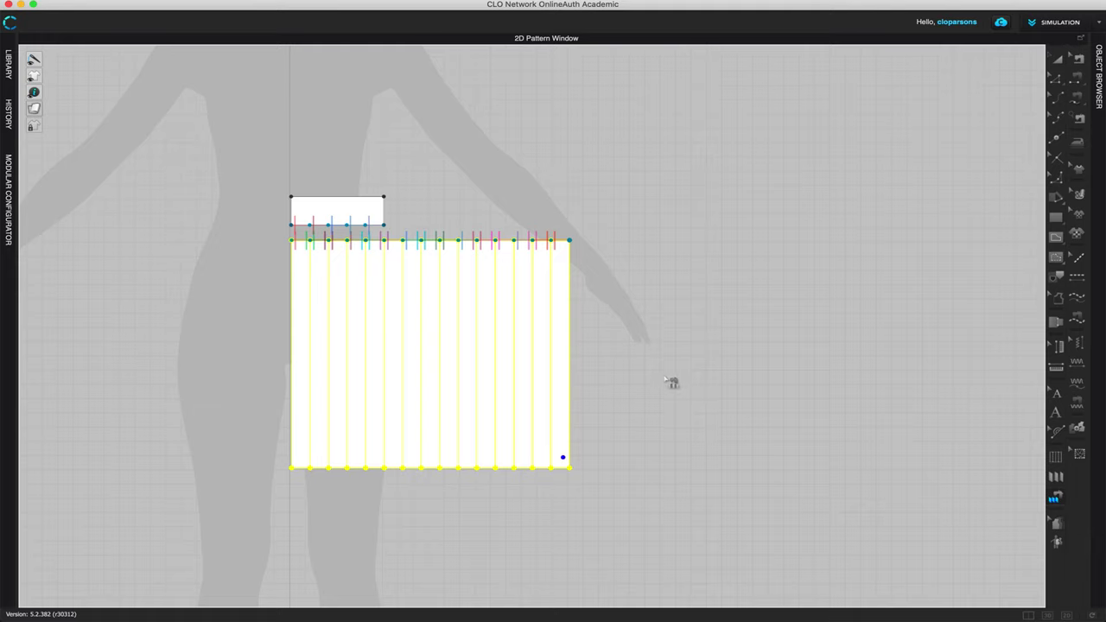
pyautogui.click(1058, 61)
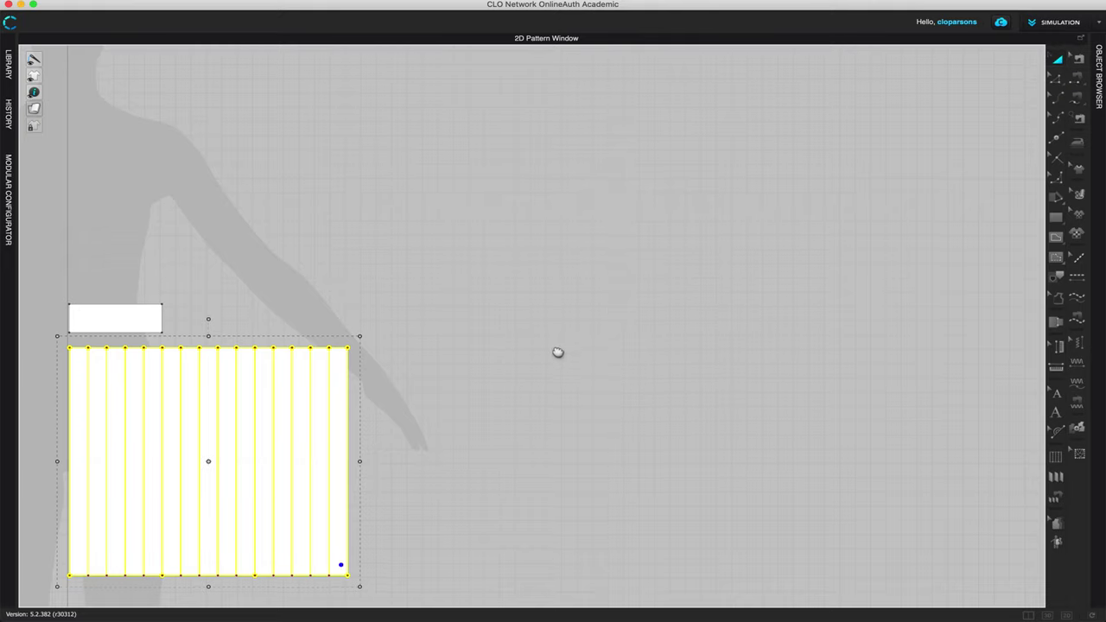
pyautogui.moveTo(558, 353); pyautogui.dragTo(854, 211, button='middle')
pyautogui.moveTo(347, 124); pyautogui.dragTo(703, 471)
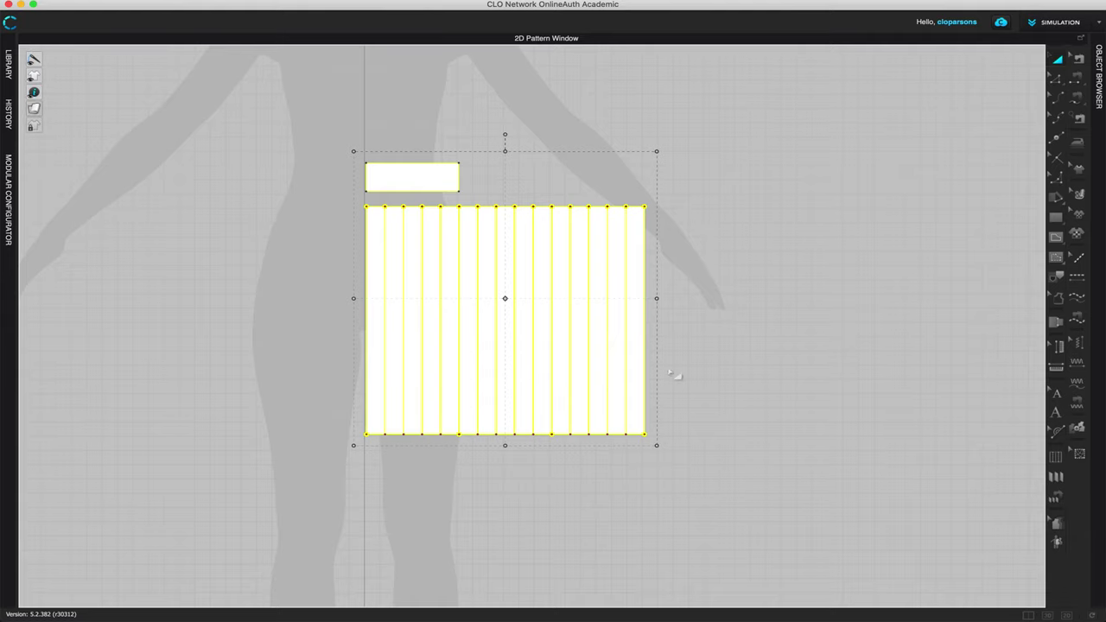
pyautogui.rightClick(470, 243)
pyautogui.click(499, 63)
pyautogui.rightClick(464, 256)
pyautogui.click(515, 76)
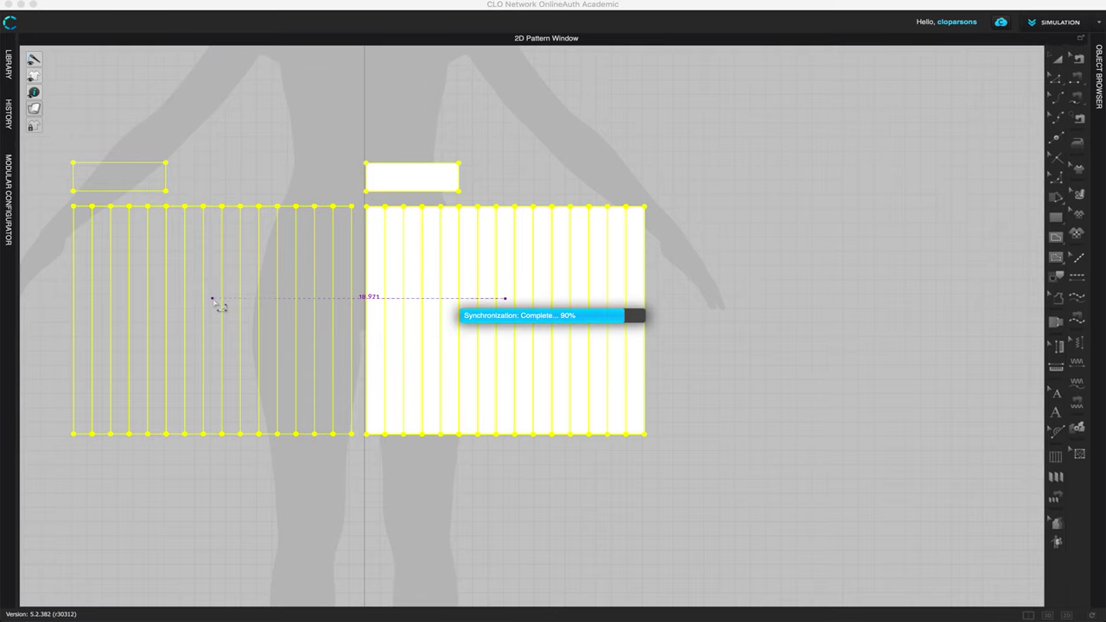
pyautogui.click(216, 302)
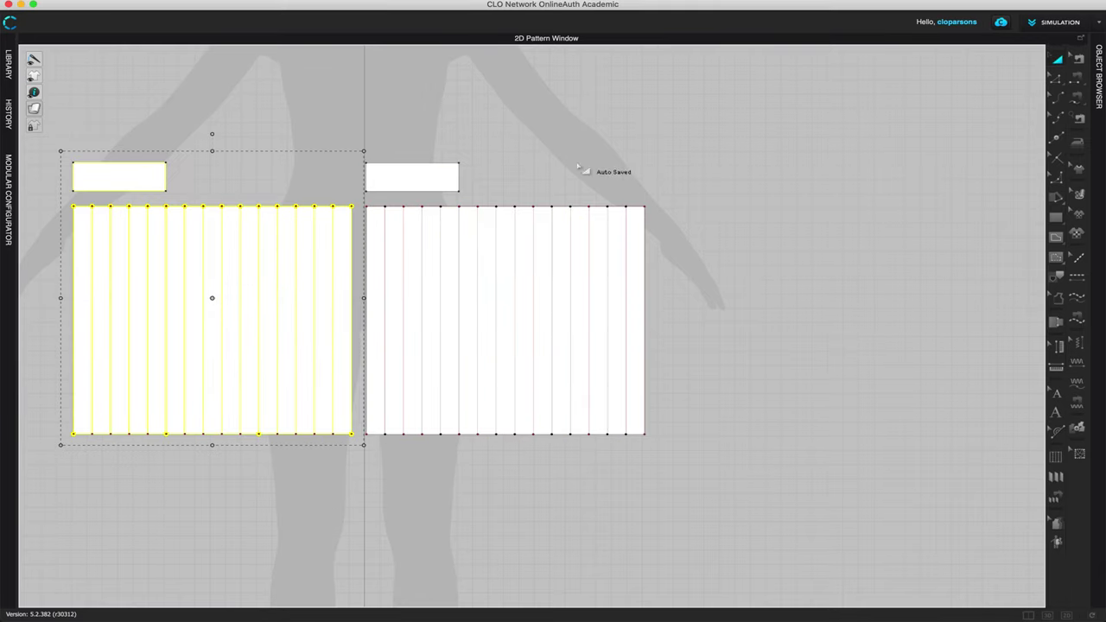
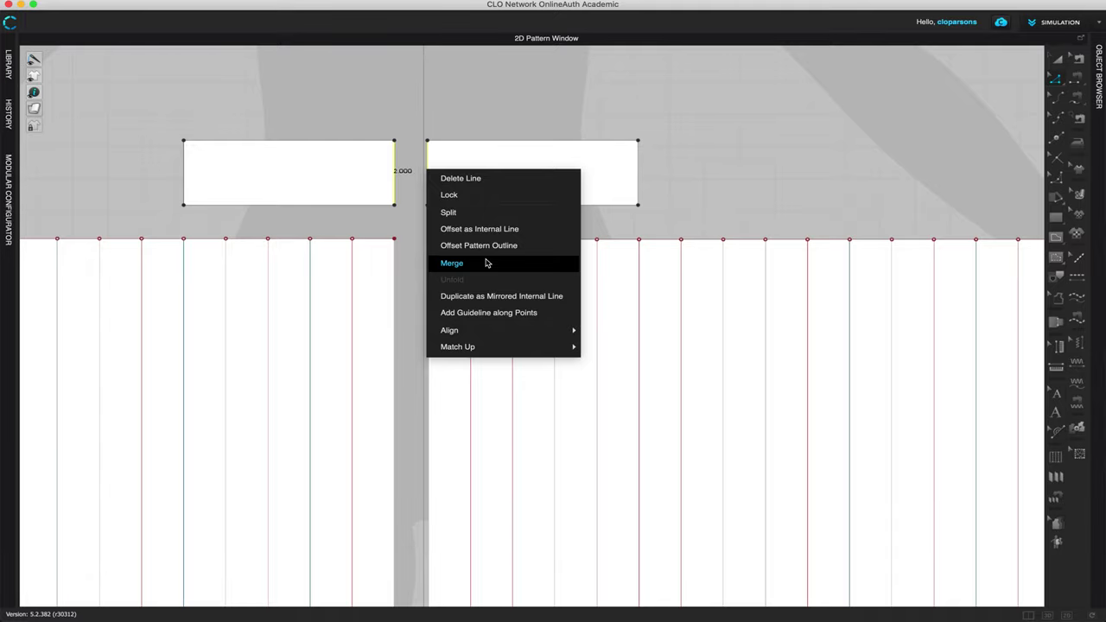
# Step: Merge the two waistband pieces along their facing inner edges
pyautogui.click(487, 262)
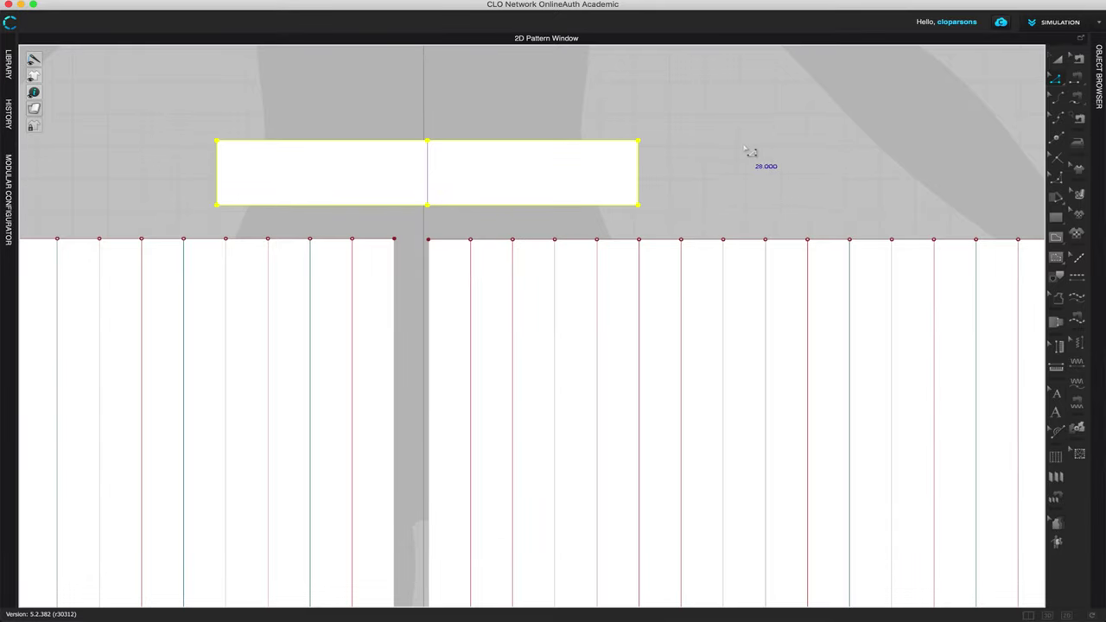
pyautogui.moveTo(725, 158); pyautogui.dragTo(681, 158, button='right')
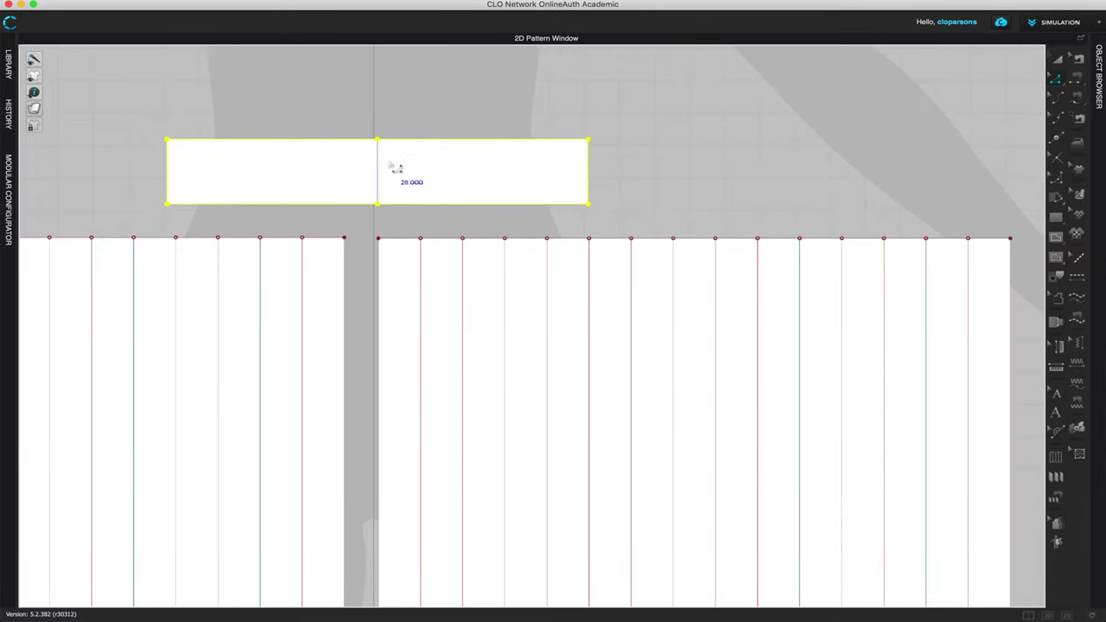
pyautogui.click(402, 104)
# Step: Delete the leftover middle points on the merged waistband's upper and lower edges, and centre the piece on the centre line
pyautogui.click(378, 140)
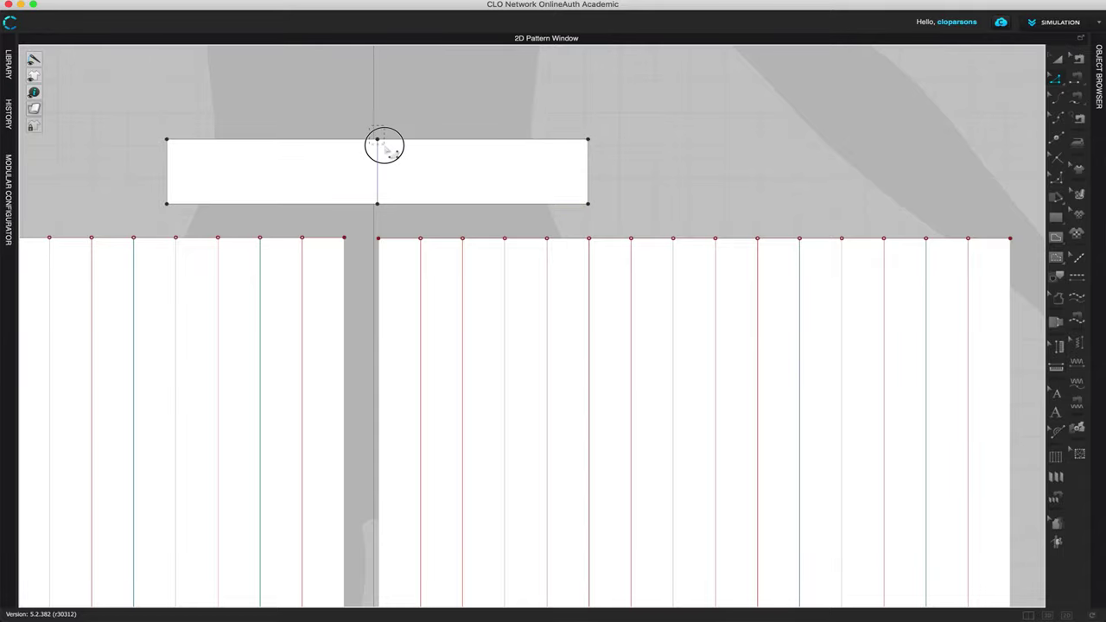
pyautogui.rightClick(387, 148)
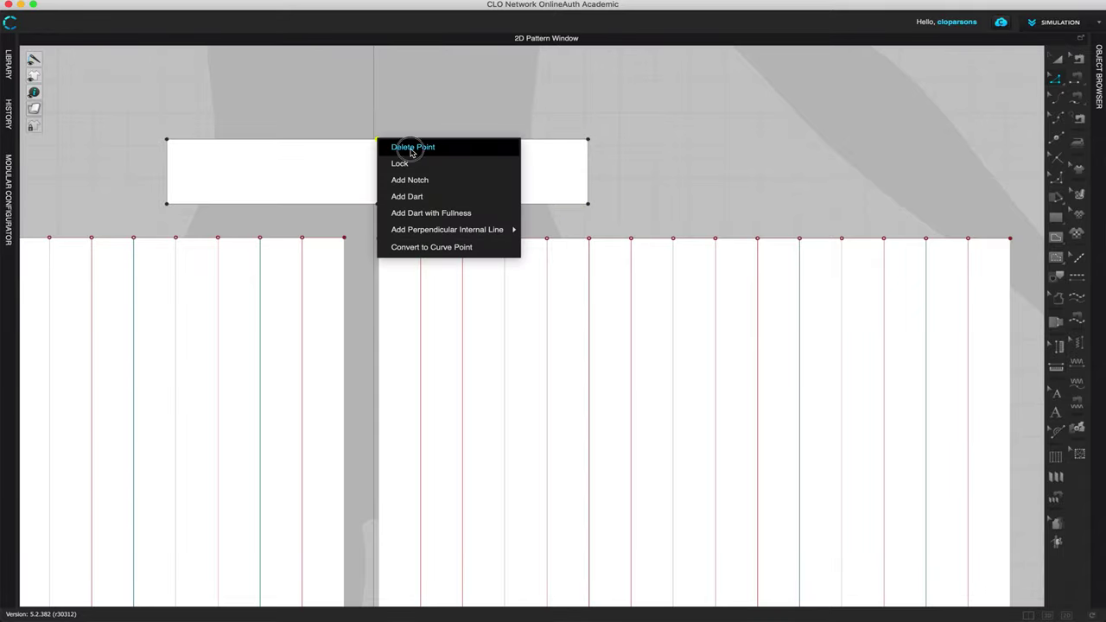
pyautogui.click(411, 149)
pyautogui.click(378, 205)
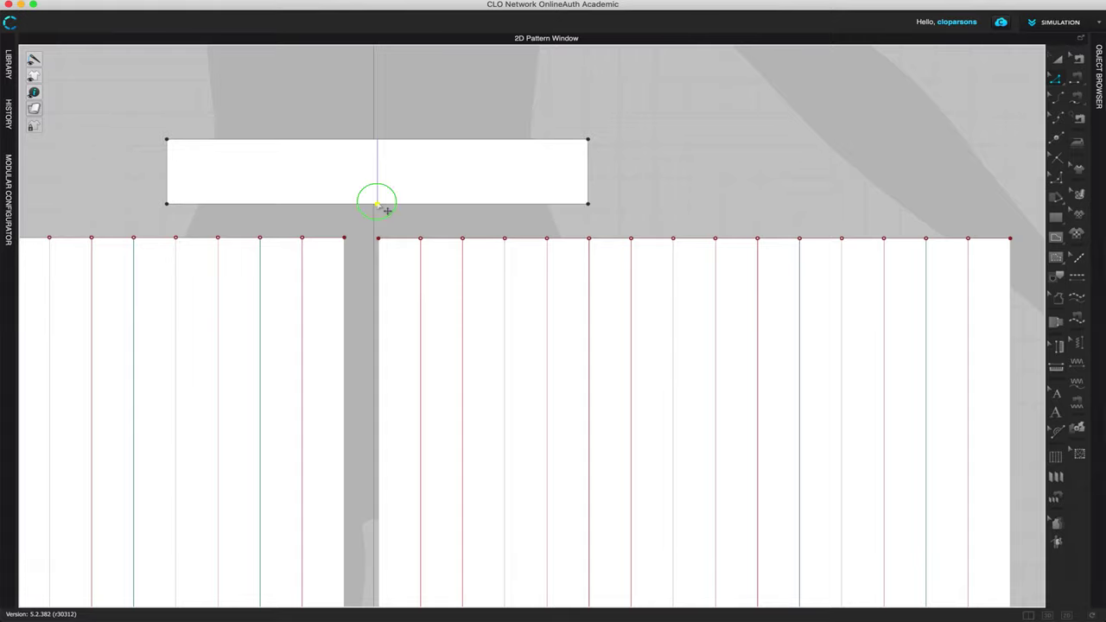
pyautogui.rightClick(387, 210)
pyautogui.click(413, 210)
pyautogui.moveTo(491, 171); pyautogui.dragTo(488, 184)
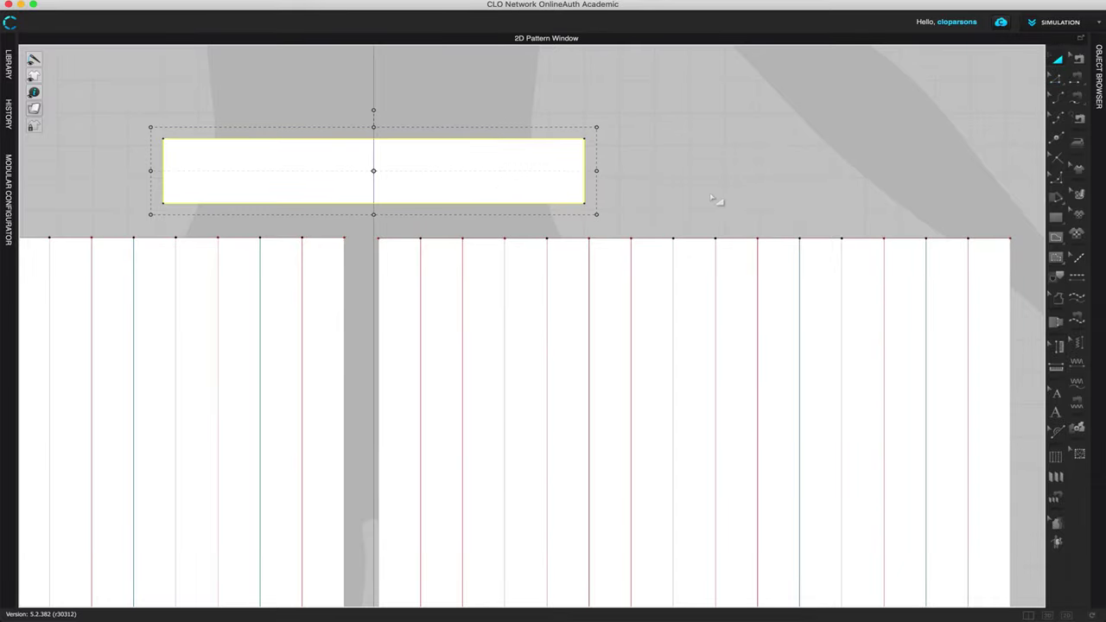
# Step: Sew the two pleated skirt panels together along their facing inner edges with segment sewing
pyautogui.moveTo(713, 200); pyautogui.dragTo(772, 67, button='right')
pyautogui.scroll(-3, 703, 250)
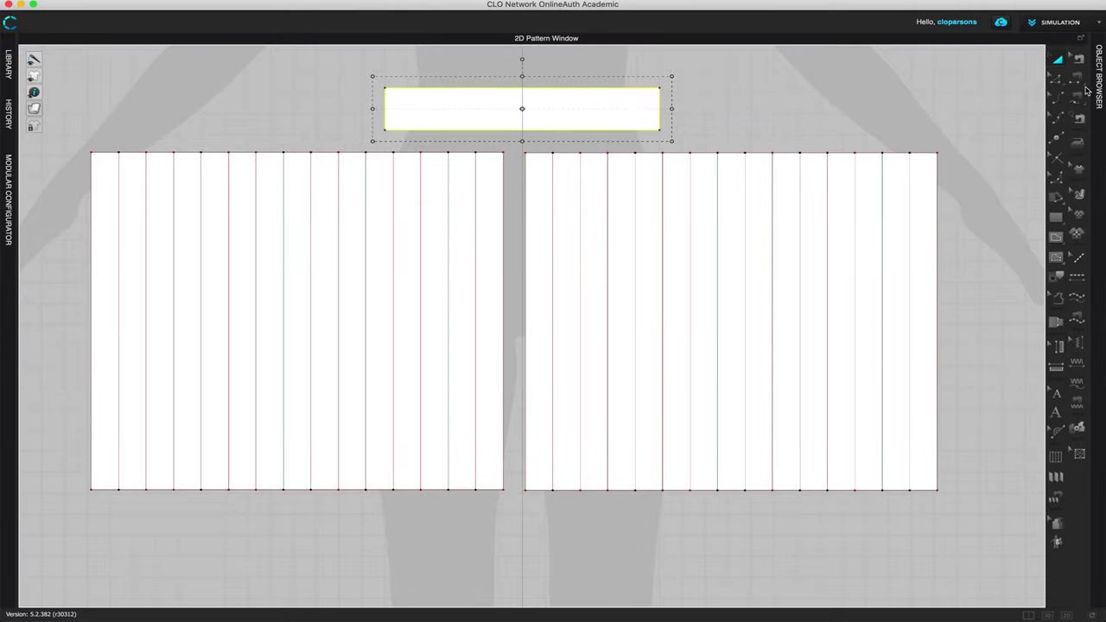
pyautogui.click(1056, 78)
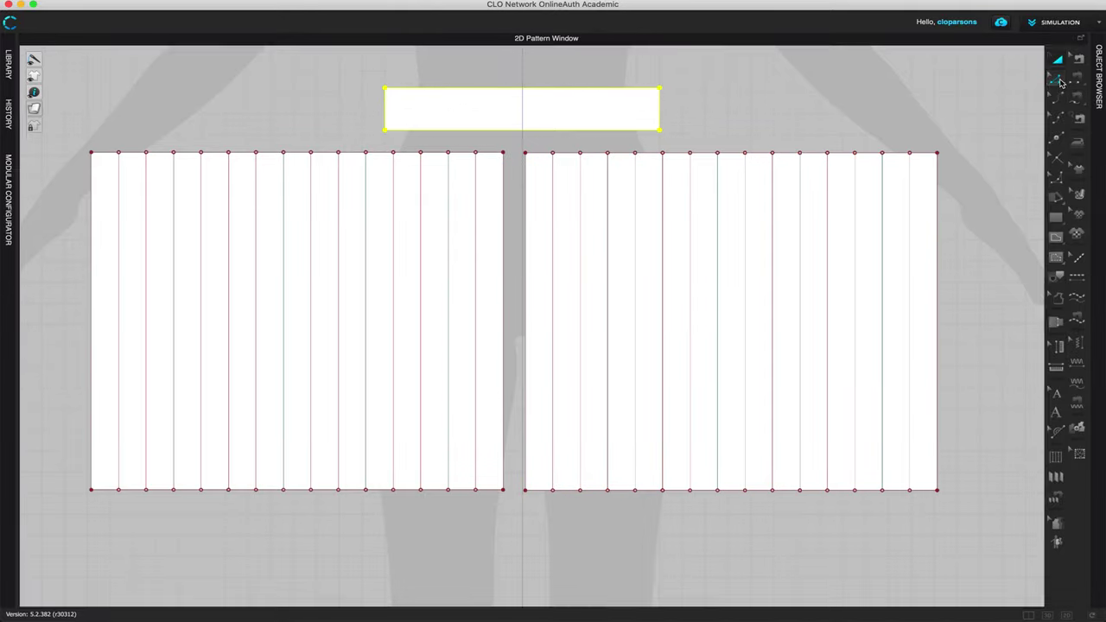
pyautogui.click(505, 274)
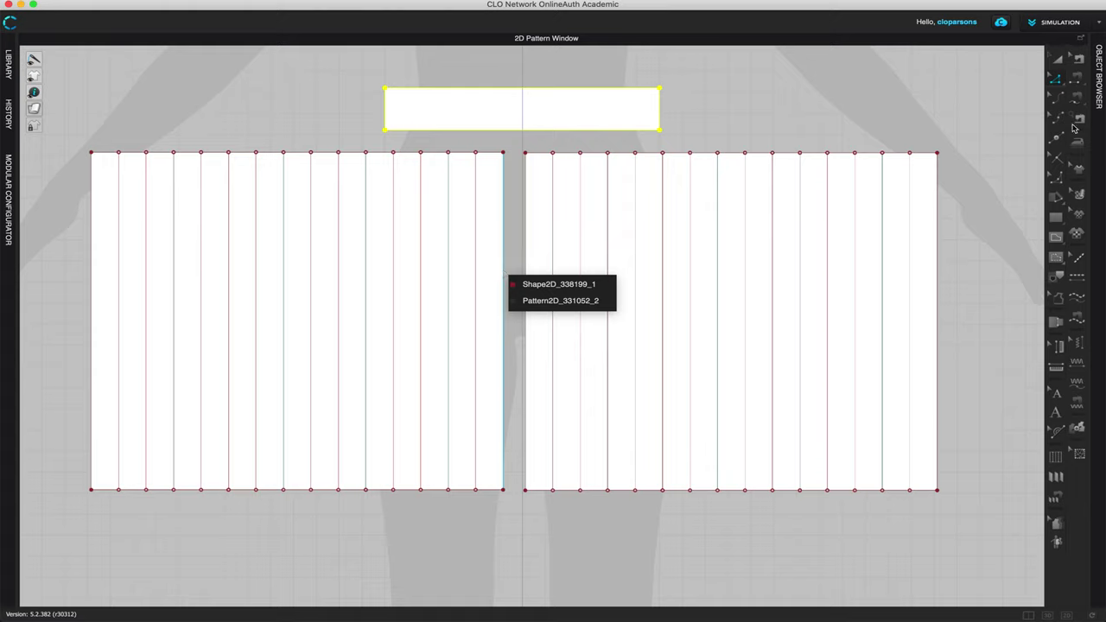
pyautogui.click(1079, 81)
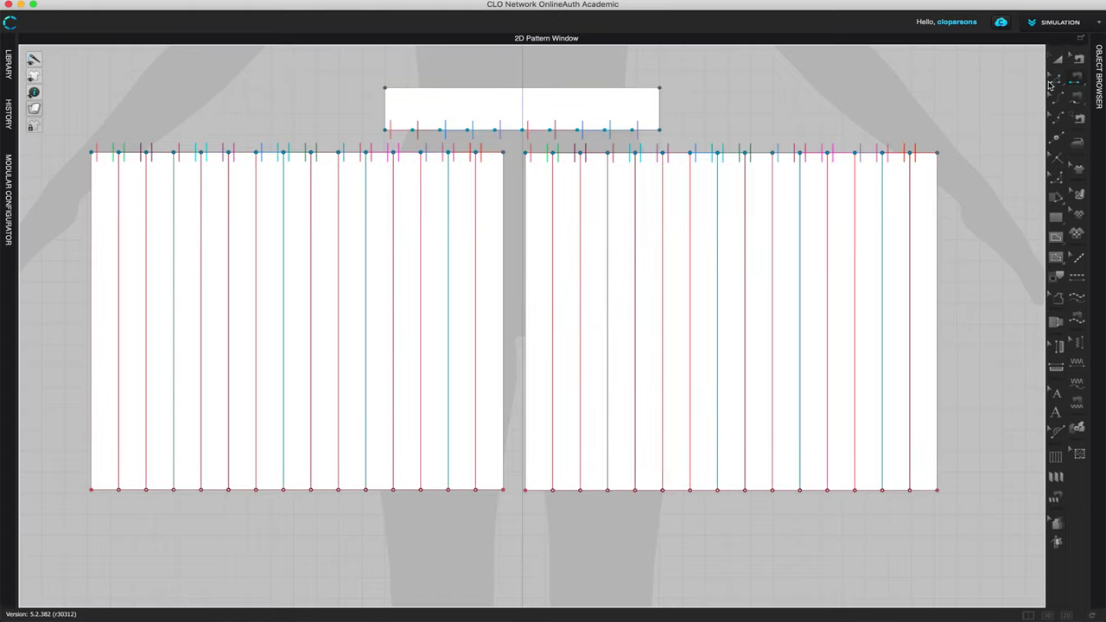
pyautogui.click(510, 227)
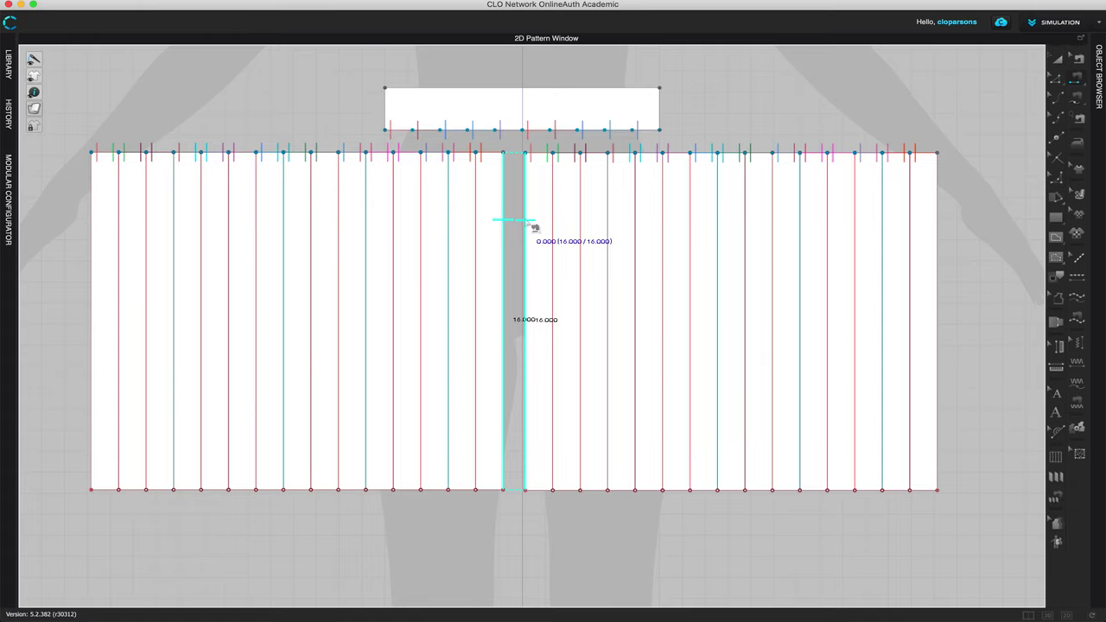
pyautogui.click(535, 227)
pyautogui.click(937, 423)
# Step: Try simulating the joined skirt in 3D, and unfreeze the waistband
pyautogui.click(1048, 614)
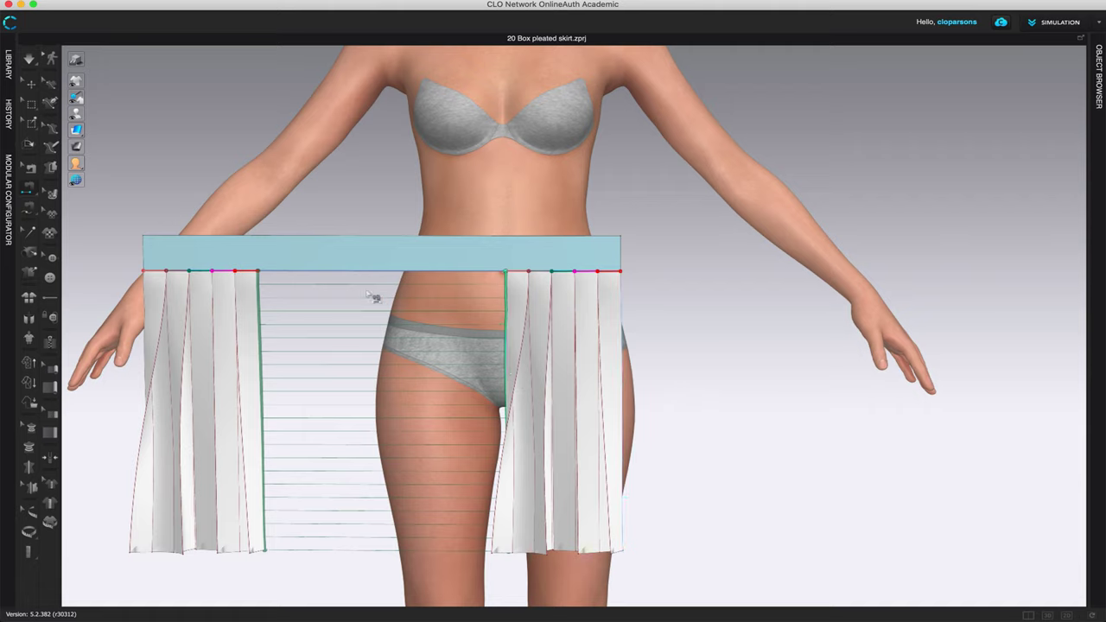
pyautogui.press('space')
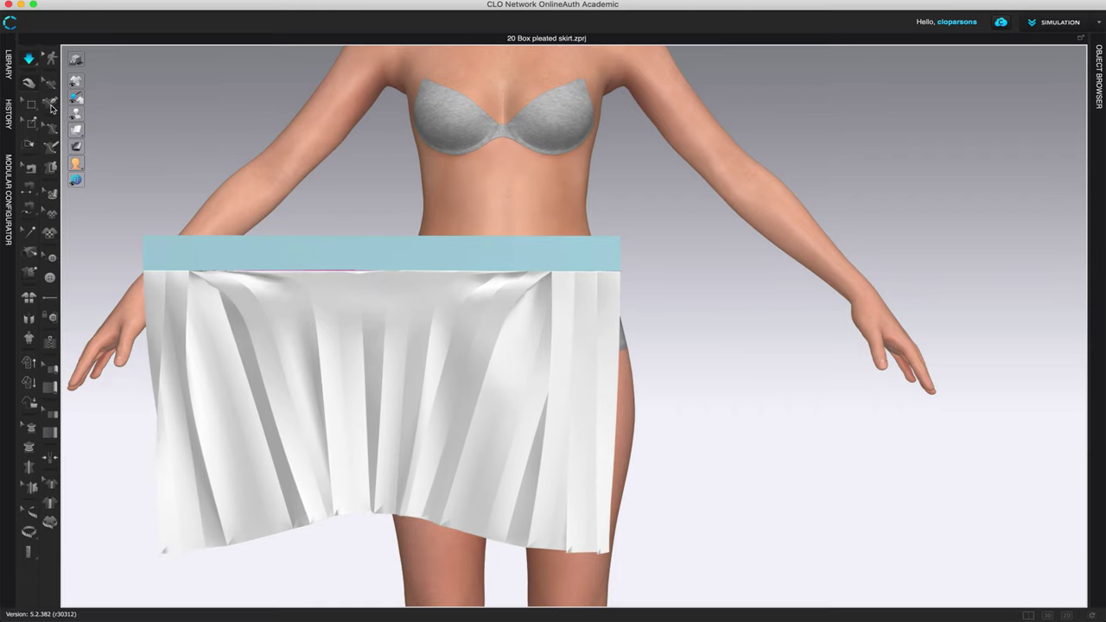
pyautogui.press('w')
pyautogui.rightClick(342, 251)
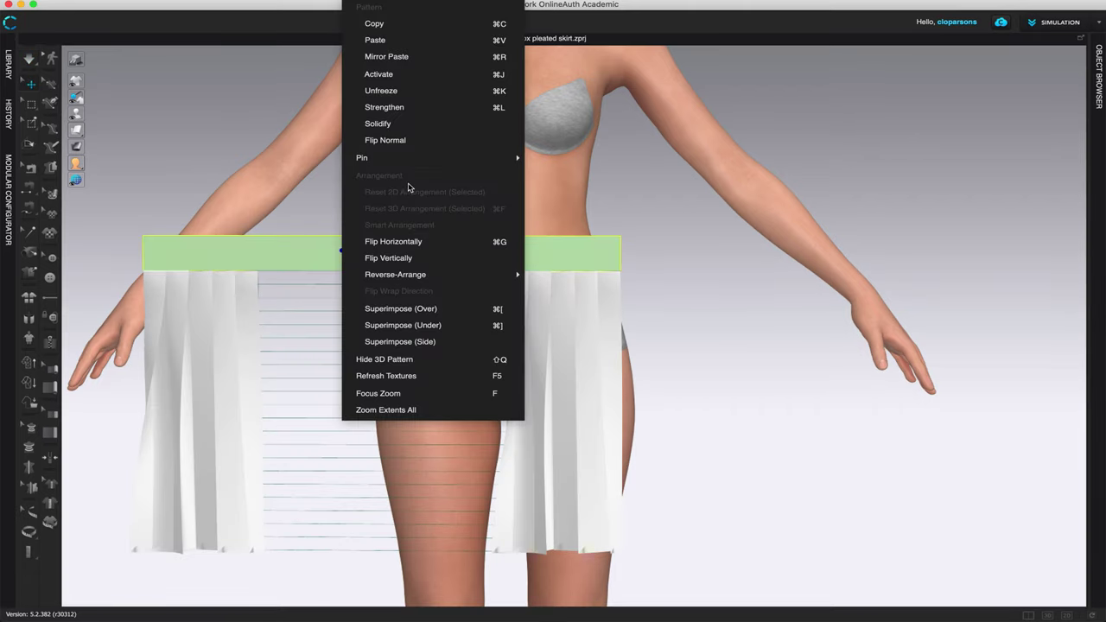
pyautogui.click(420, 90)
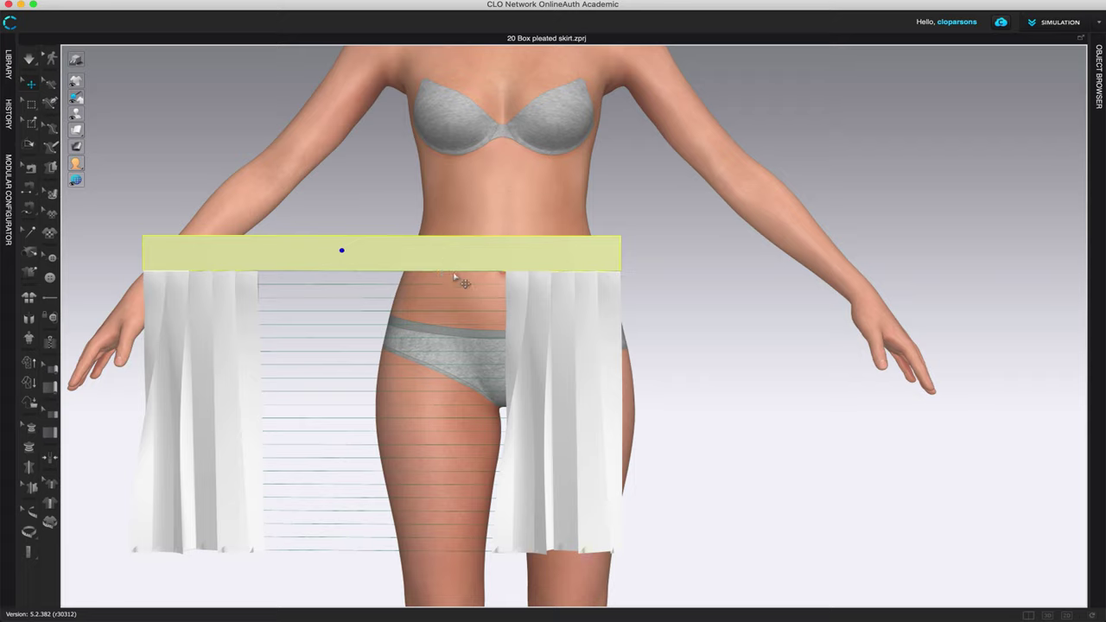
# Step: Pin the waistband near the avatar's left hip, and pull its free part across to the right hip while simulating
pyautogui.click(593, 254)
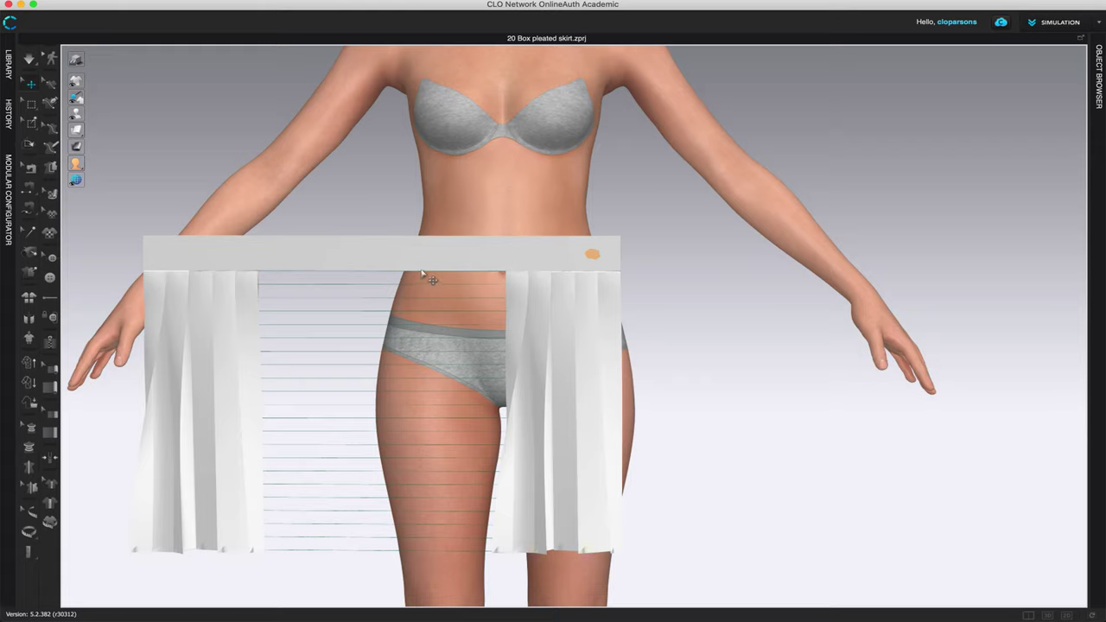
pyautogui.click(29, 59)
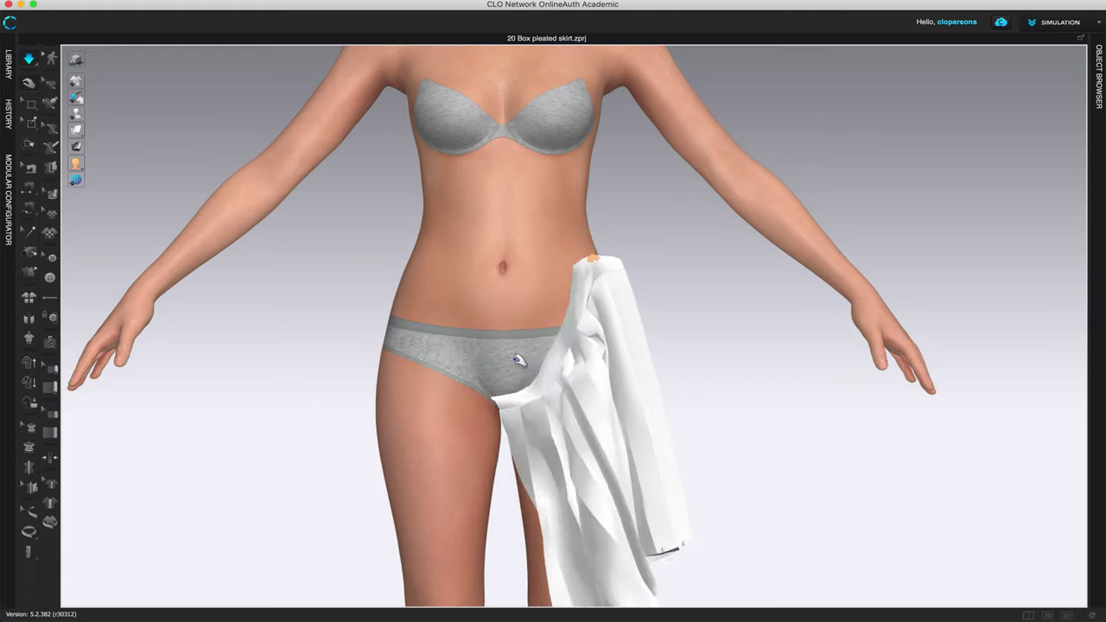
pyautogui.moveTo(543, 392); pyautogui.dragTo(435, 266)
pyautogui.press('w')
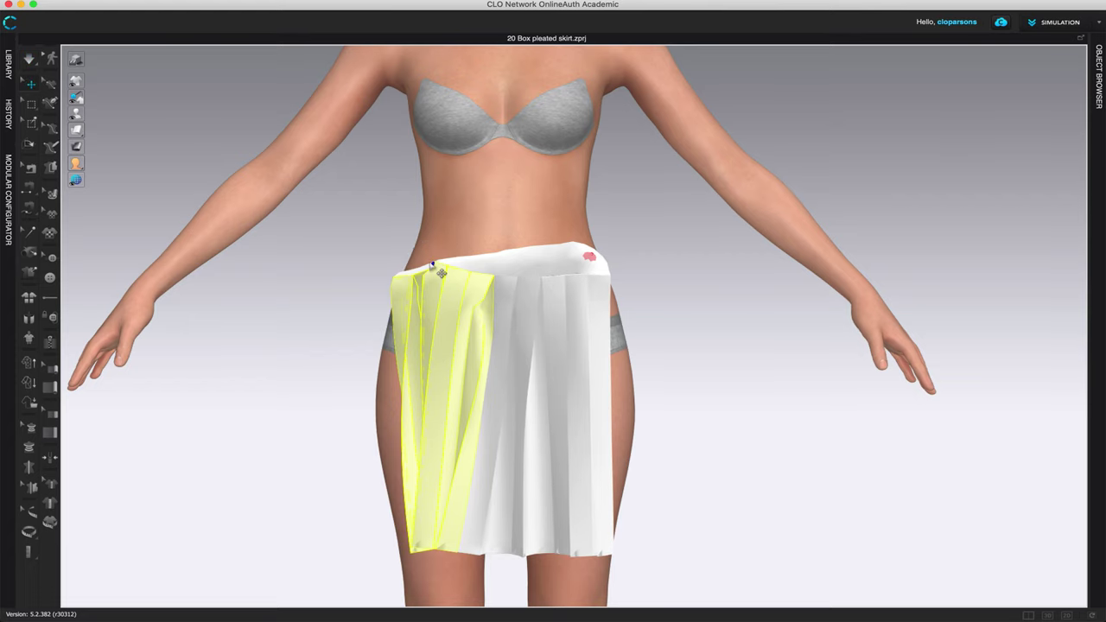
pyautogui.moveTo(390, 349); pyautogui.dragTo(443, 415, button='right')
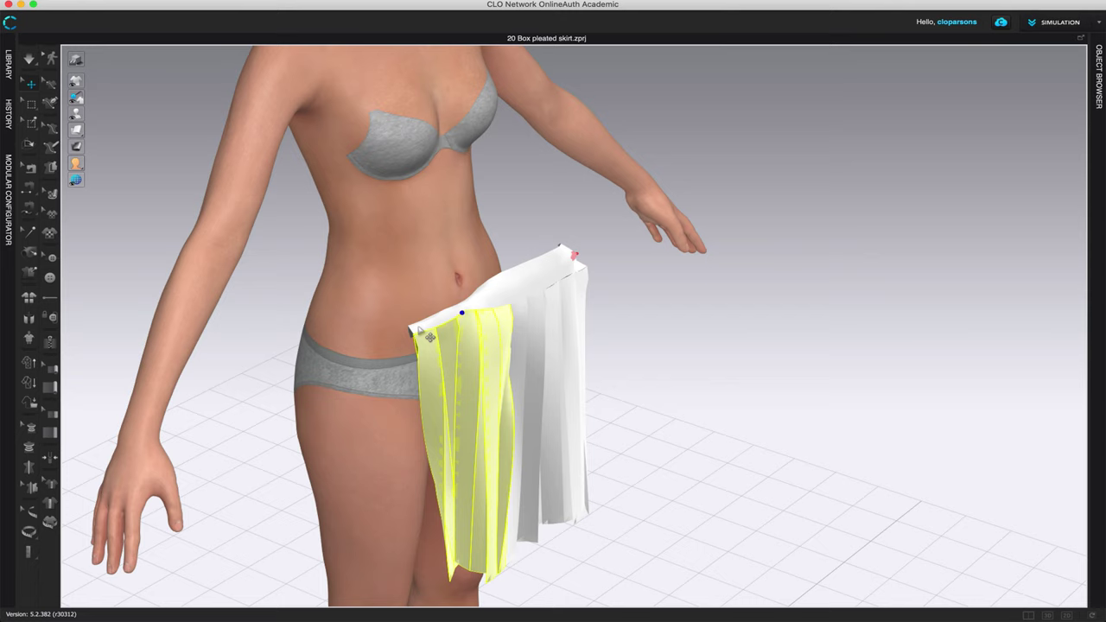
pyautogui.moveTo(475, 326); pyautogui.dragTo(282, 352, button='right')
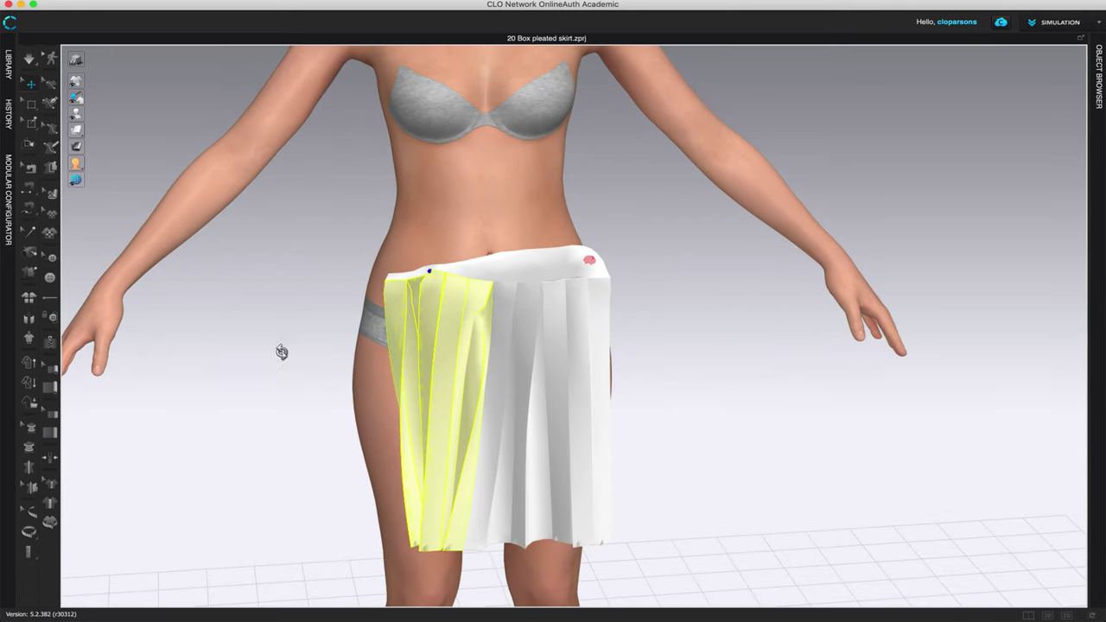
# Step: Pin the waistband at its middle, pull its loose end up over the avatar's right hip during simulation, and pin it there
pyautogui.click(488, 271)
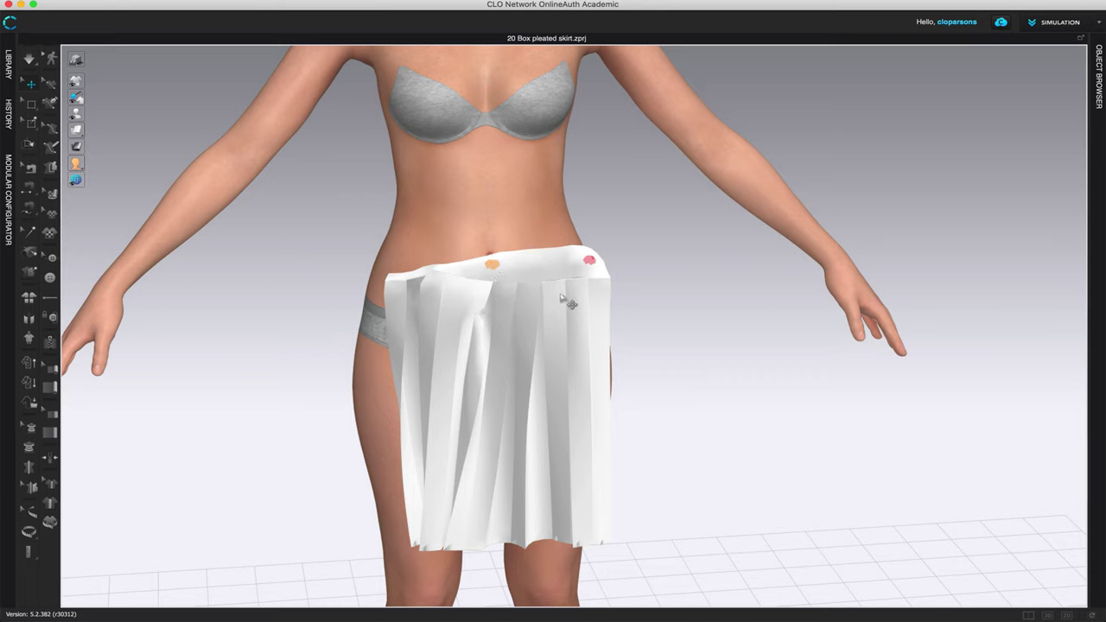
pyautogui.press('space')
pyautogui.moveTo(408, 274)
pyautogui.mouseDown()
pyautogui.moveTo(407, 256)
pyautogui.moveTo(398, 262)
pyautogui.mouseUp()
pyautogui.press('space')
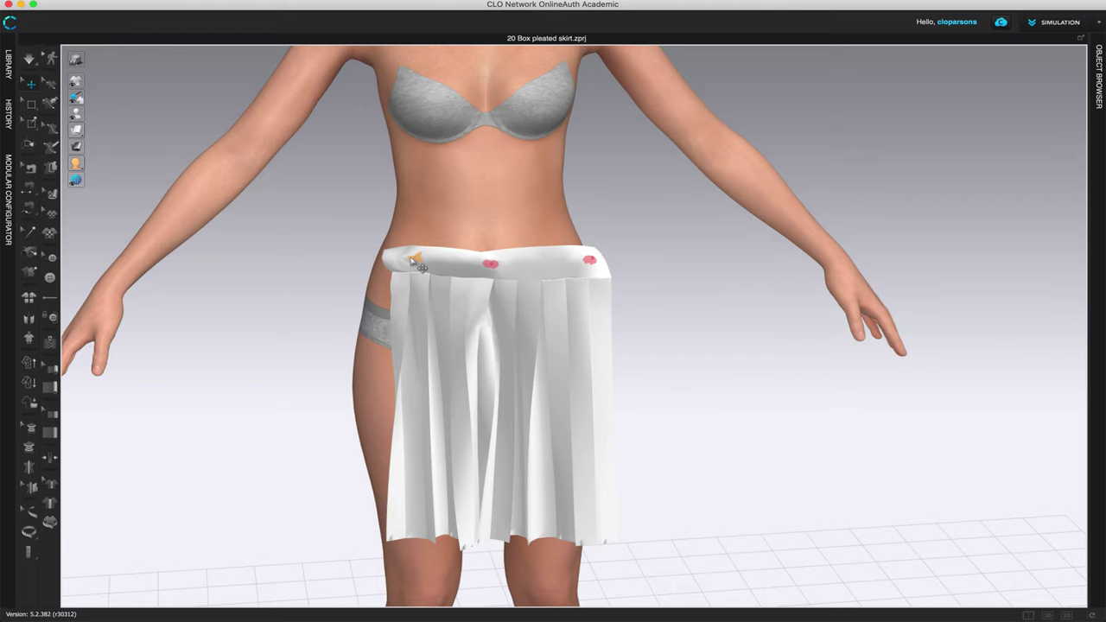
pyautogui.moveTo(750, 362); pyautogui.dragTo(694, 321, button='right')
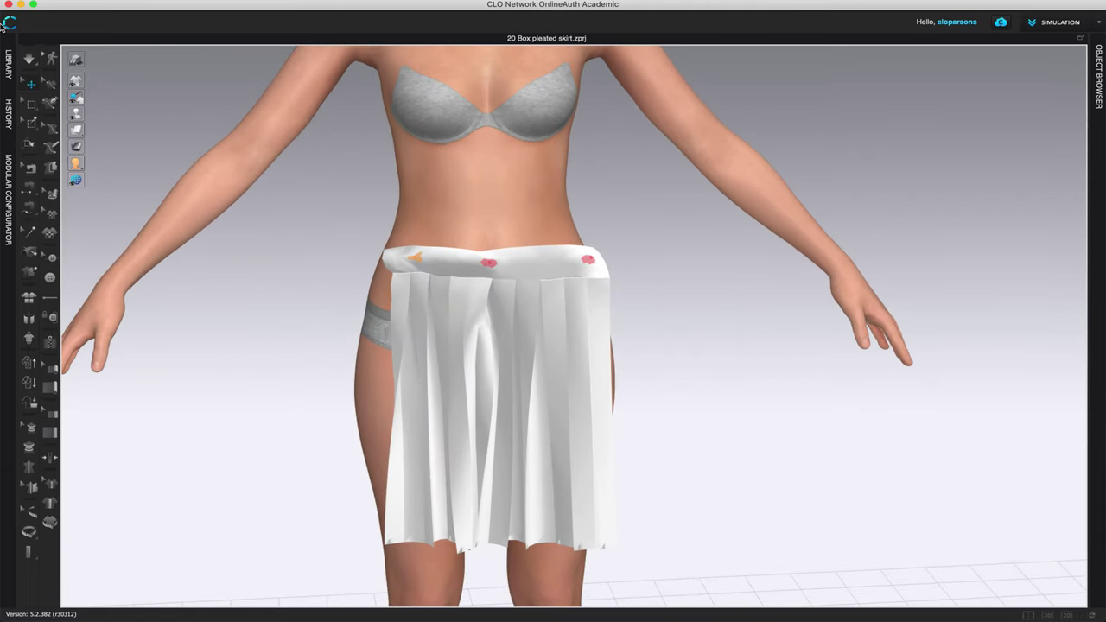
# Step: Simulate the pinned skirt and pull the hems of both panels to loosen and settle the pleats
pyautogui.click(29, 58)
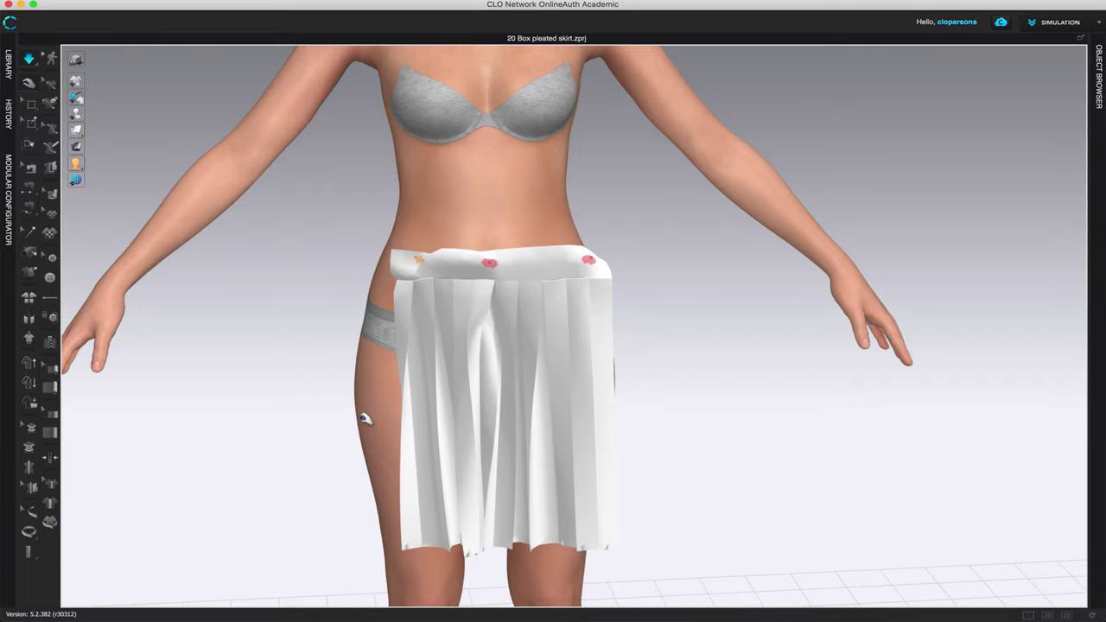
pyautogui.moveTo(430, 530); pyautogui.dragTo(276, 493)
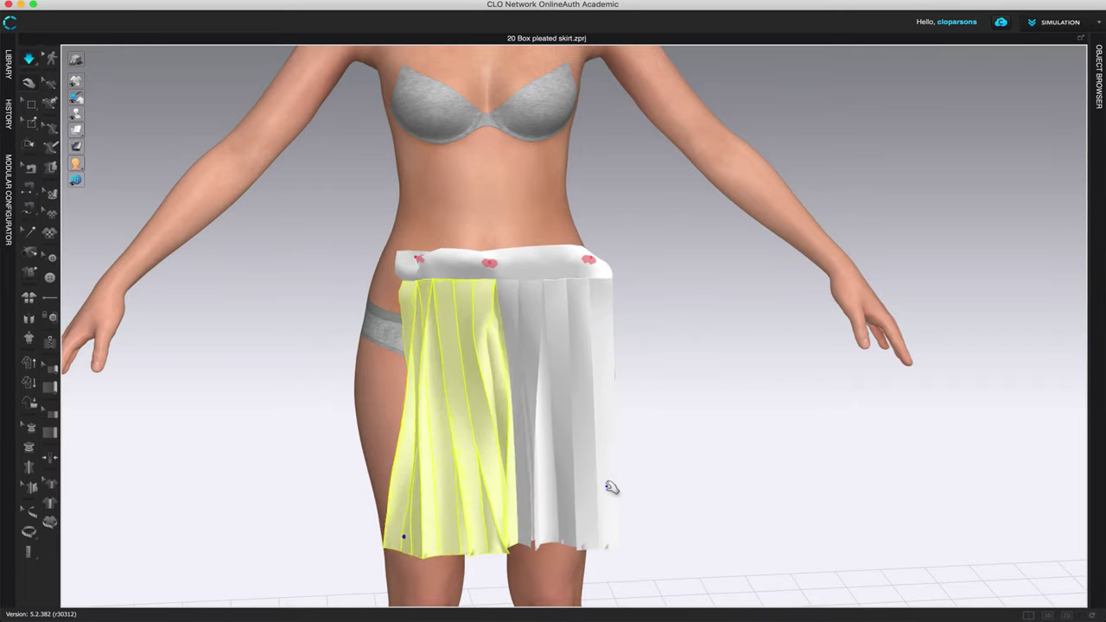
pyautogui.moveTo(590, 495); pyautogui.dragTo(547, 493)
pyautogui.click(457, 489)
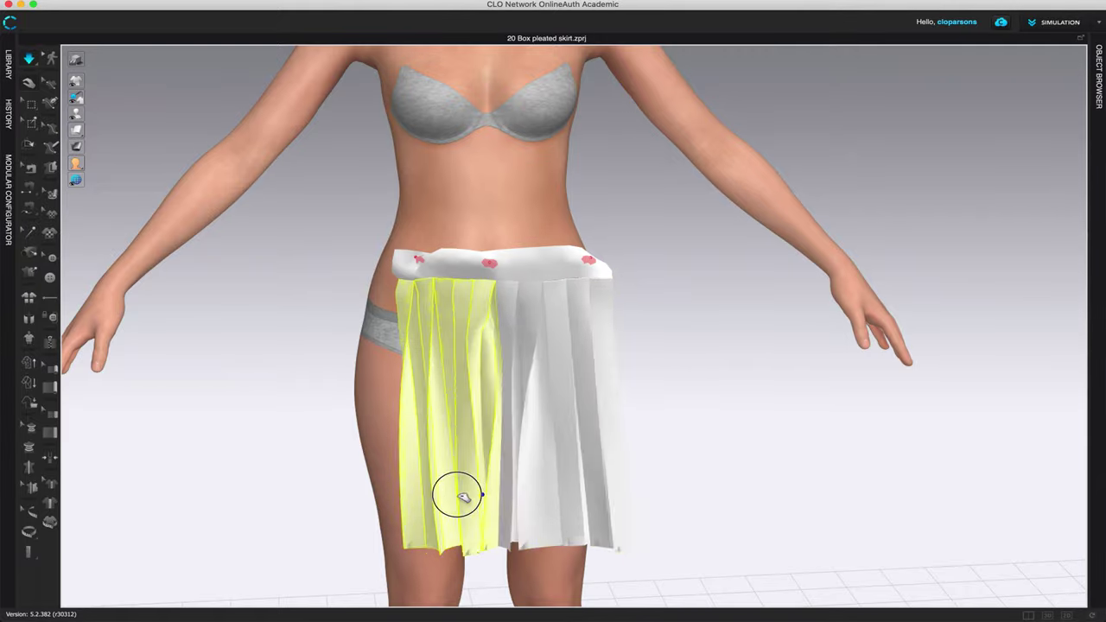
pyautogui.moveTo(704, 493)
pyautogui.mouseDown(button='right')
pyautogui.moveTo(626, 514)
pyautogui.moveTo(714, 493)
pyautogui.moveTo(621, 503)
pyautogui.moveTo(696, 494)
pyautogui.mouseUp(button='right')
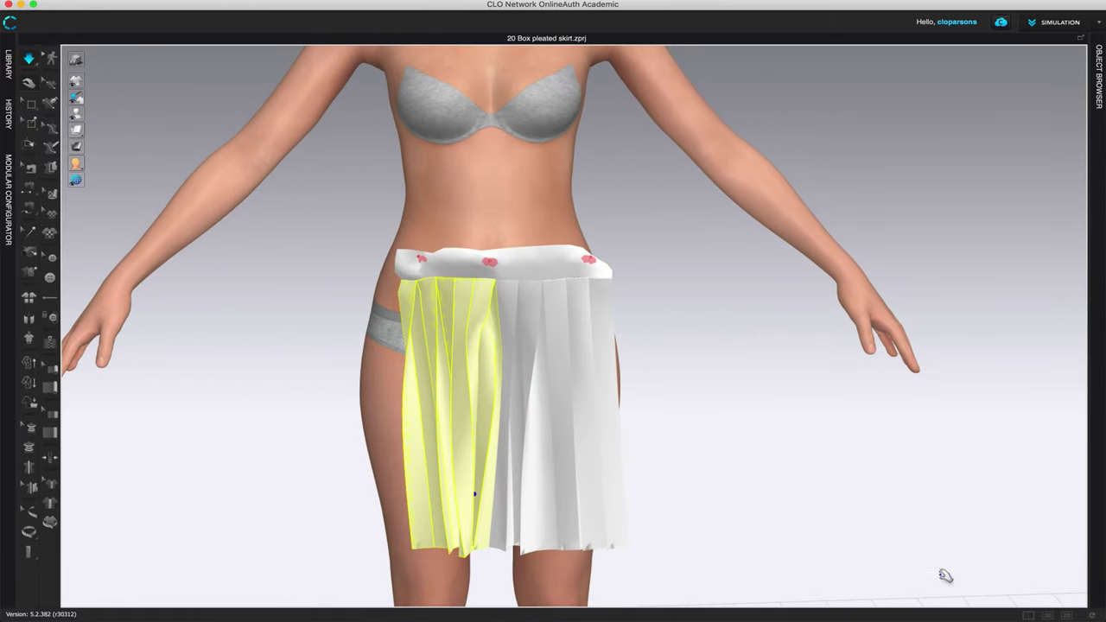
# Step: Copy the waistband and both skirt panels in the 2D pattern, and paste them right of the originals at the same level
pyautogui.click(1068, 616)
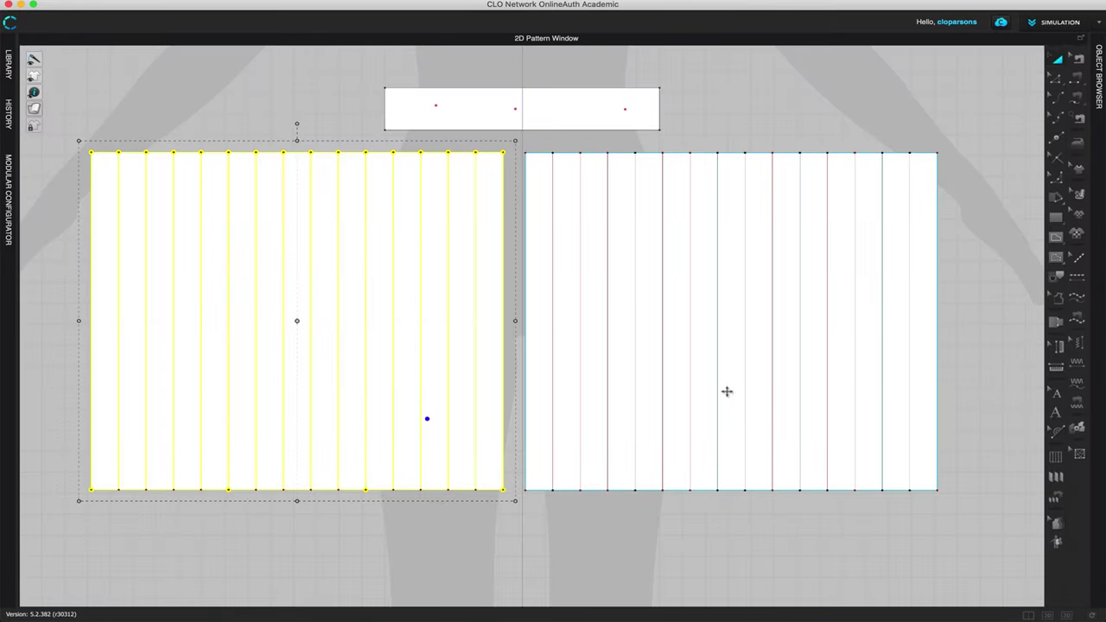
pyautogui.scroll(-5, 778, 439)
pyautogui.moveTo(887, 415); pyautogui.dragTo(622, 393, button='right')
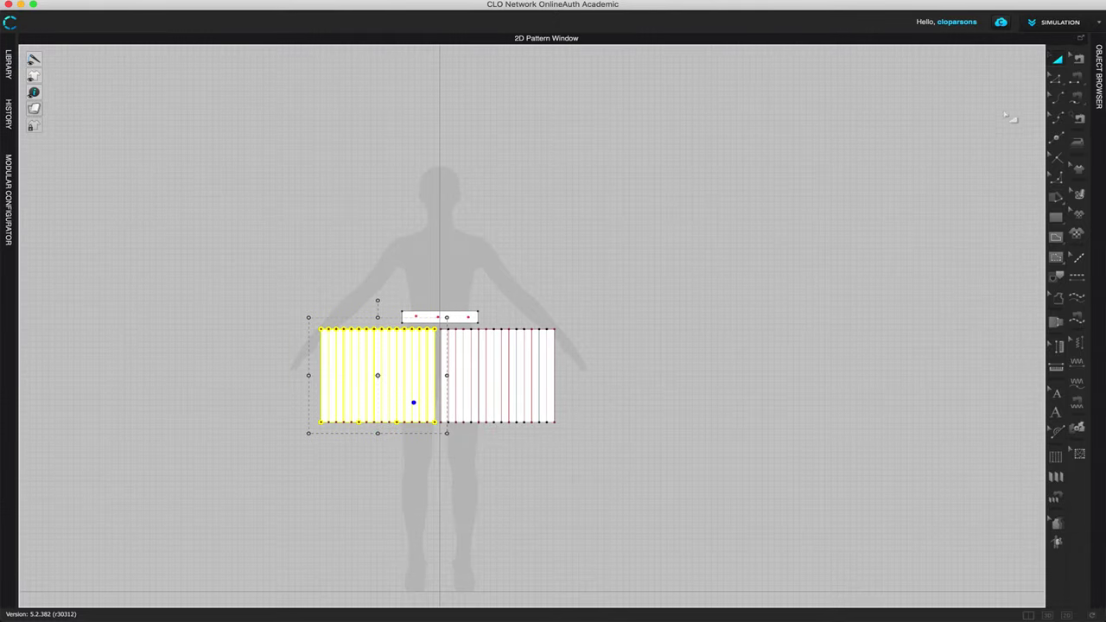
pyautogui.click(1057, 59)
pyautogui.moveTo(235, 272); pyautogui.dragTo(609, 465)
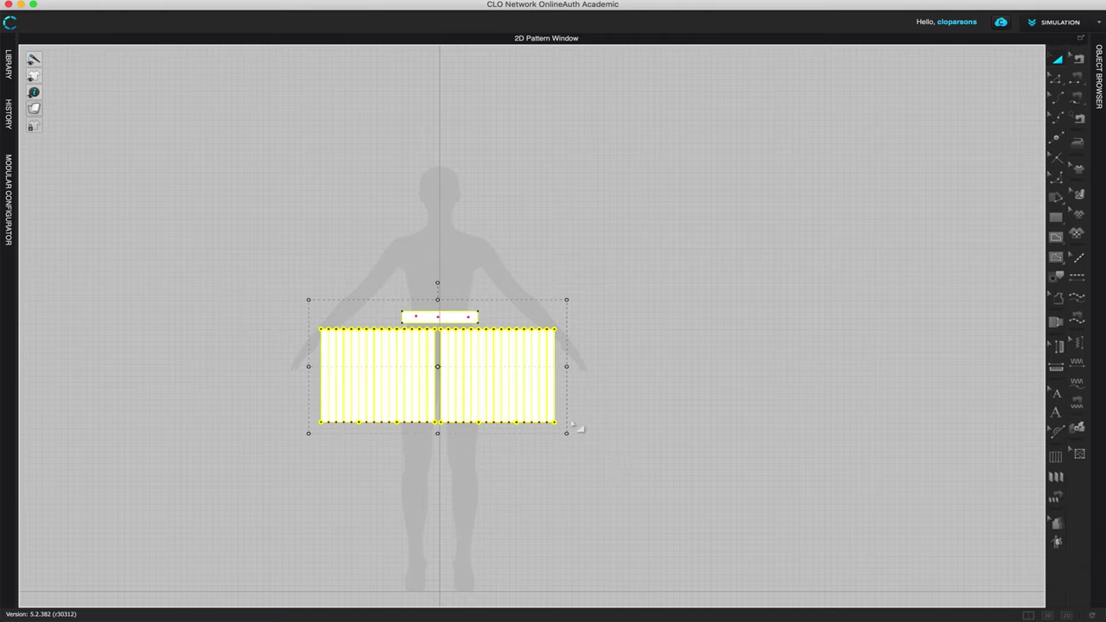
pyautogui.press('super+c')
pyautogui.press('super+v')
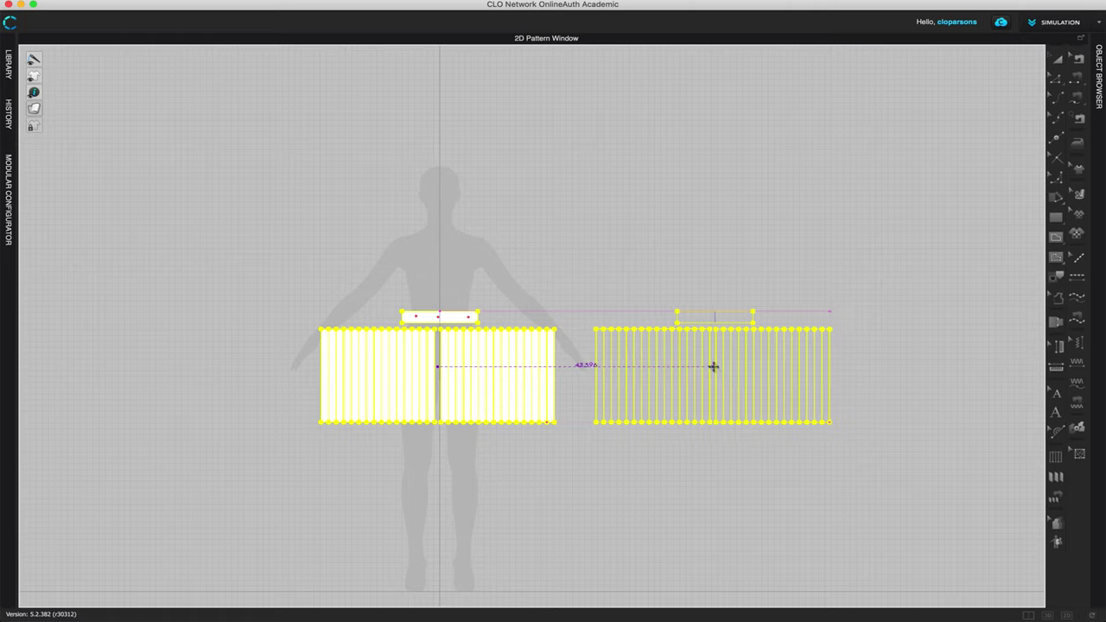
pyautogui.click(718, 374)
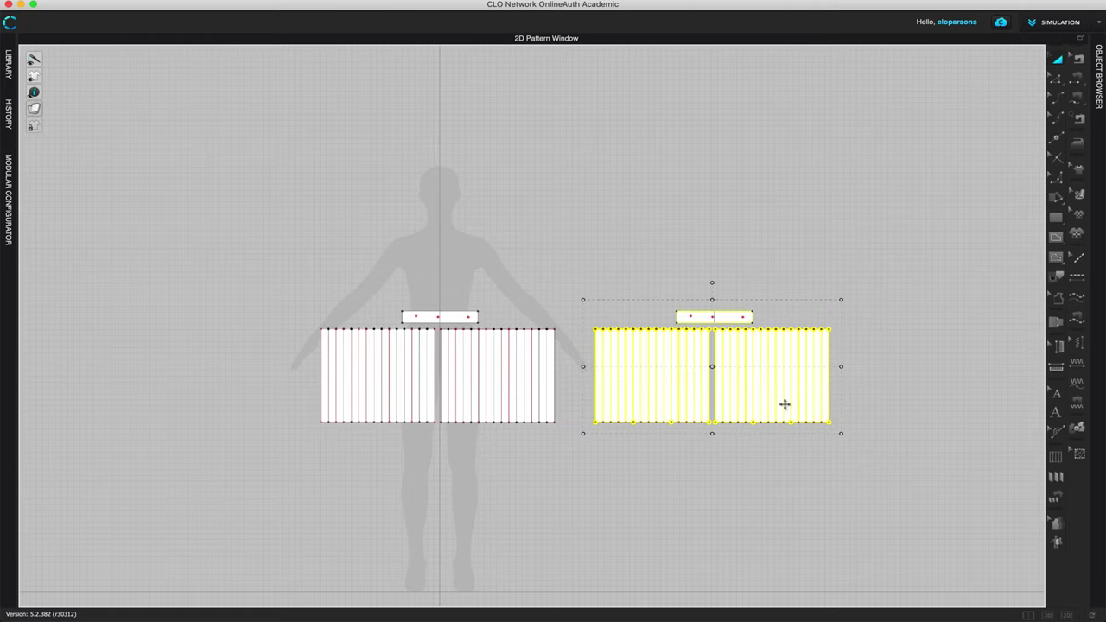
# Step: Move the duplicated skirt in 3D to behind the avatar's hips, with its waistband at waist height
pyautogui.click(1047, 615)
pyautogui.scroll(-5, 864, 530)
pyautogui.moveTo(864, 530); pyautogui.dragTo(821, 524, button='right')
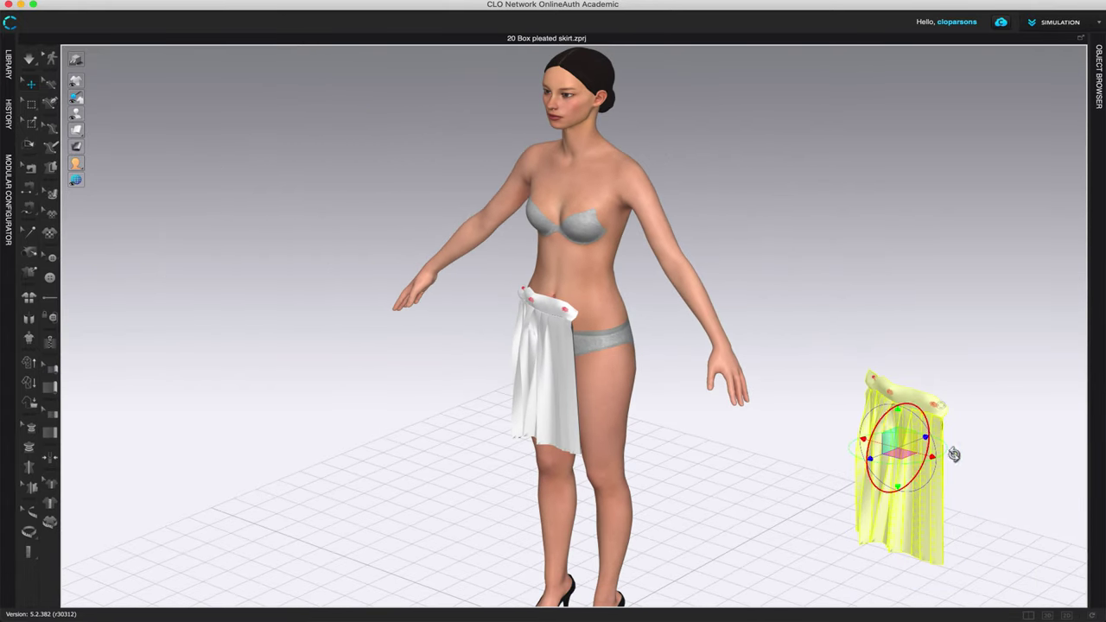
pyautogui.moveTo(1020, 503); pyautogui.dragTo(559, 409, button='right')
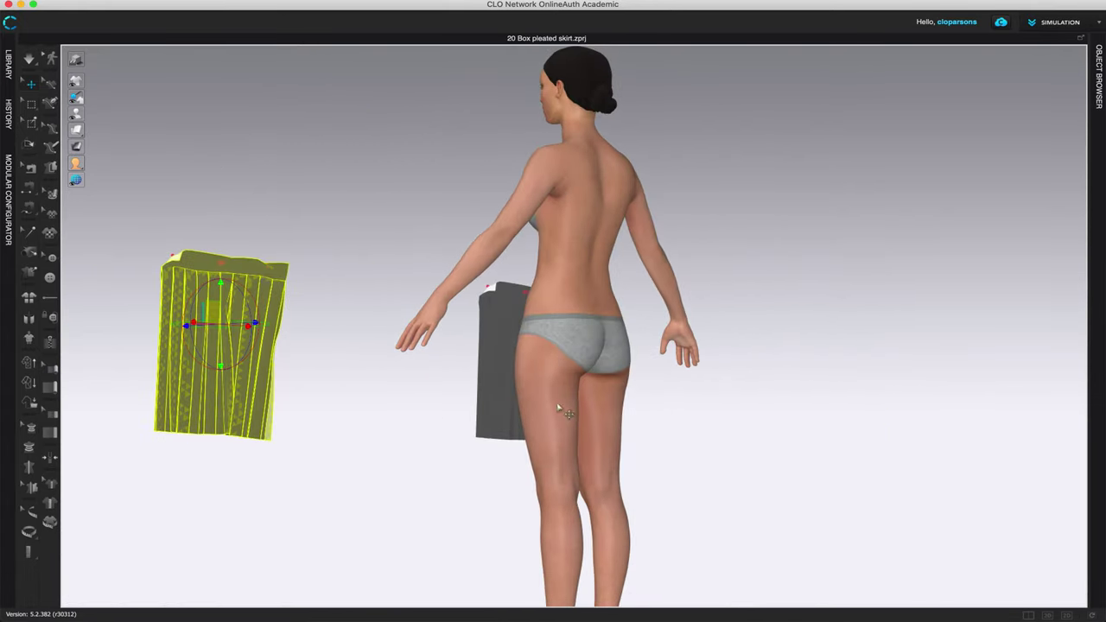
pyautogui.moveTo(237, 266); pyautogui.dragTo(630, 294)
pyautogui.moveTo(852, 395); pyautogui.dragTo(716, 402, button='right')
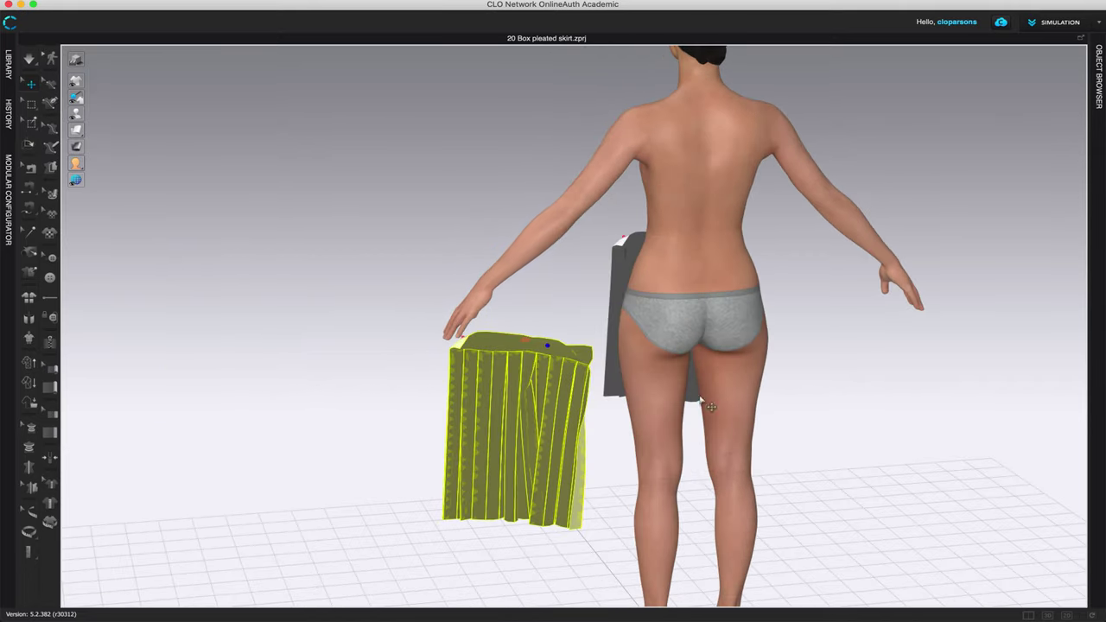
pyautogui.moveTo(529, 355); pyautogui.dragTo(695, 262)
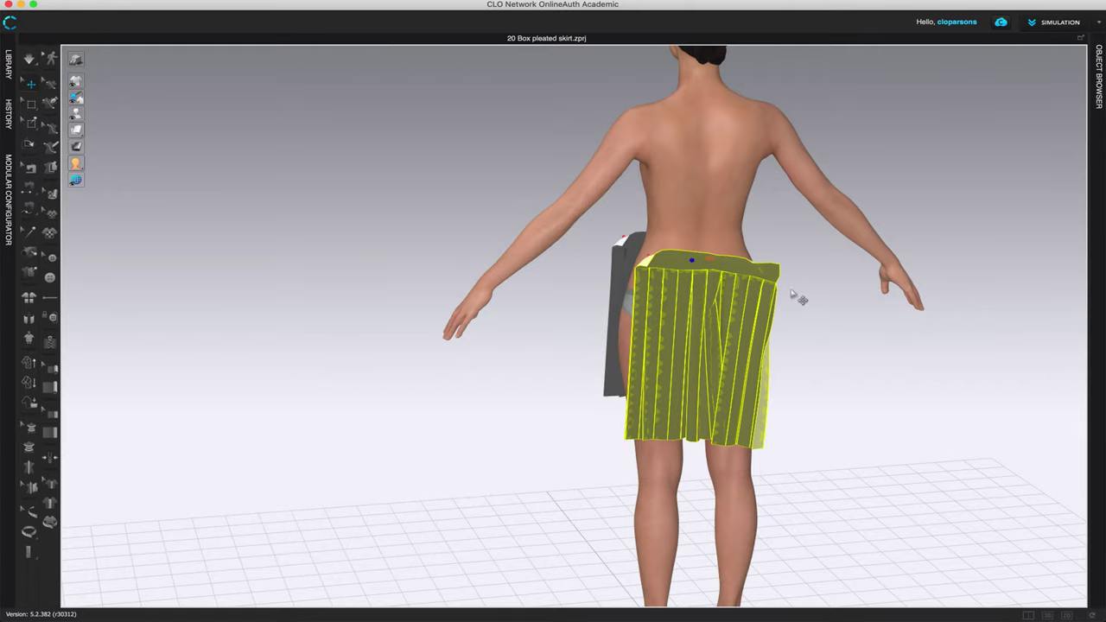
# Step: Delete all pins from the front and duplicated skirt pieces
pyautogui.rightClick(712, 262)
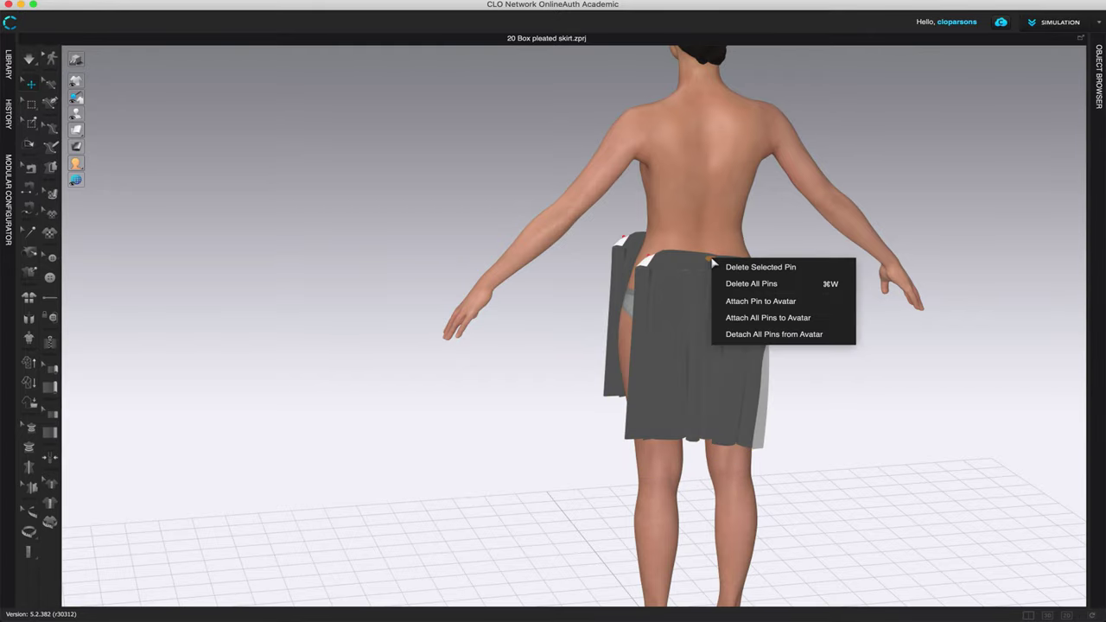
pyautogui.click(751, 285)
pyautogui.moveTo(558, 449); pyautogui.dragTo(698, 378, button='right')
pyautogui.moveTo(917, 363); pyautogui.dragTo(869, 350, button='right')
pyautogui.rightClick(701, 288)
pyautogui.moveTo(724, 297)
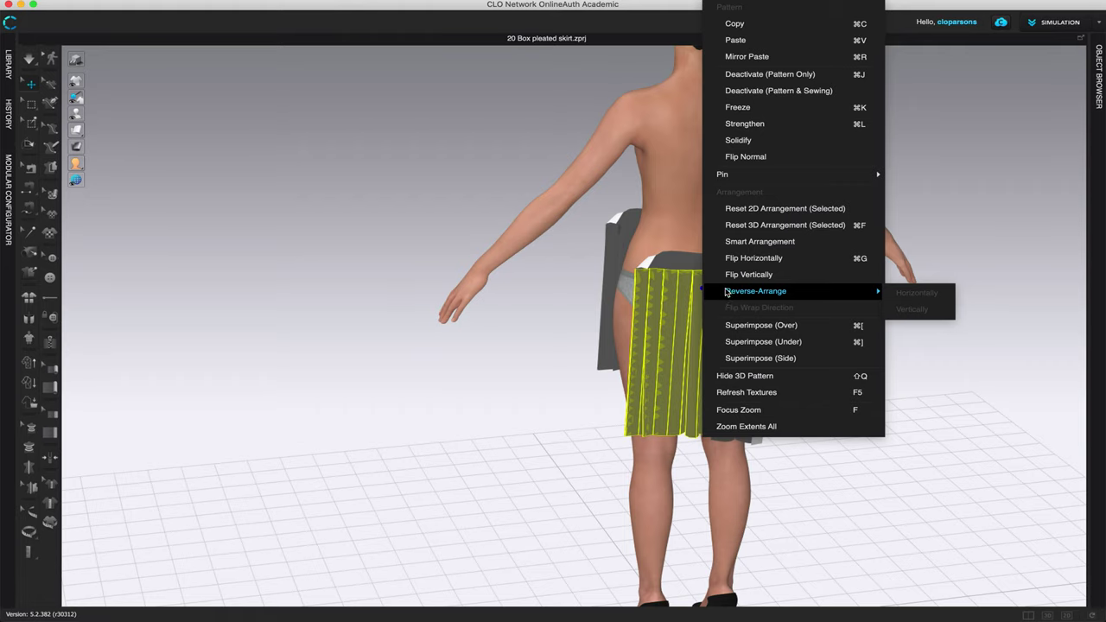
pyautogui.click(761, 261)
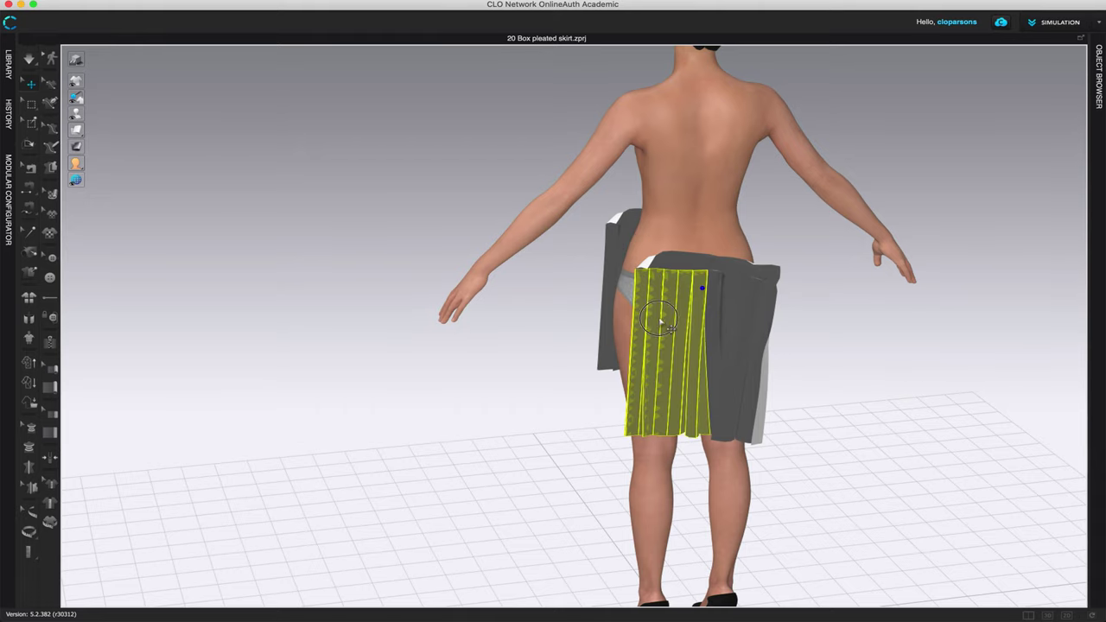
pyautogui.click(749, 392)
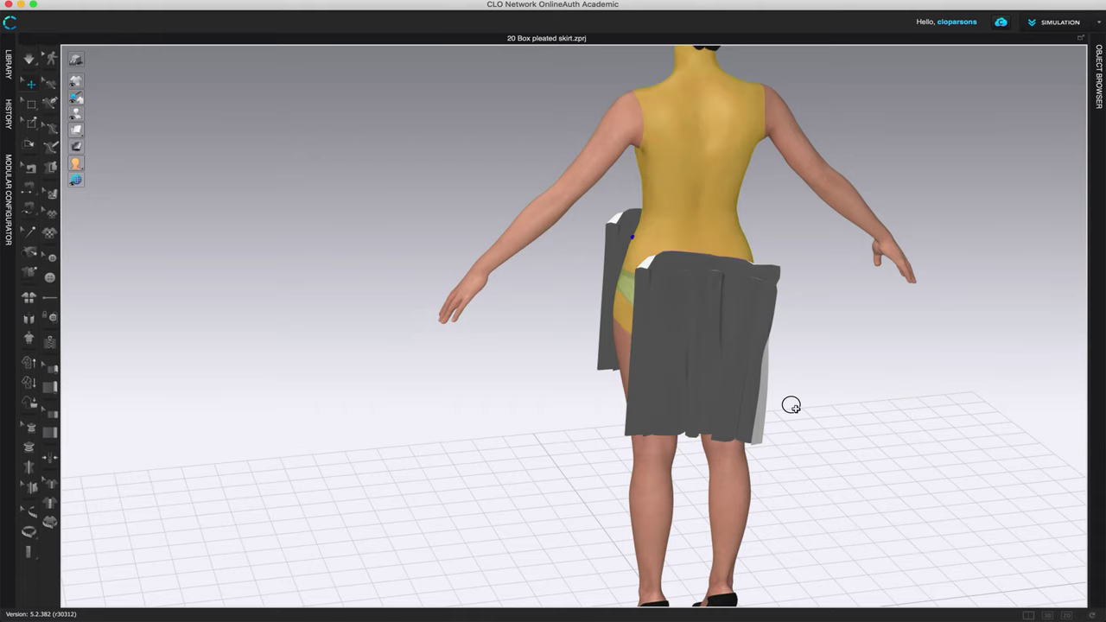
# Step: Select the duplicated waistband and both duplicated skirt panels in the 2D pattern, and flip them horizontally in 3D
pyautogui.click(1067, 615)
pyautogui.moveTo(588, 296); pyautogui.dragTo(913, 483)
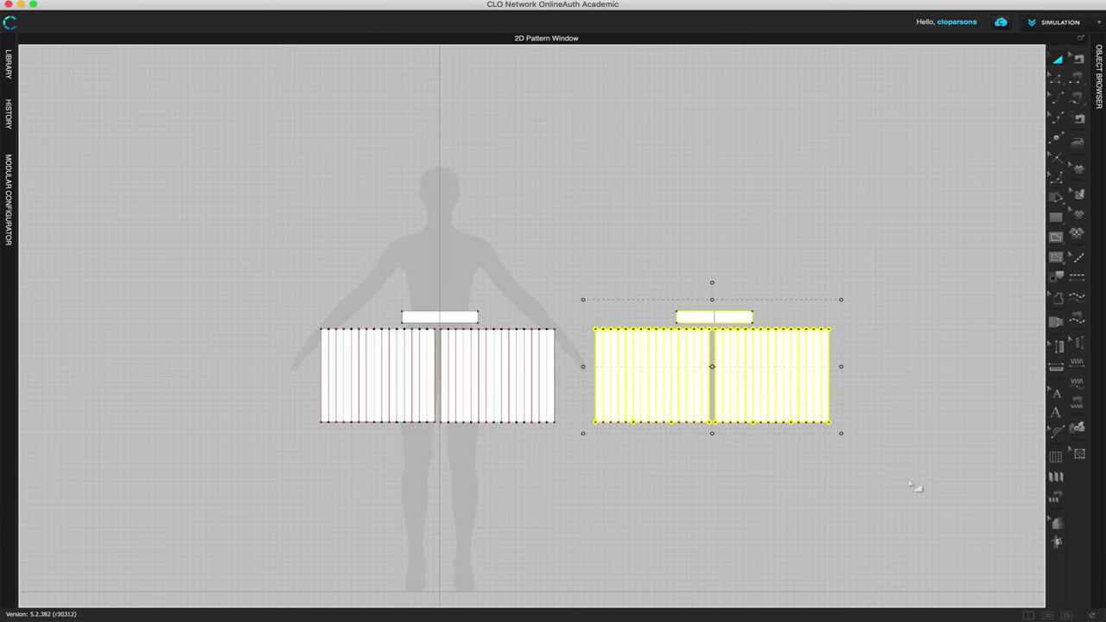
pyautogui.click(1048, 616)
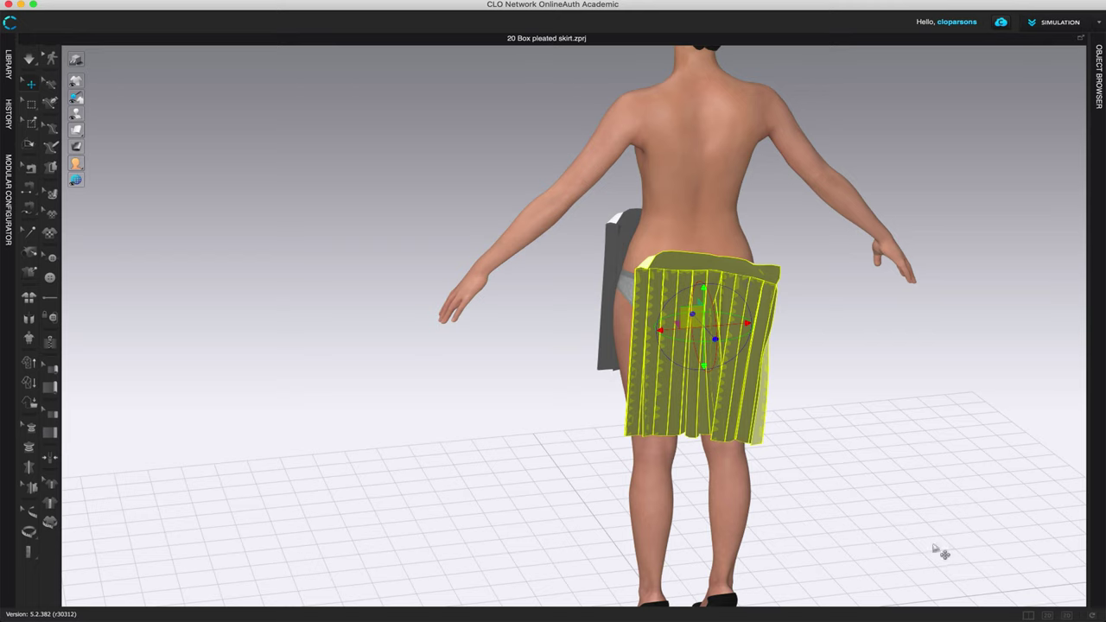
pyautogui.rightClick(699, 254)
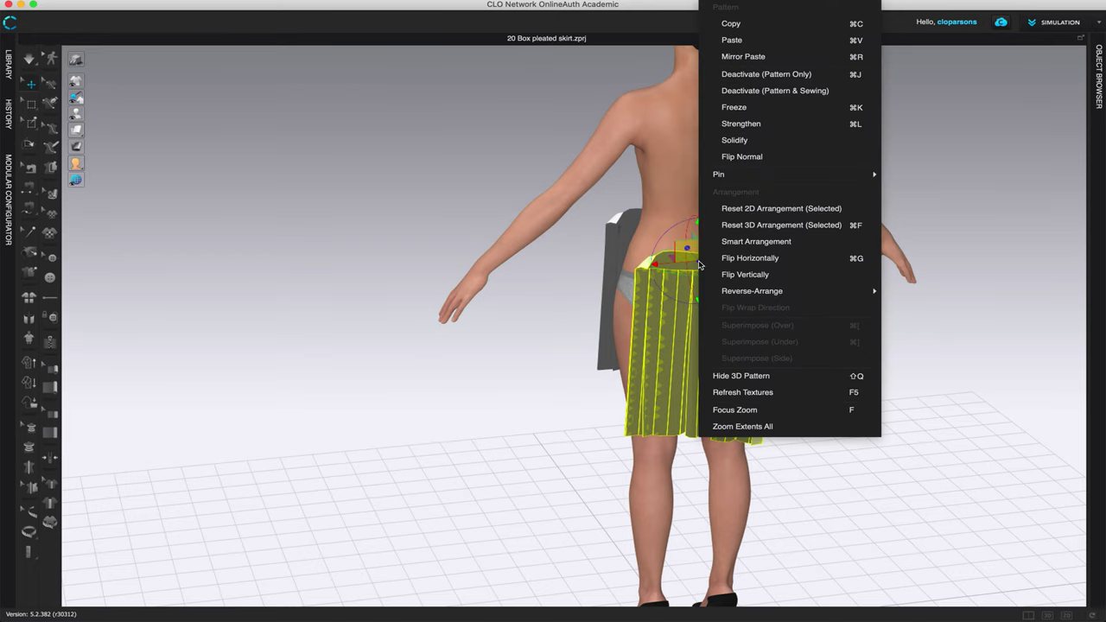
pyautogui.click(735, 258)
# Step: Move the flipped back skirt forward in 3D until it sits close behind the avatar's body
pyautogui.moveTo(869, 458); pyautogui.dragTo(965, 454, button='right')
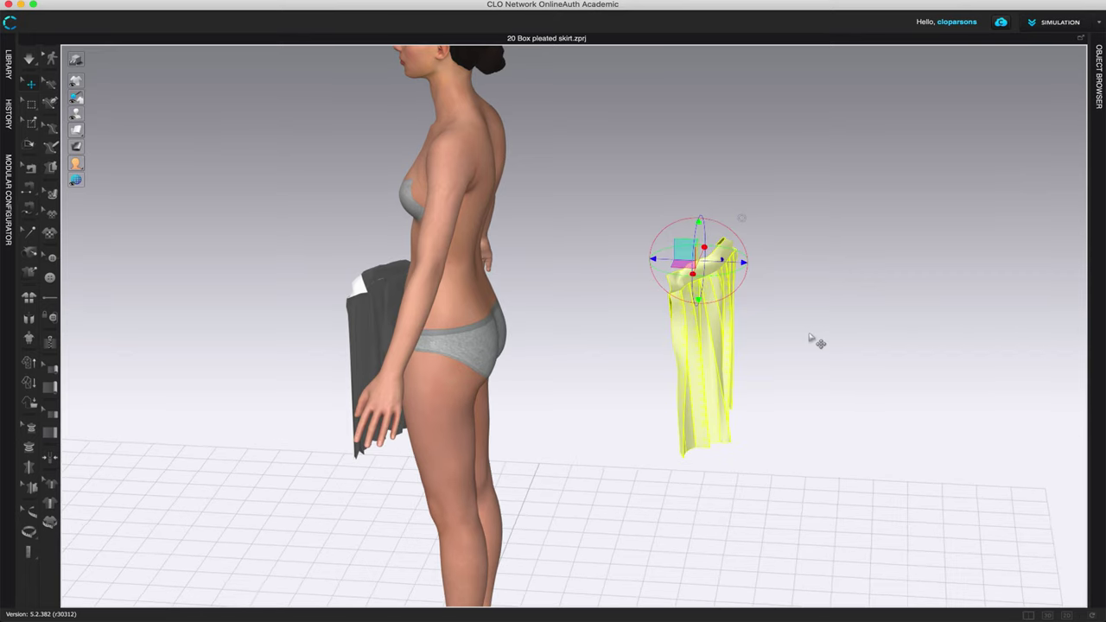
pyautogui.moveTo(737, 261); pyautogui.dragTo(553, 253)
pyautogui.moveTo(730, 400); pyautogui.dragTo(691, 388, button='right')
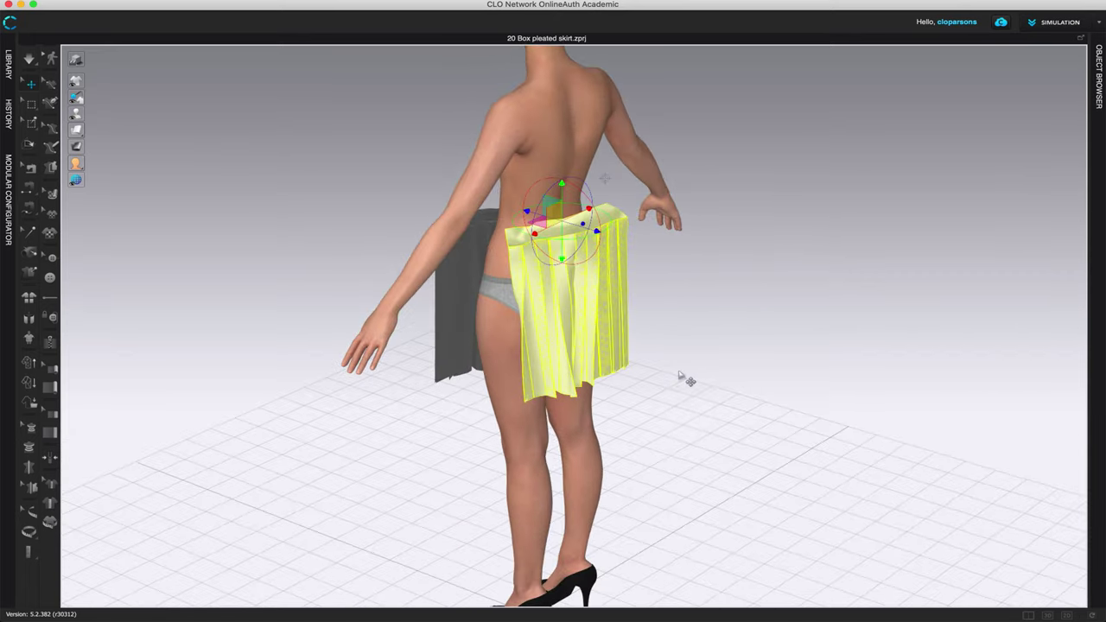
pyautogui.moveTo(562, 194)
pyautogui.mouseDown()
pyautogui.moveTo(562, 228)
pyautogui.moveTo(563, 199)
pyautogui.mouseUp()
pyautogui.moveTo(719, 459); pyautogui.dragTo(782, 459, button='right')
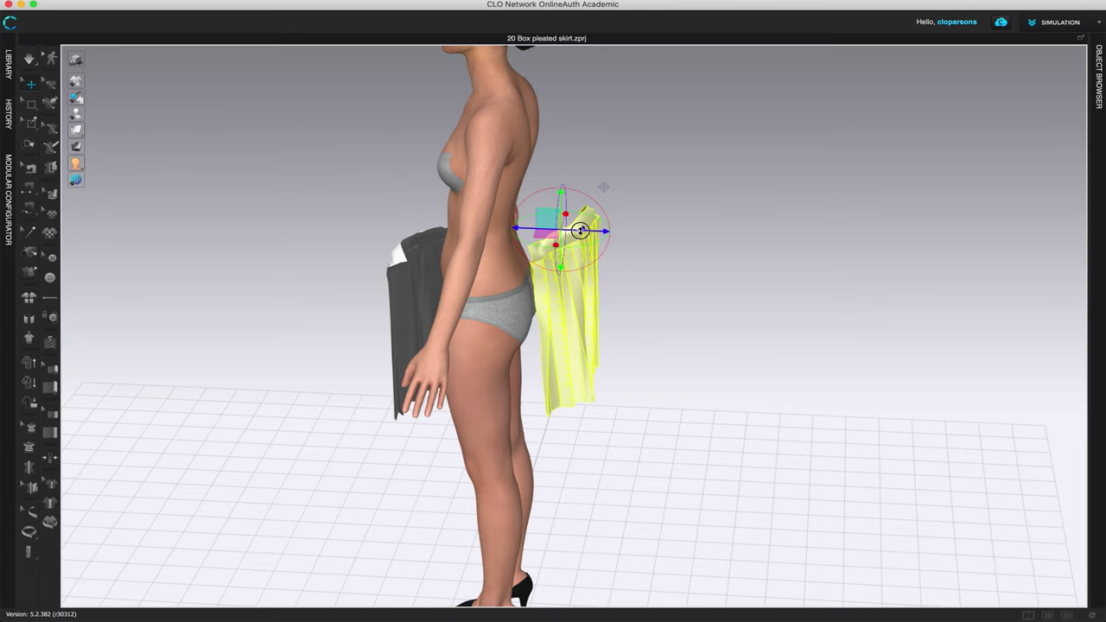
pyautogui.moveTo(579, 230); pyautogui.dragTo(547, 227)
# Step: Centre the back skirt behind the avatar's hips and lower it towards the height of the front skirt
pyautogui.moveTo(745, 363); pyautogui.dragTo(643, 371, button='right')
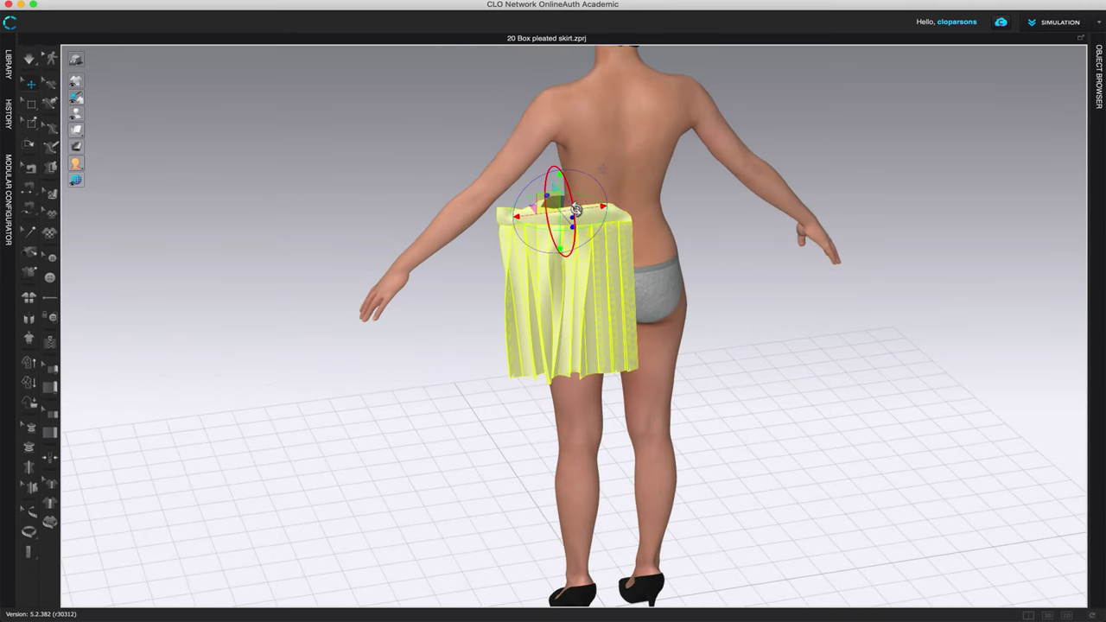
pyautogui.moveTo(575, 209); pyautogui.dragTo(629, 194)
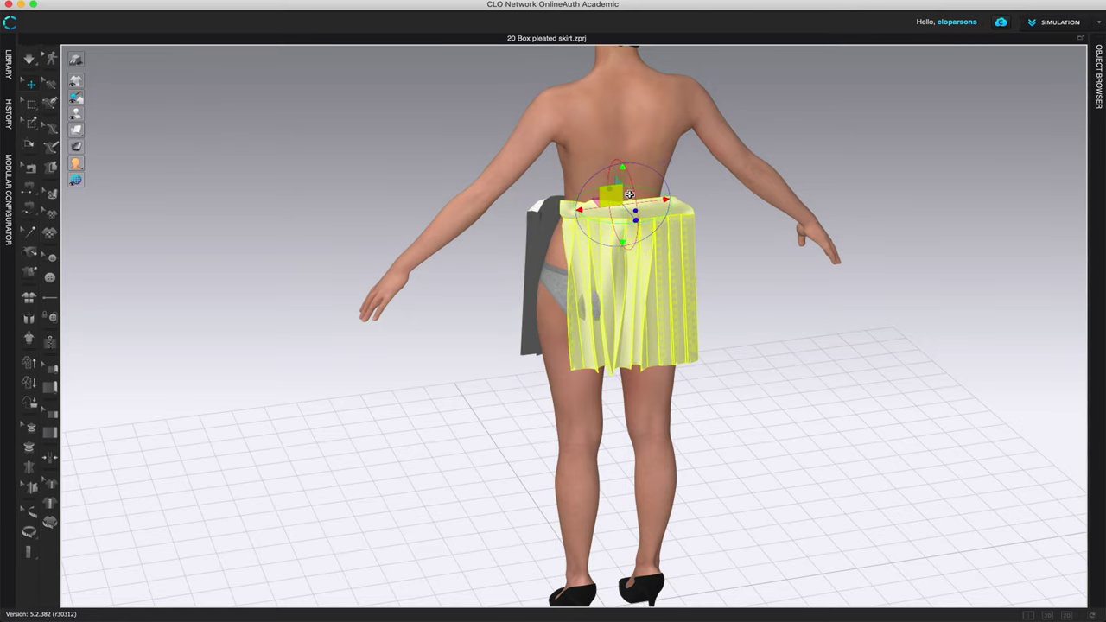
pyautogui.moveTo(769, 356); pyautogui.dragTo(785, 328, button='right')
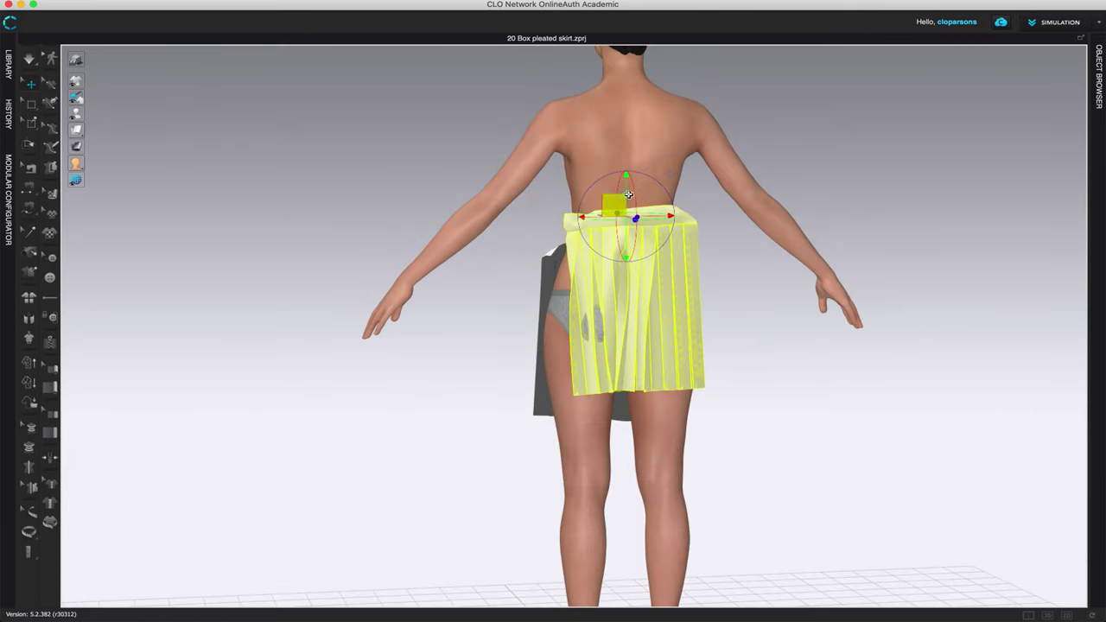
pyautogui.moveTo(626, 184); pyautogui.dragTo(626, 219)
# Step: Sew the front waistband's right end to the back waistband's left end in the 2D pattern with Segment Sewing
pyautogui.moveTo(542, 407); pyautogui.dragTo(752, 510, button='right')
pyautogui.press('2')
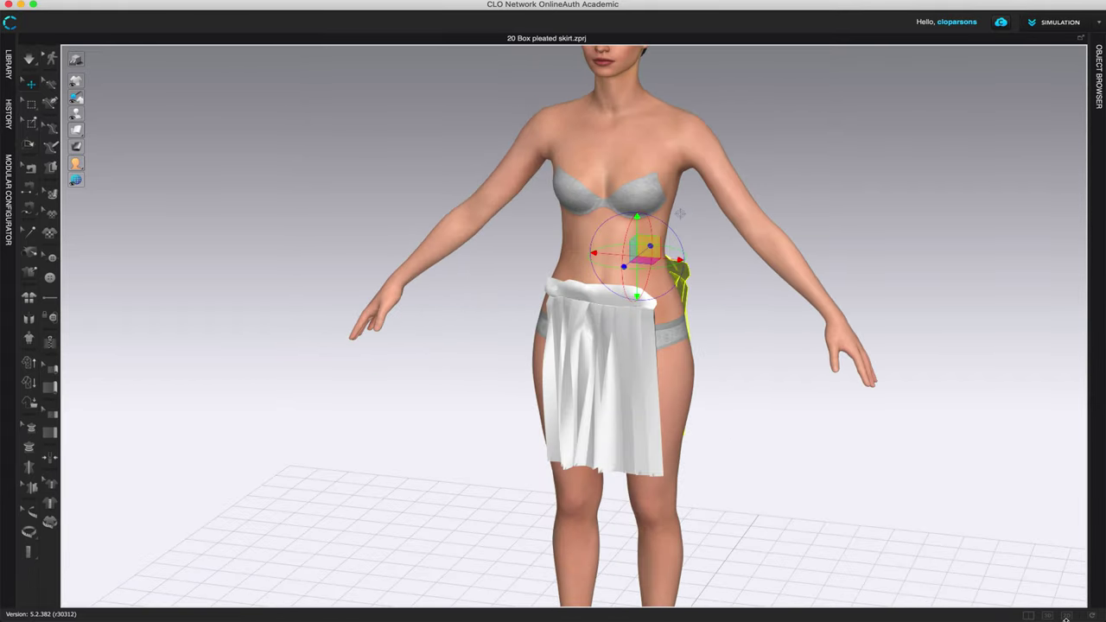
pyautogui.scroll(5, 664, 538)
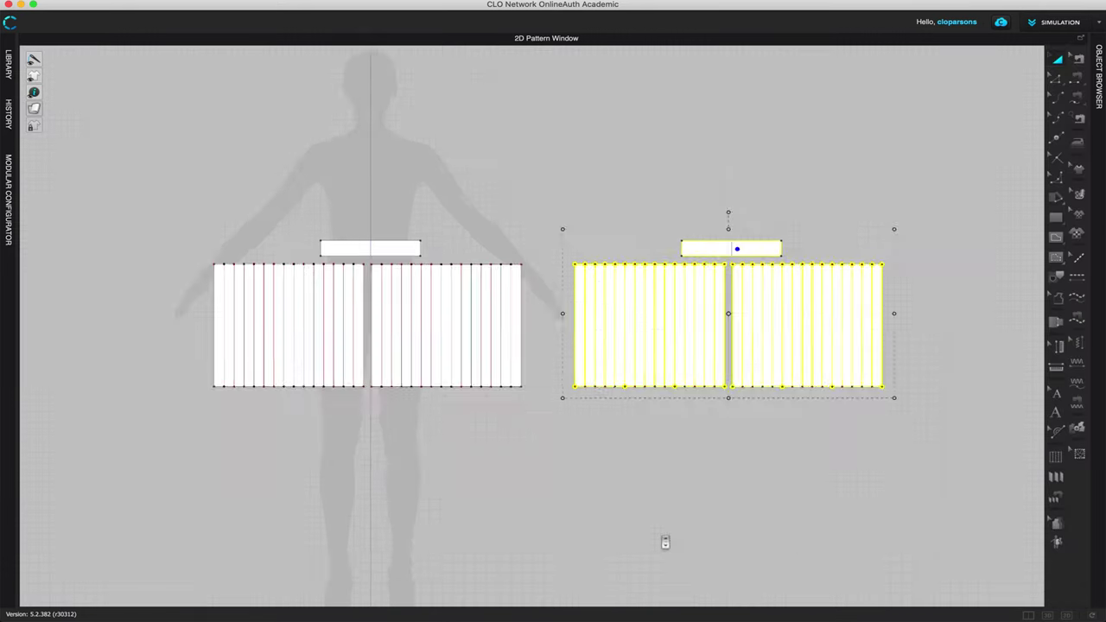
pyautogui.click(1076, 78)
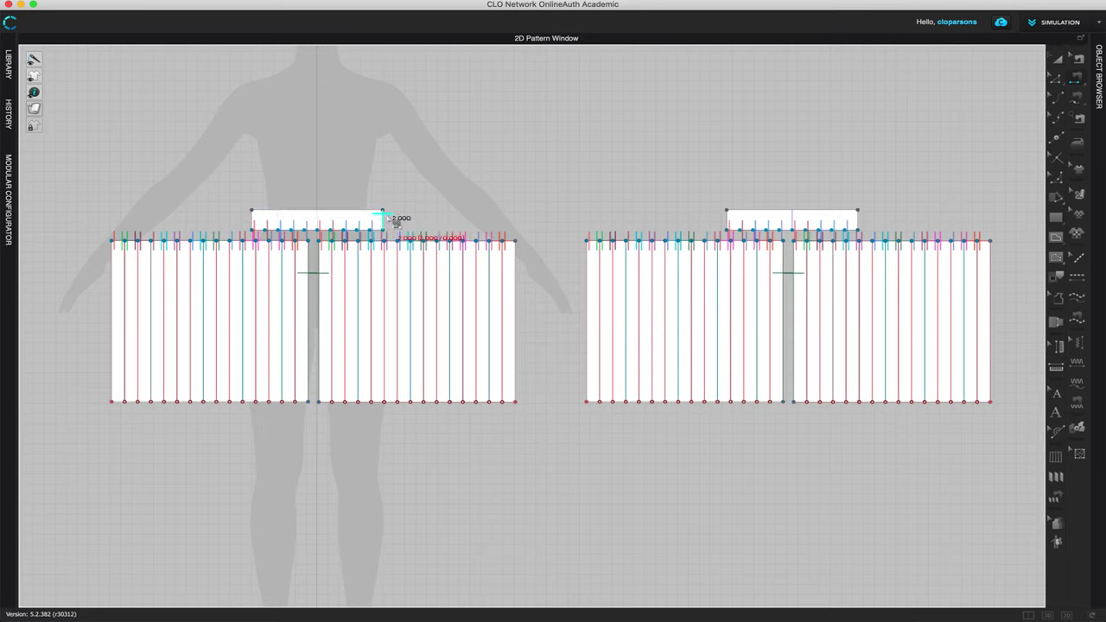
pyautogui.click(389, 219)
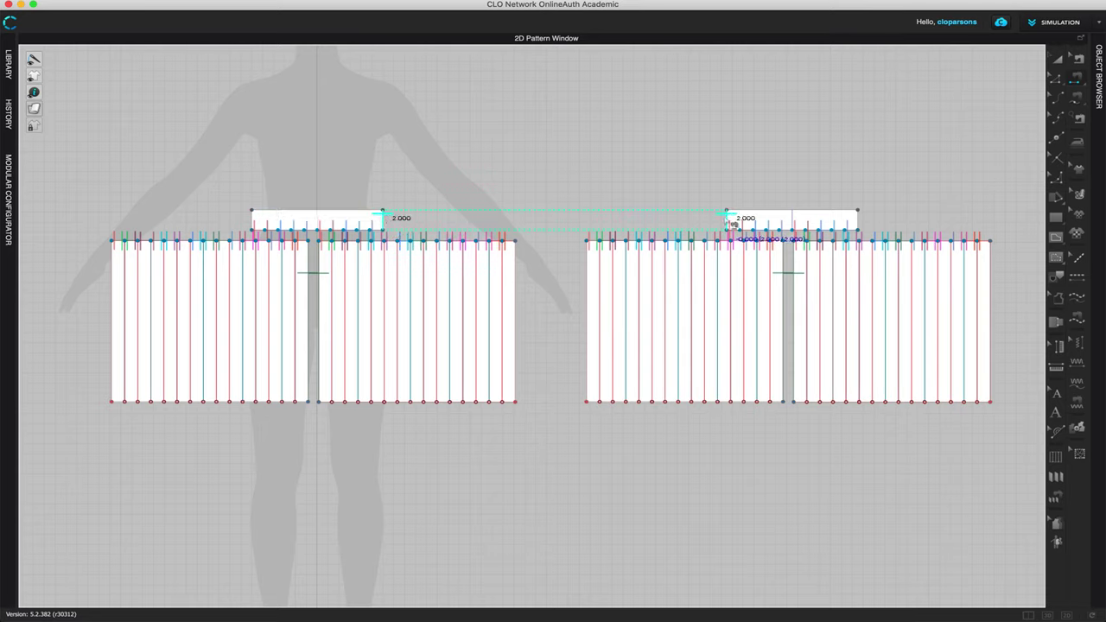
# Step: Sew the front waistband's left end to the back waistband's right end in the 2D pattern
pyautogui.click(257, 228)
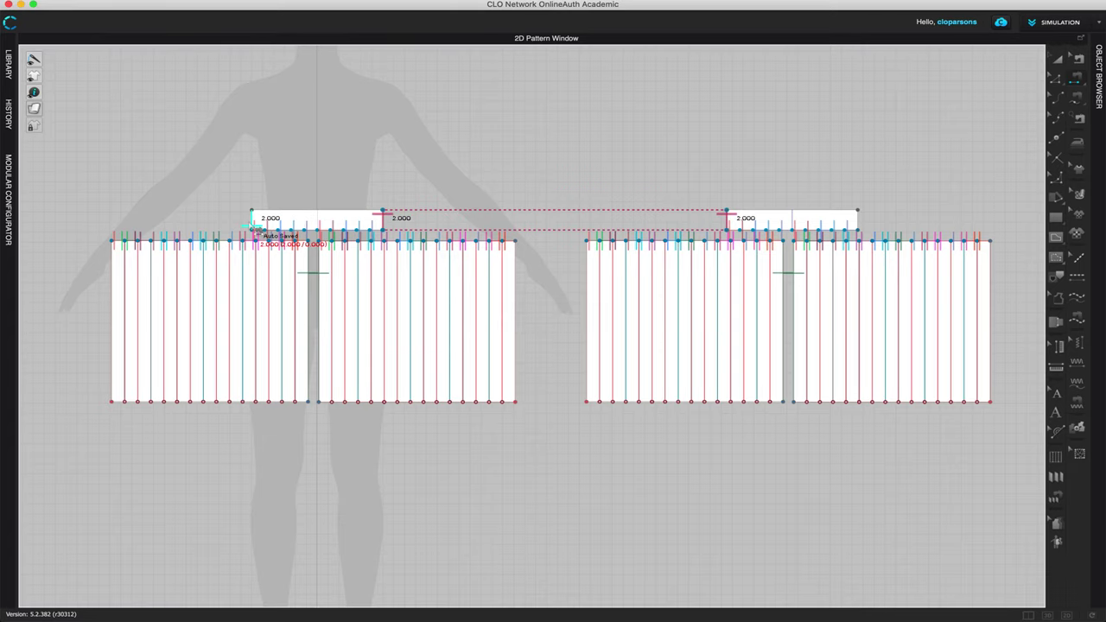
pyautogui.click(1028, 615)
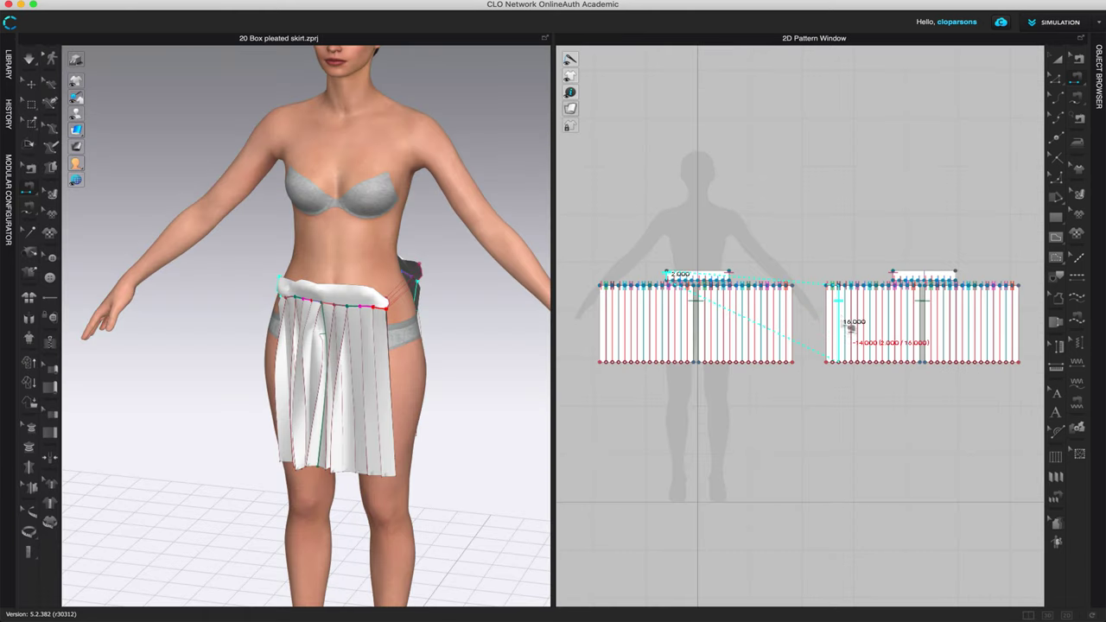
pyautogui.scroll(3, 933, 259)
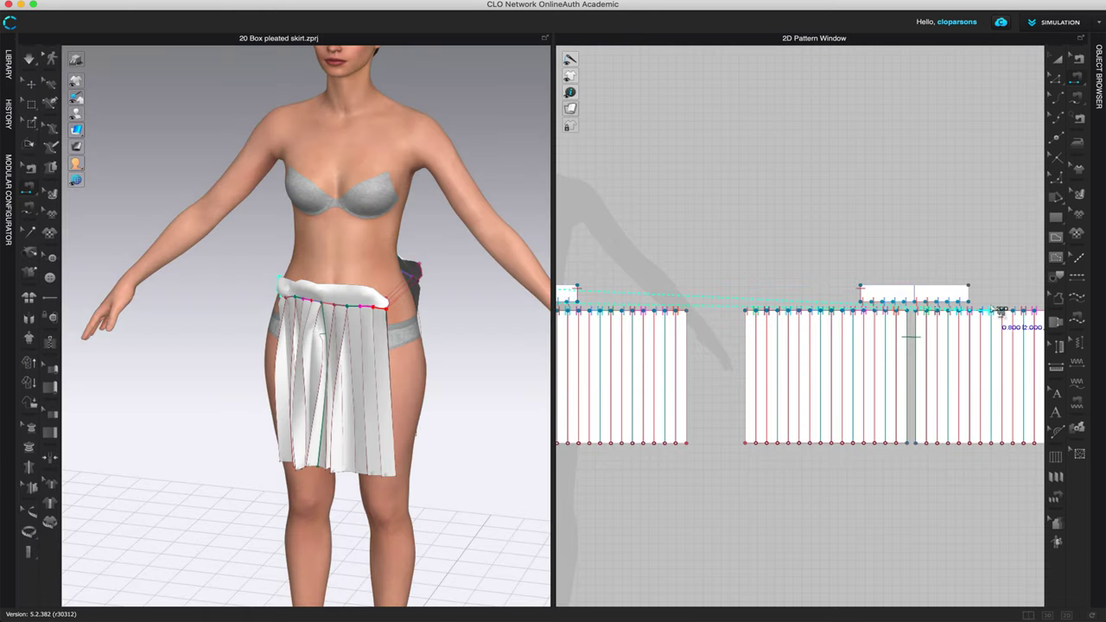
pyautogui.click(979, 300)
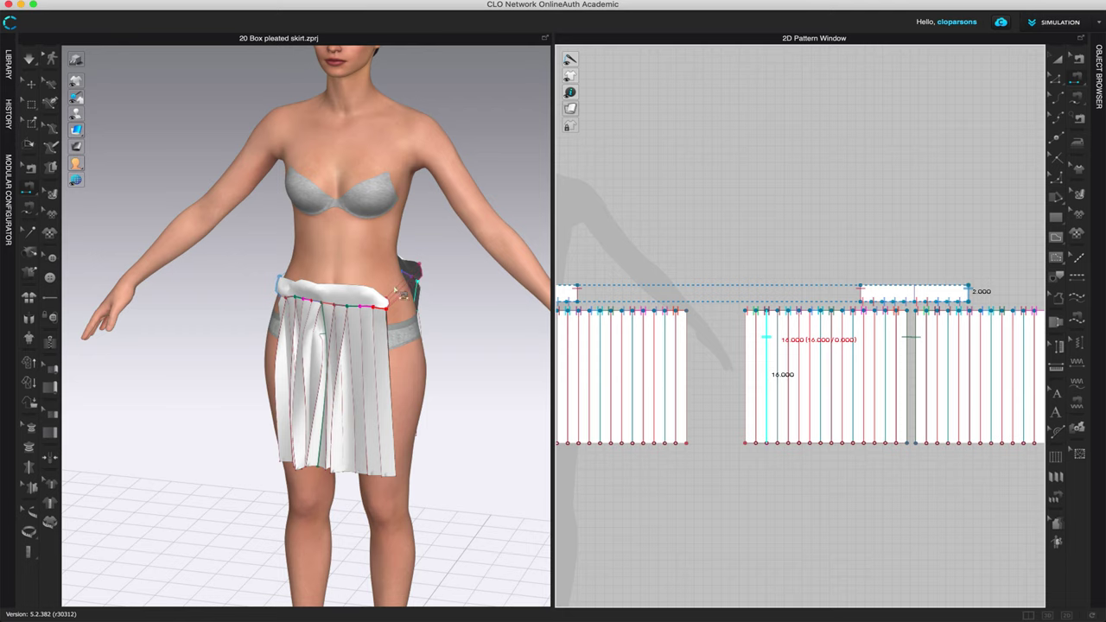
# Step: Sew the front skirt's right outer edge to the back skirt's left outer edge, forming the side seam on the avatar's left
pyautogui.moveTo(452, 383); pyautogui.dragTo(444, 360, button='right')
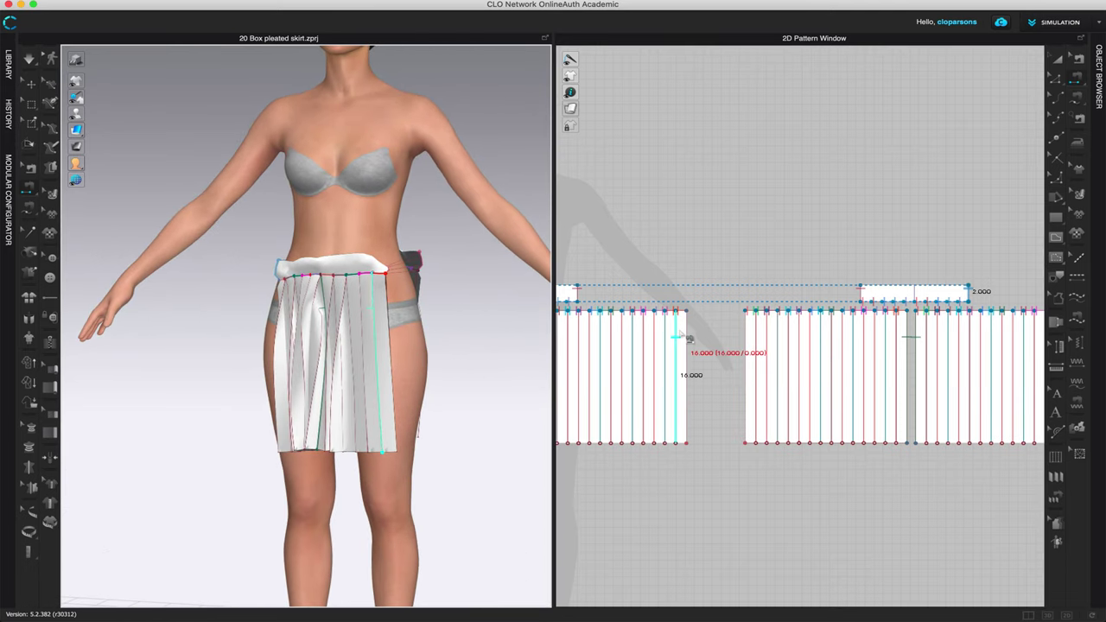
pyautogui.click(630, 406)
pyautogui.moveTo(483, 406); pyautogui.dragTo(419, 406, button='right')
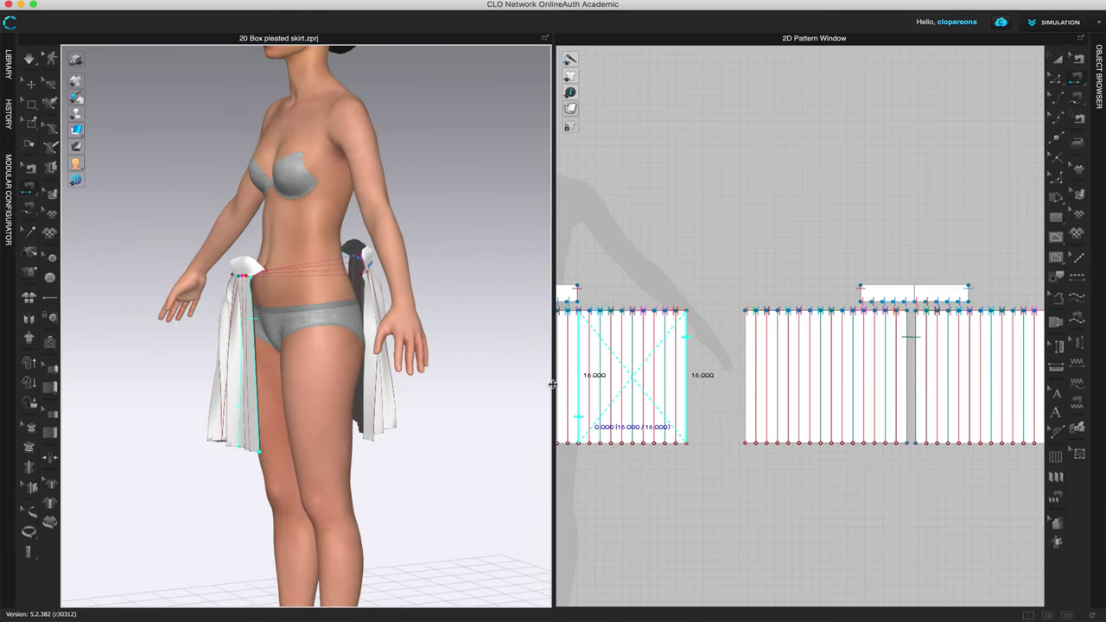
pyautogui.click(744, 350)
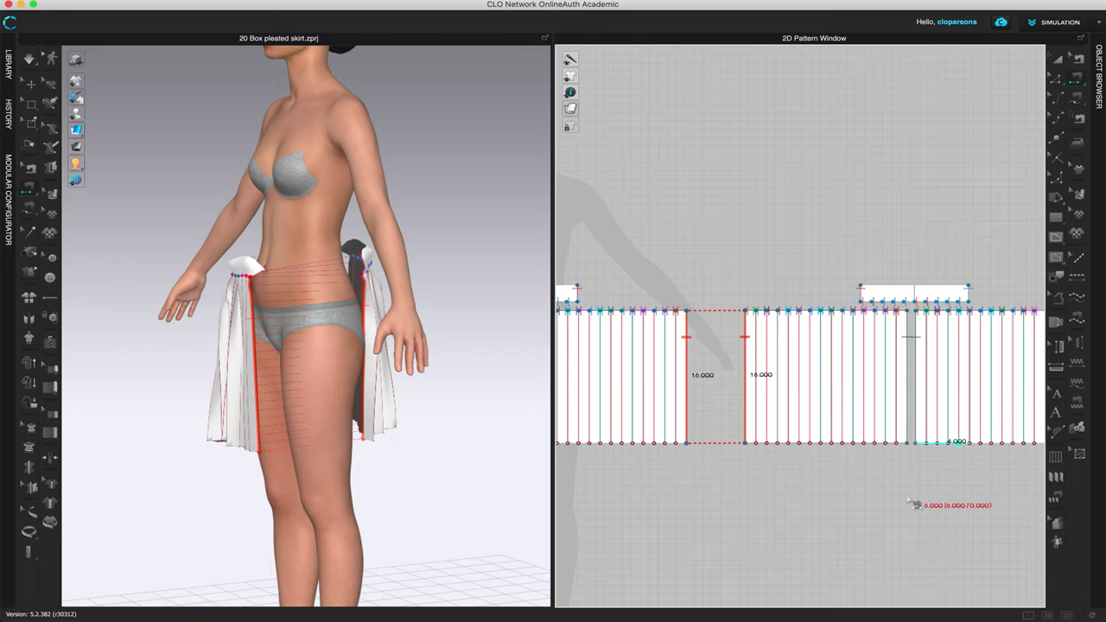
pyautogui.rightClick(879, 482)
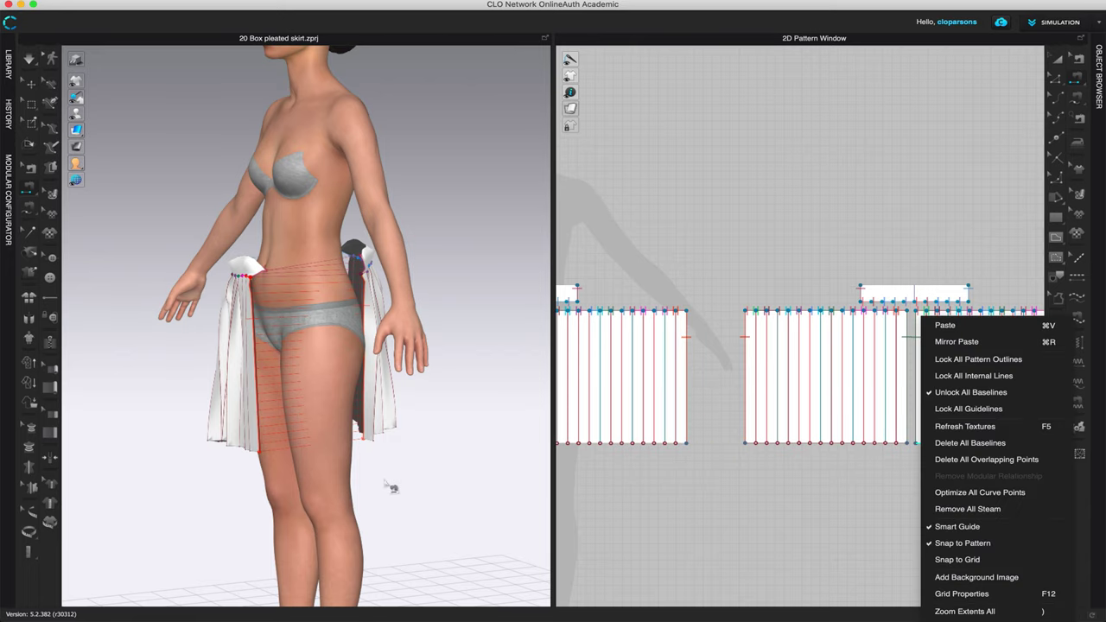
pyautogui.click(525, 484)
# Step: Sew the front and back skirt's remaining outer edges together in 3D along the avatar's right side
pyautogui.moveTo(321, 476); pyautogui.dragTo(390, 417, button='right')
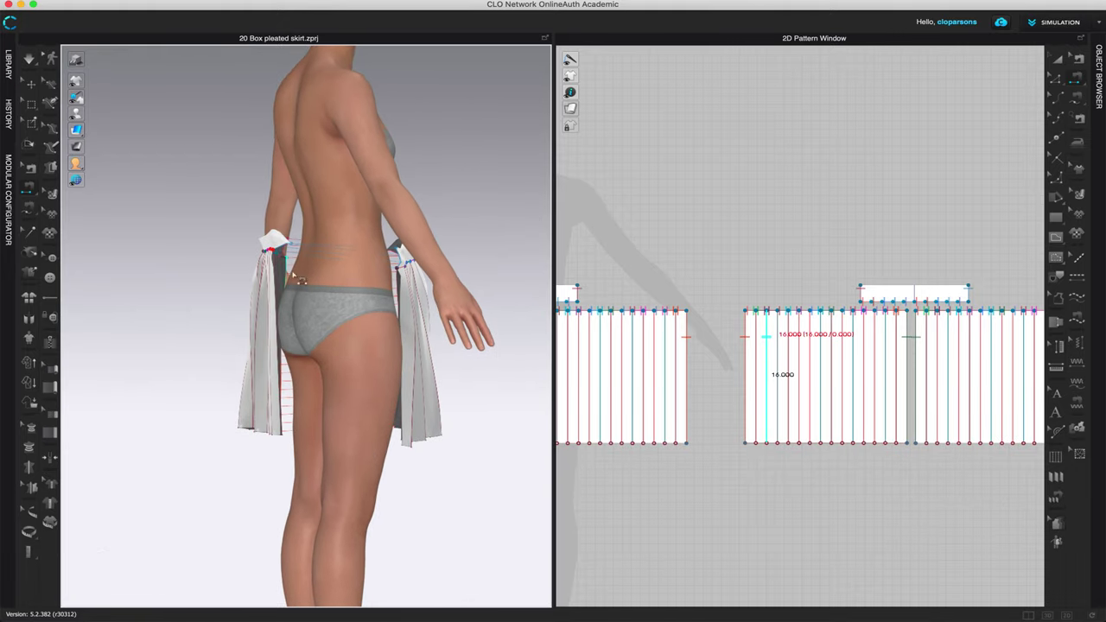
pyautogui.click(276, 298)
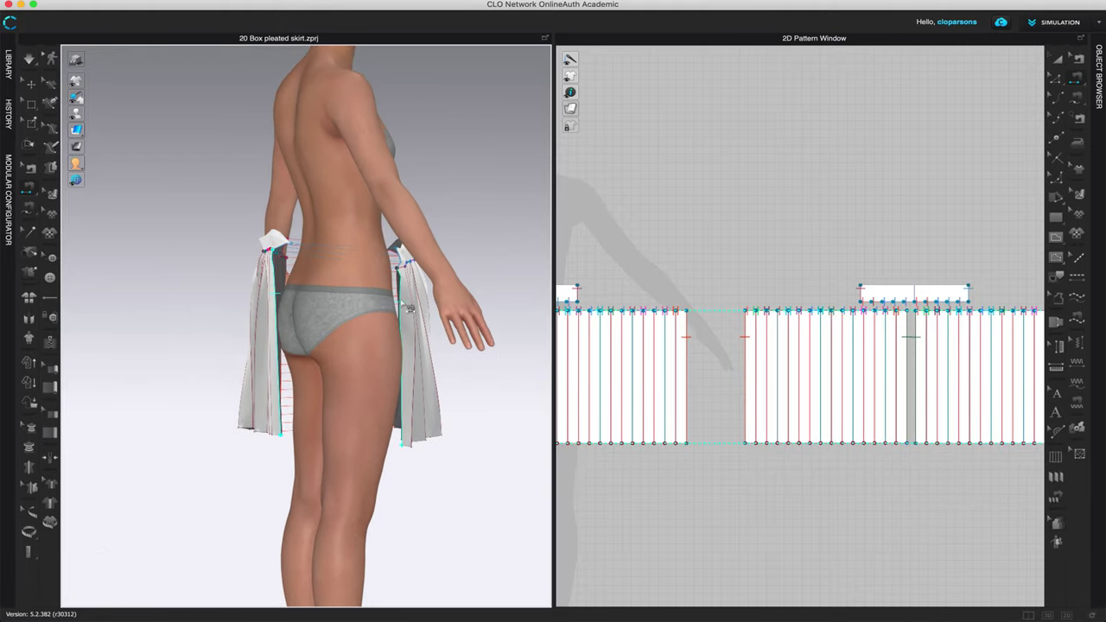
pyautogui.click(410, 308)
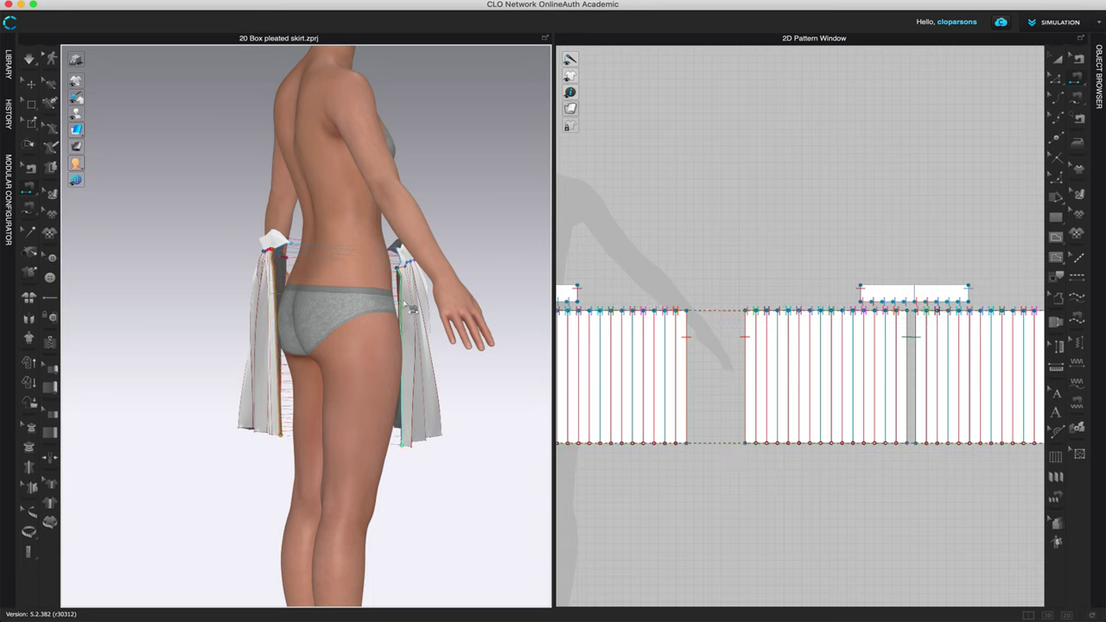
# Step: Simulate the sewn front and back skirt so it drapes around the avatar
pyautogui.scroll(-5, 429, 454)
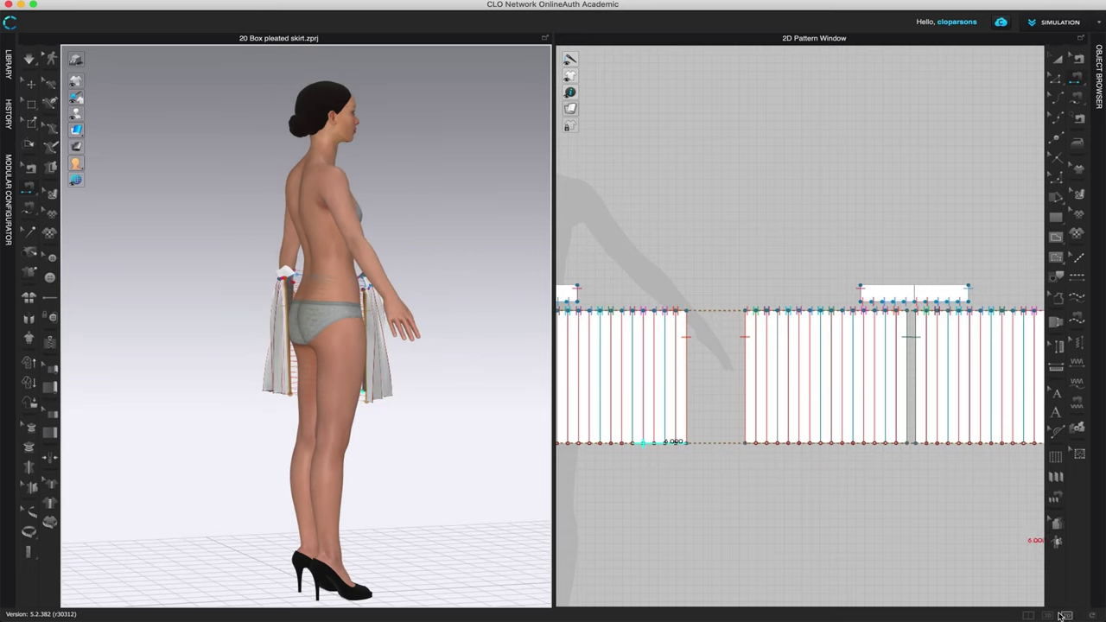
pyautogui.click(31, 84)
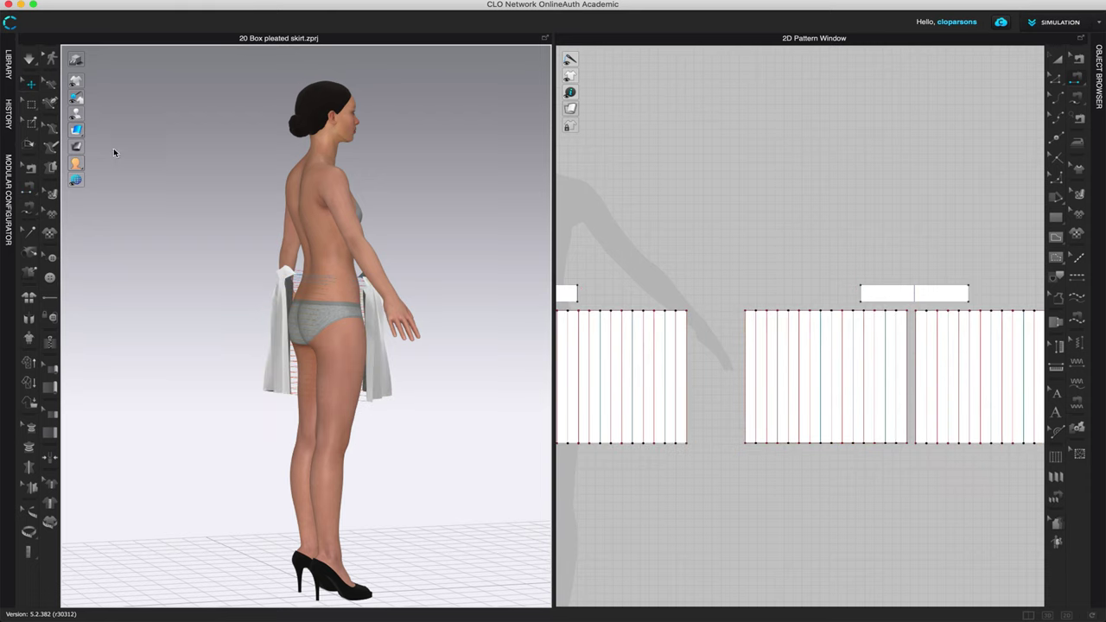
pyautogui.moveTo(422, 458); pyautogui.dragTo(393, 468, button='right')
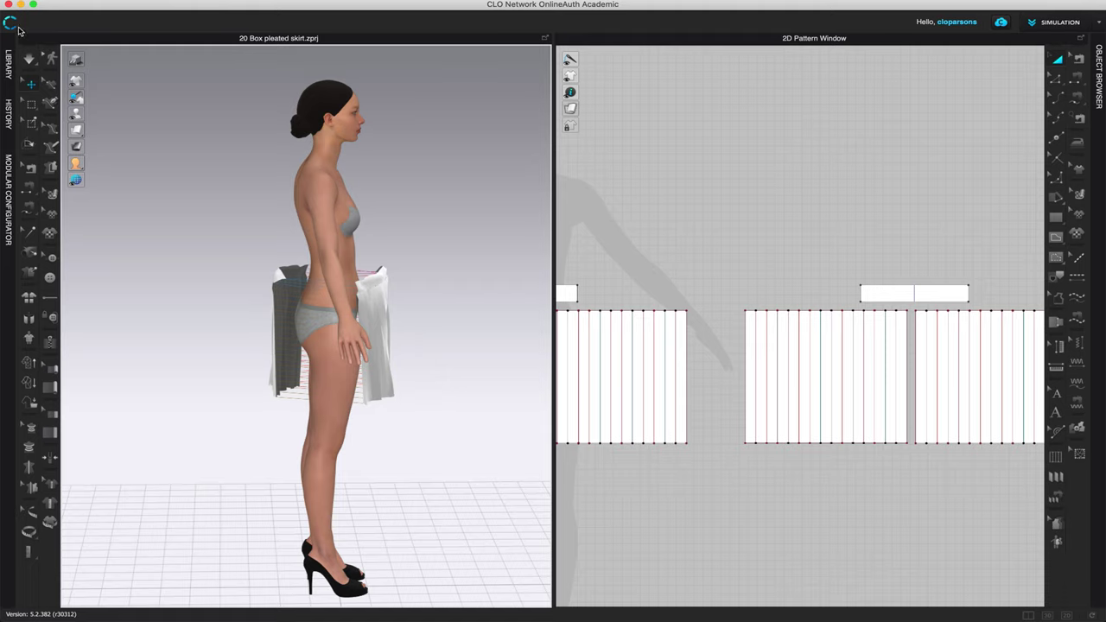
pyautogui.click(29, 59)
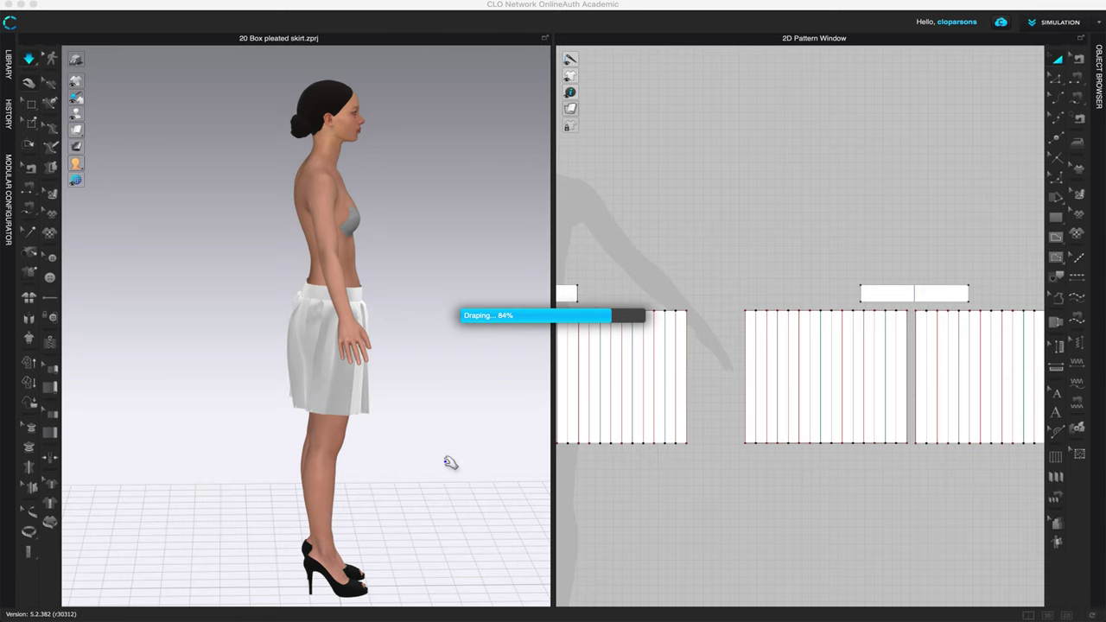
pyautogui.moveTo(463, 466); pyautogui.dragTo(316, 440, button='right')
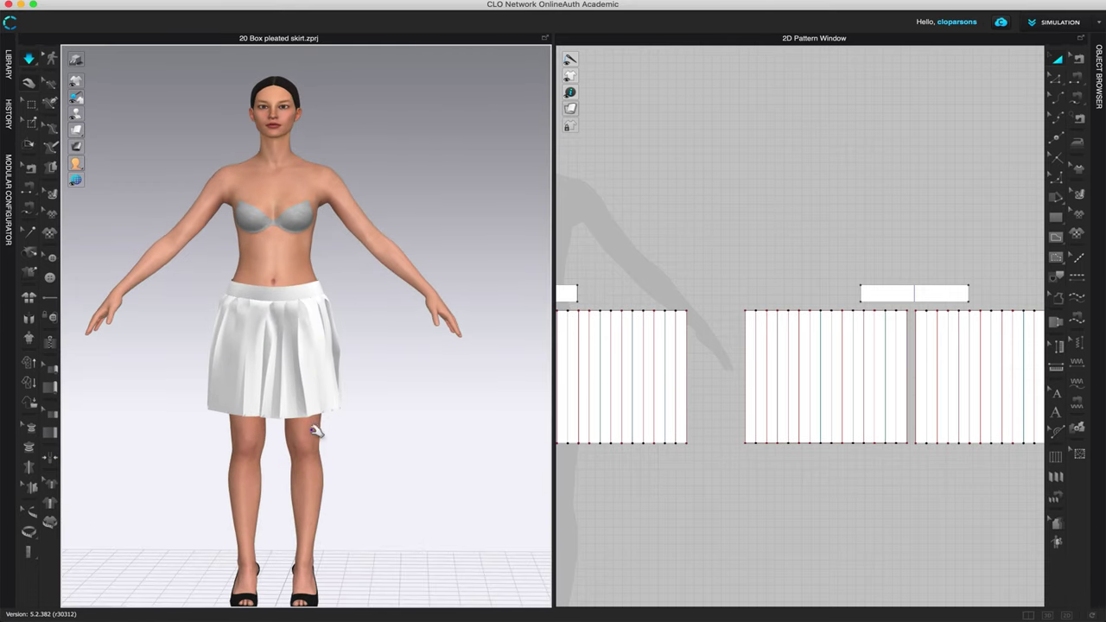
# Step: Strengthen all the front and back pleated skirt panels together, leaving out both waistbands
pyautogui.click(303, 286)
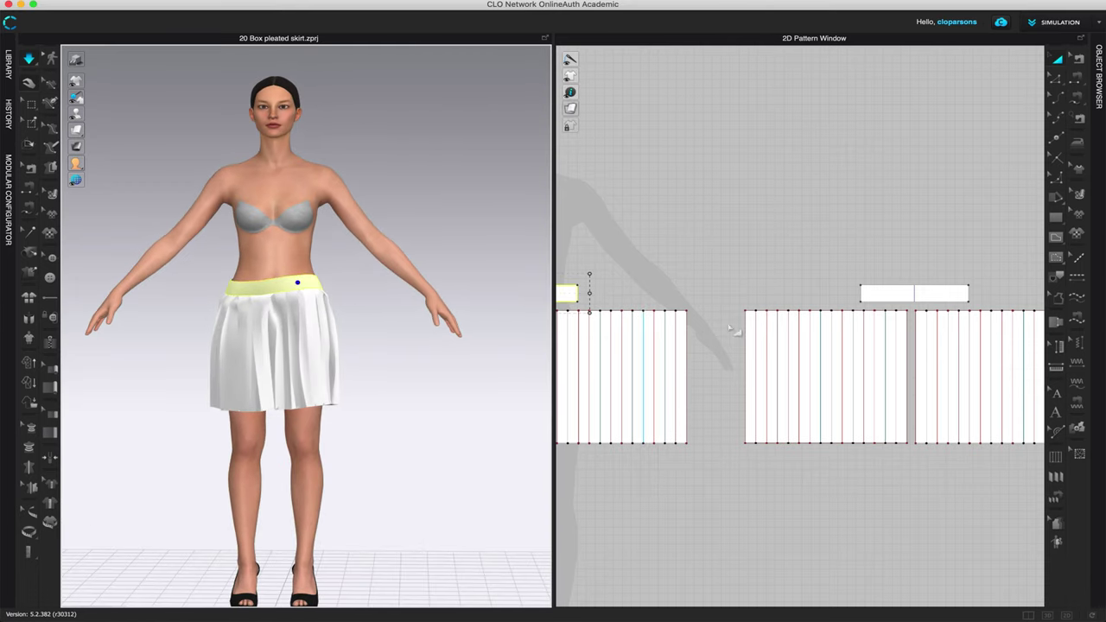
pyautogui.scroll(-5, 710, 257)
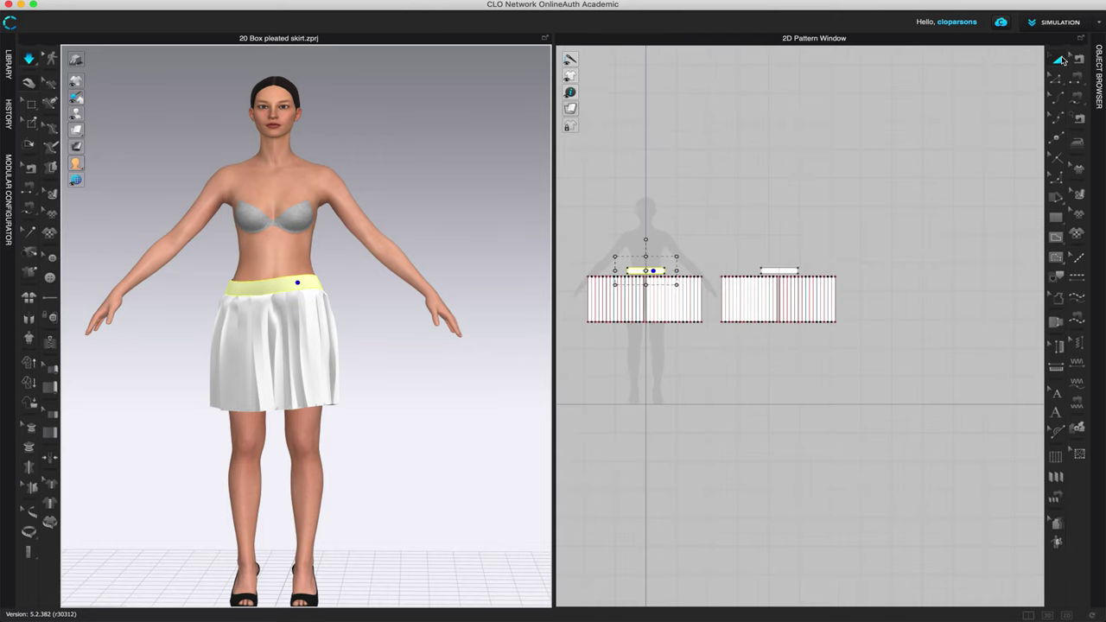
pyautogui.scroll(4, 869, 271)
pyautogui.scroll(-2, 884, 222)
pyautogui.scroll(2, 993, 212)
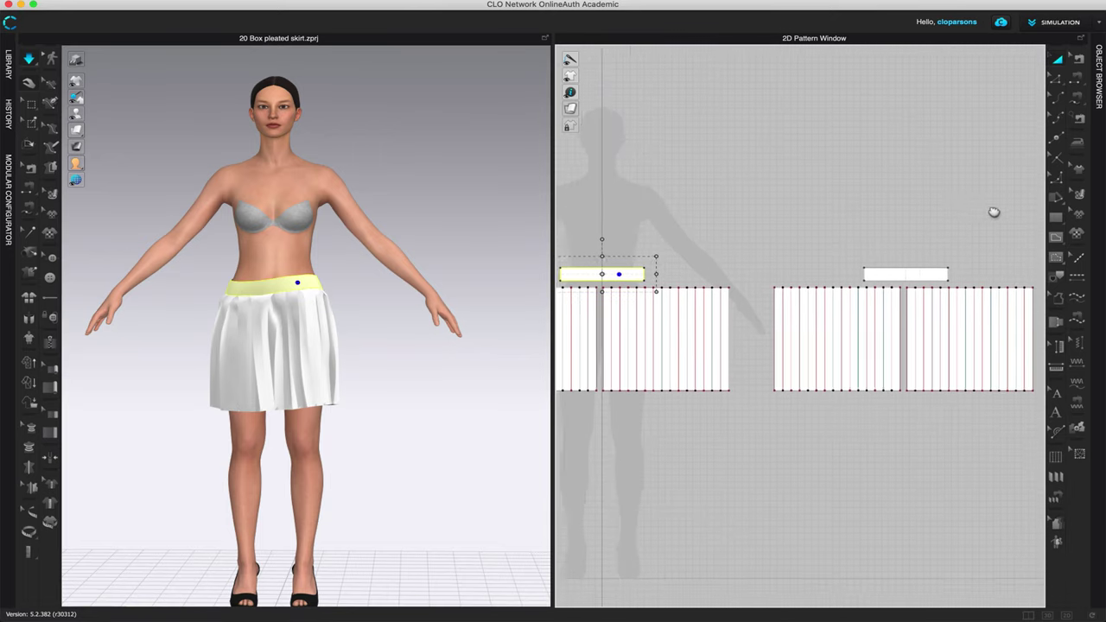
pyautogui.scroll(-1, 993, 211)
pyautogui.scroll(-2, 876, 222)
pyautogui.moveTo(613, 328); pyautogui.dragTo(1040, 251)
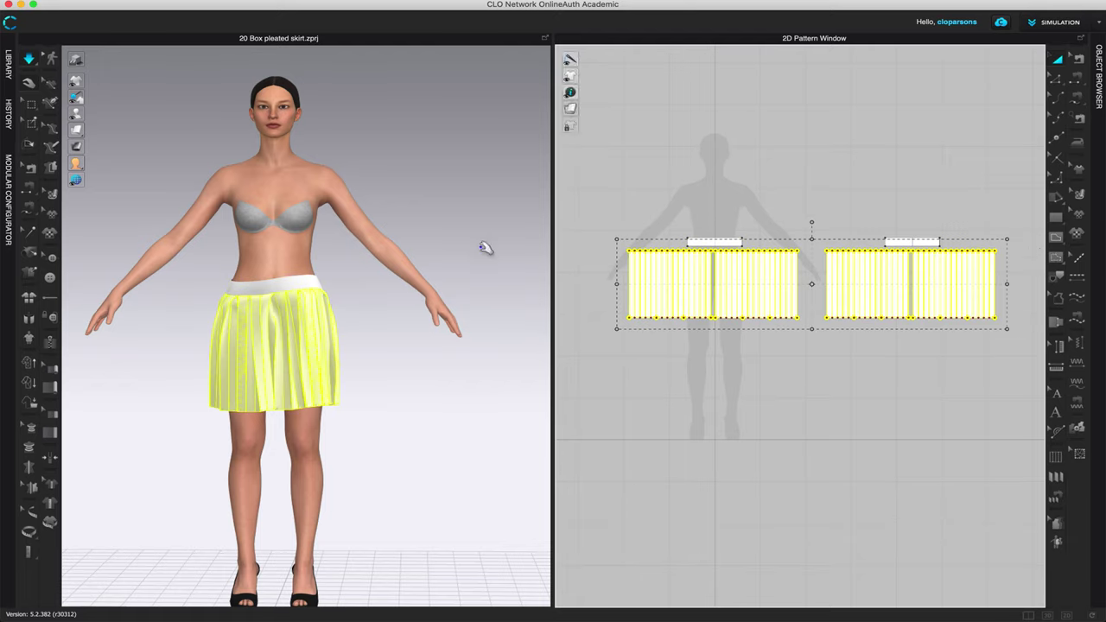
pyautogui.rightClick(293, 323)
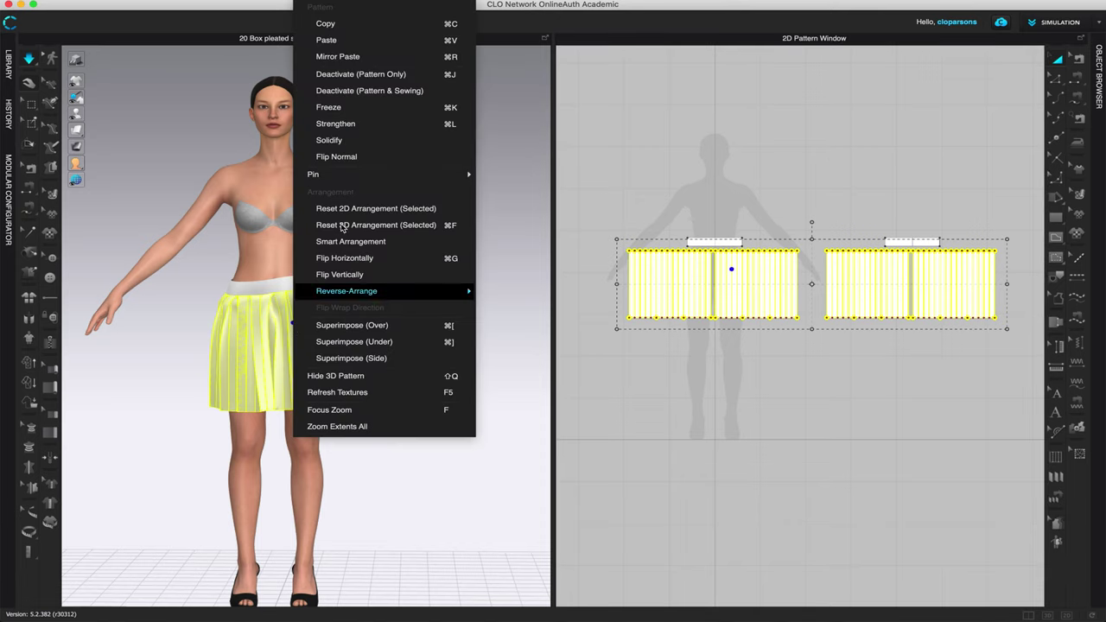
pyautogui.click(381, 121)
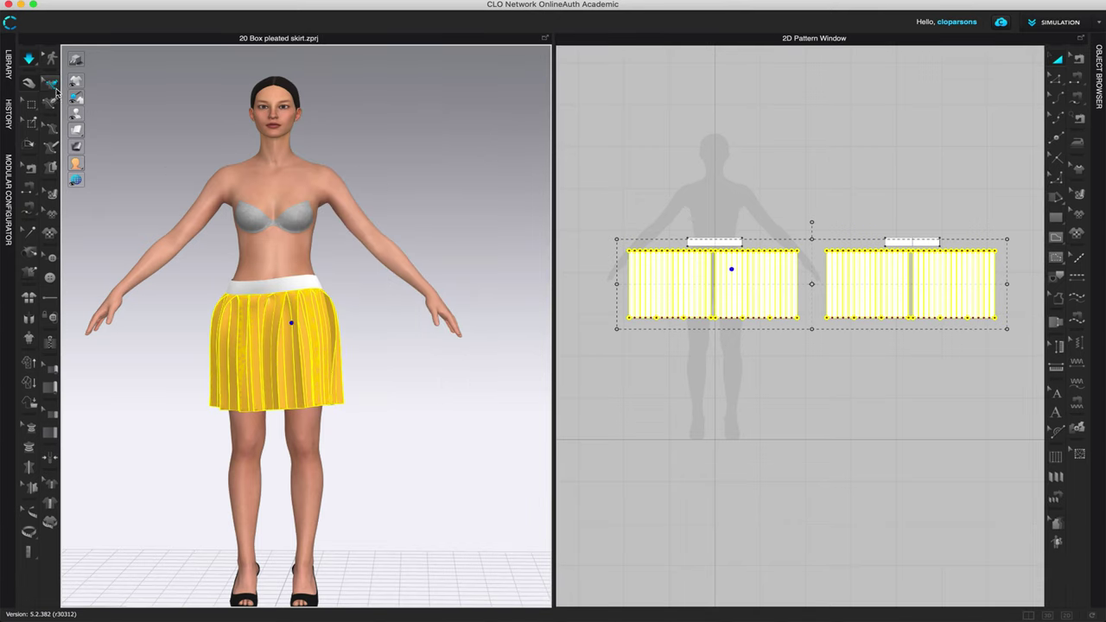
# Step: Rerun the simulation with the strengthened skirt panels and unstrengthen them again
pyautogui.click(29, 58)
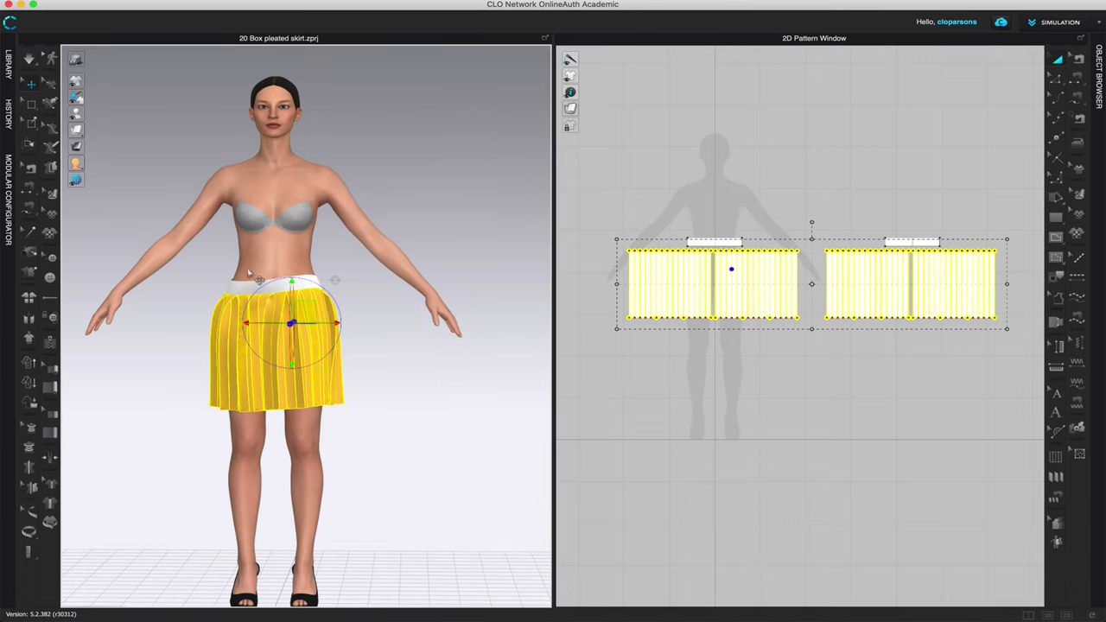
pyautogui.click(27, 60)
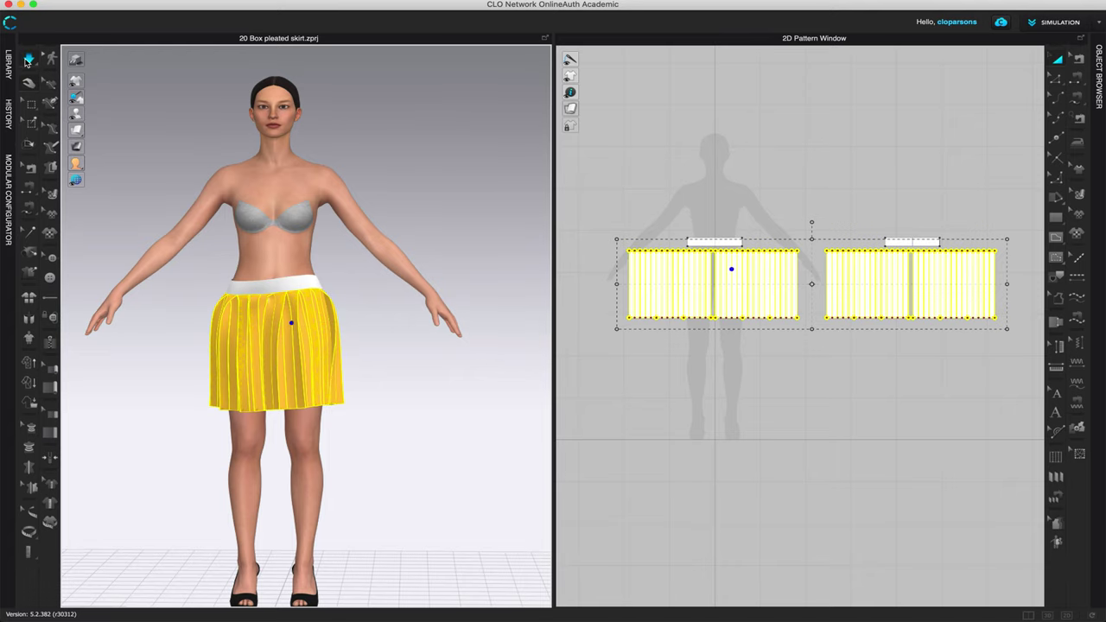
pyautogui.rightClick(266, 310)
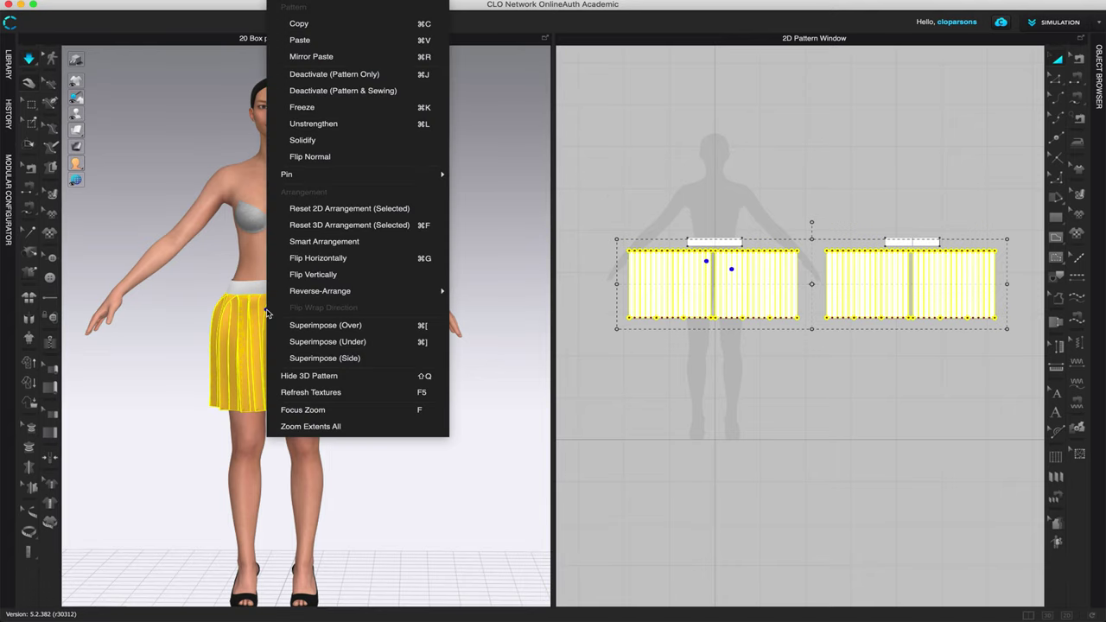
pyautogui.click(341, 121)
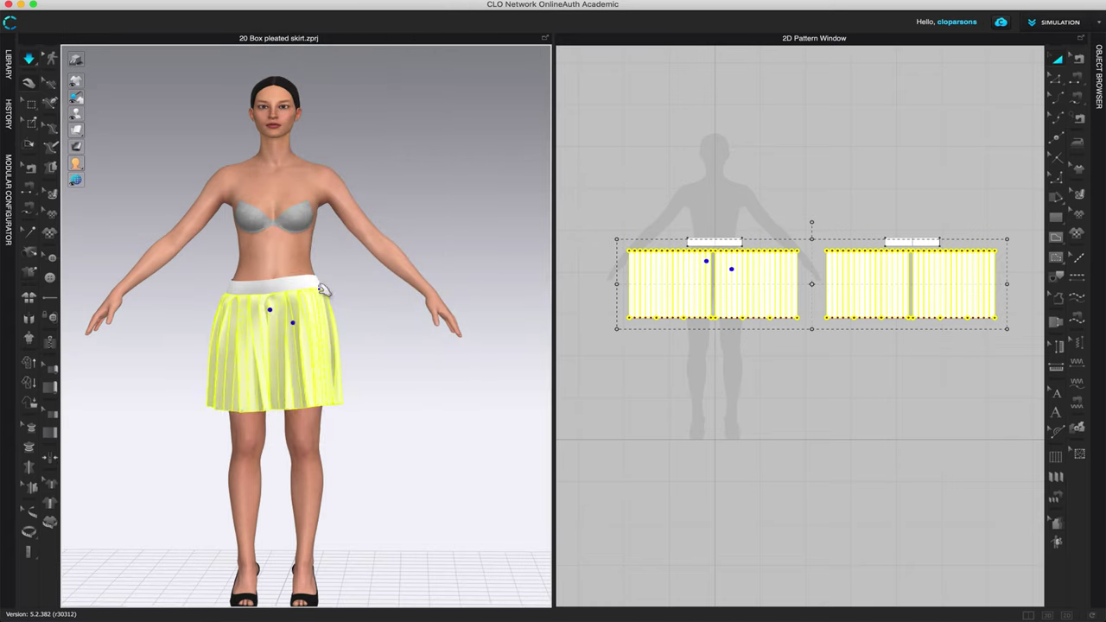
# Step: Pull the front and back waistbands up on the avatar during simulation so the skirt sits higher at the waist
pyautogui.click(239, 282)
pyautogui.moveTo(244, 253); pyautogui.dragTo(251, 257)
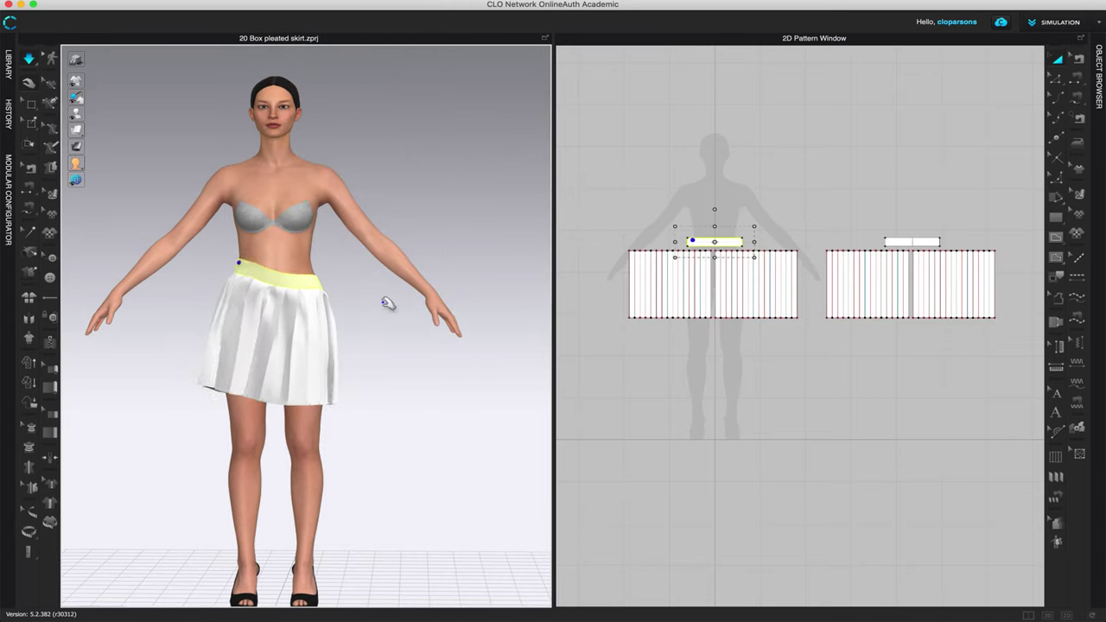
pyautogui.moveTo(438, 403); pyautogui.dragTo(316, 313, button='right')
pyautogui.click(366, 270)
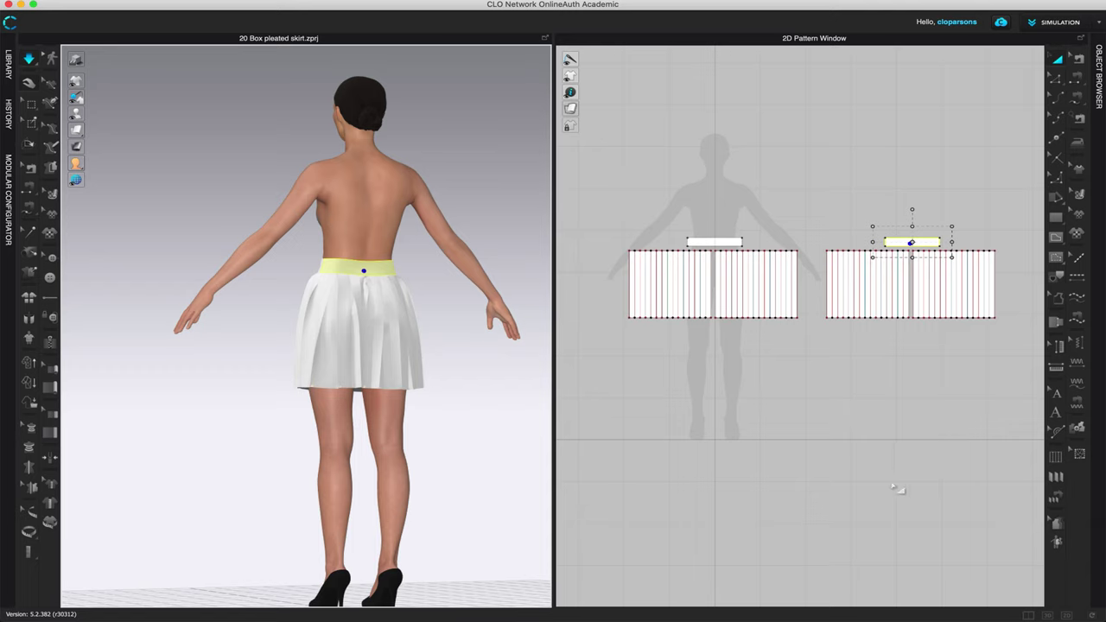
# Step: Set the sewing line type of the skirt and waistband seams to Turned
pyautogui.scroll(-2, 868, 488)
pyautogui.scroll(3, 869, 476)
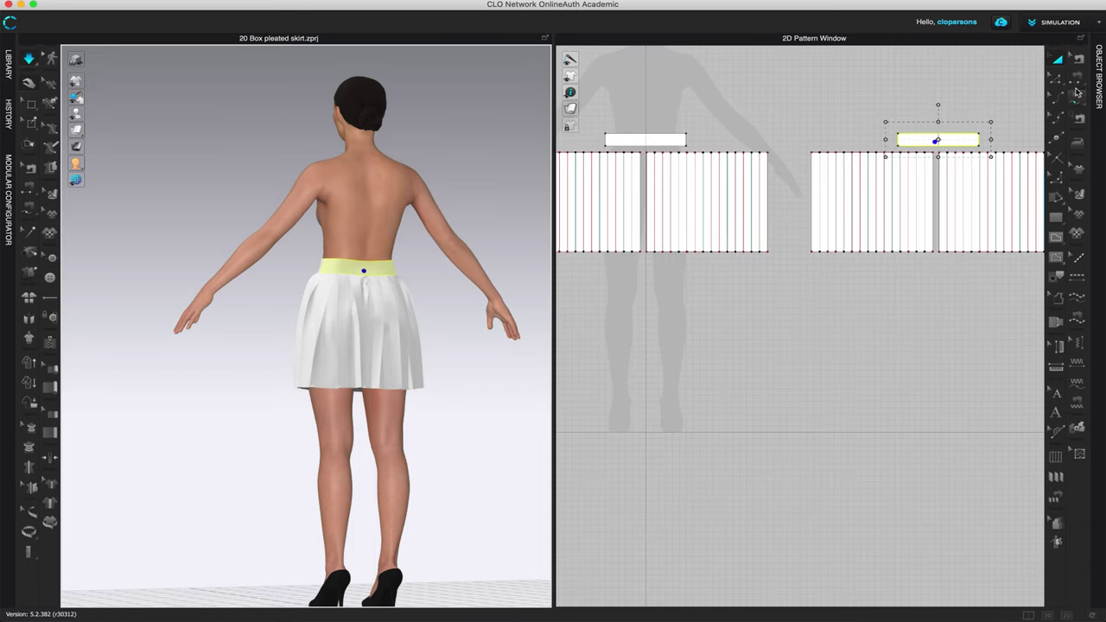
pyautogui.moveTo(455, 318); pyautogui.dragTo(600, 340, button='right')
pyautogui.scroll(-3, 812, 376)
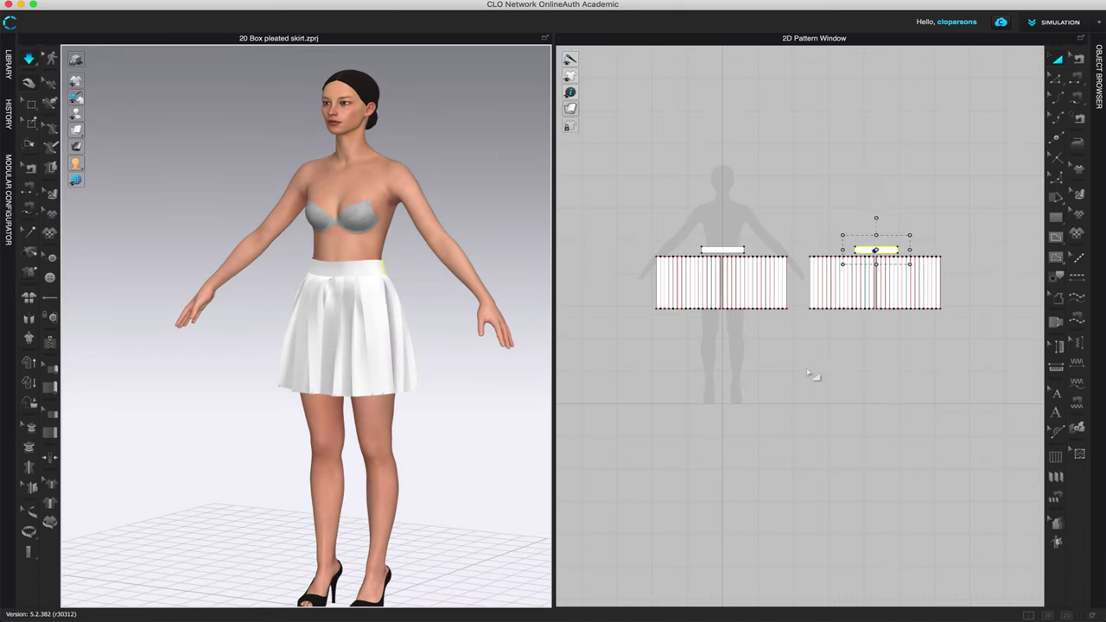
pyautogui.click(1068, 615)
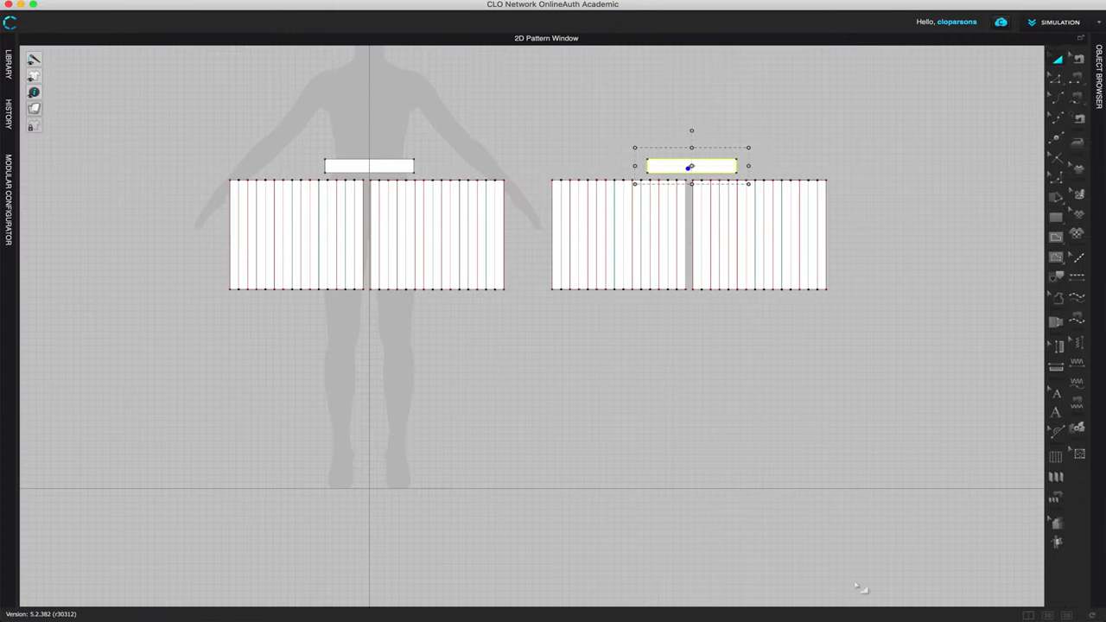
pyautogui.scroll(3, 717, 456)
pyautogui.scroll(-3, 688, 570)
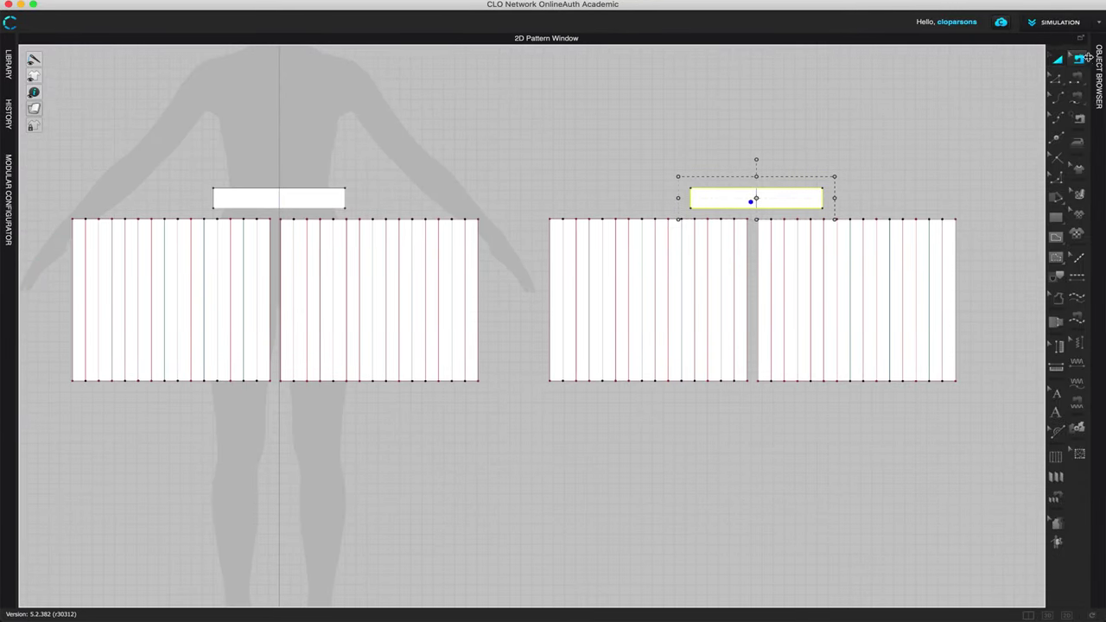
pyautogui.click(1080, 58)
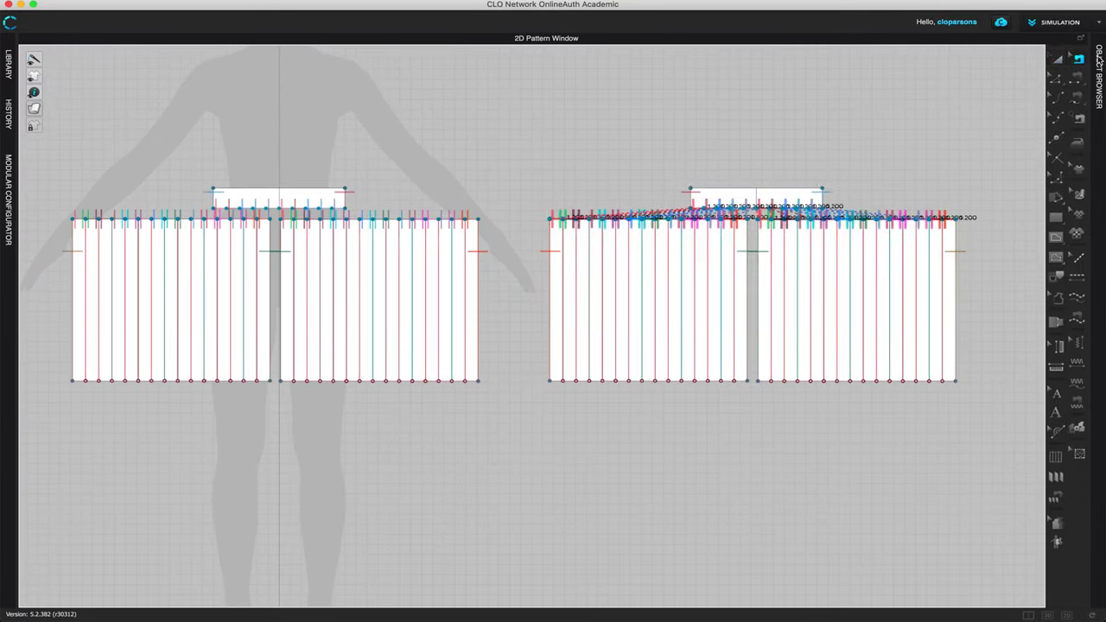
pyautogui.click(1091, 615)
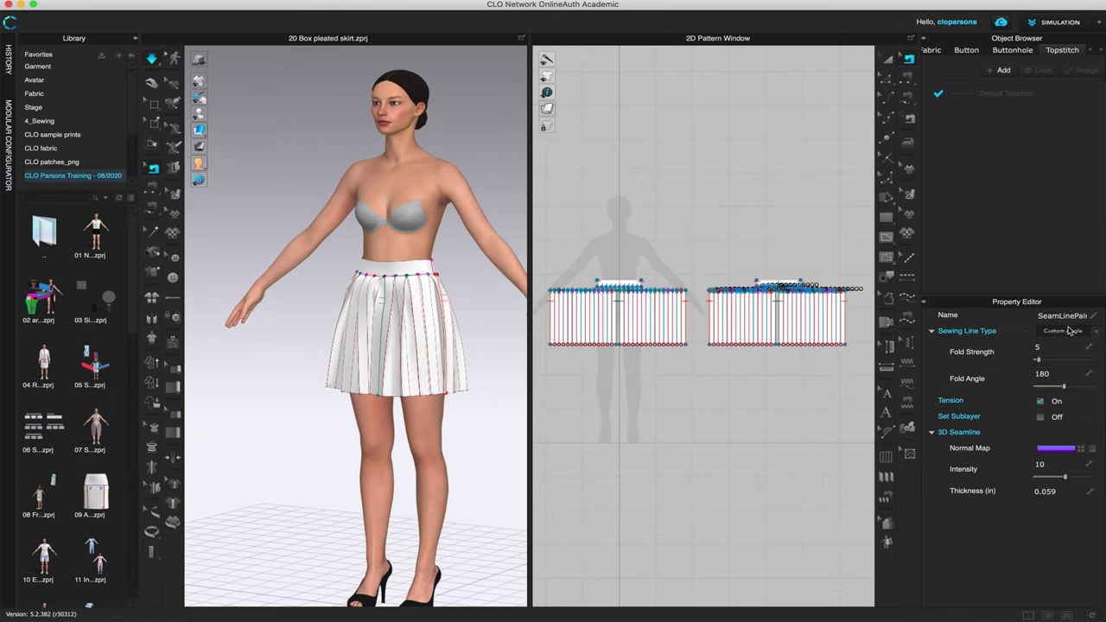
pyautogui.click(1098, 333)
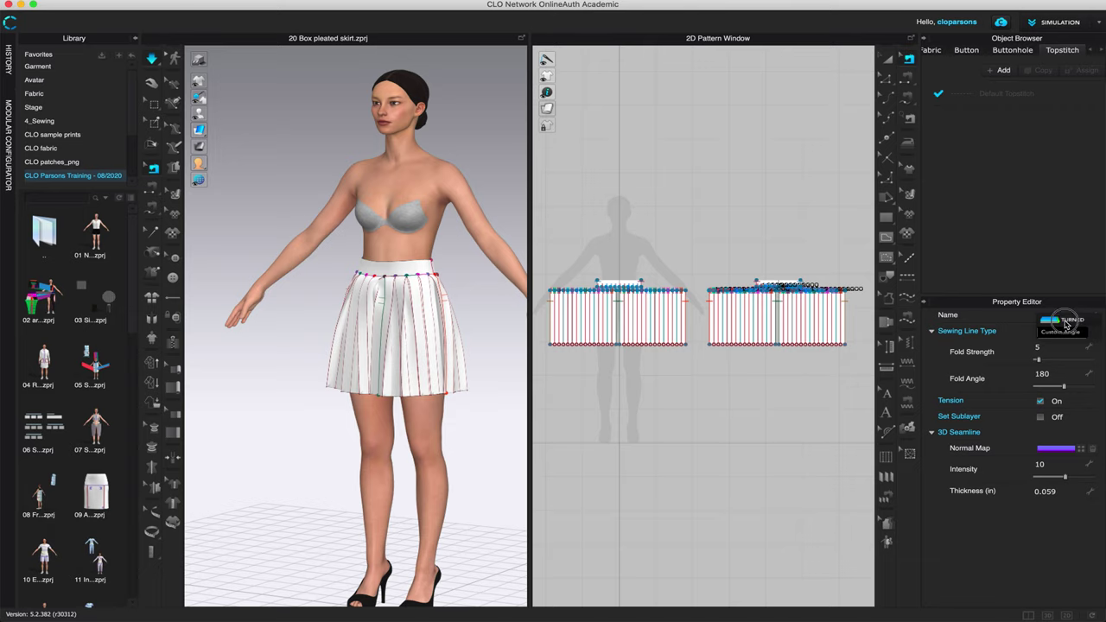
pyautogui.click(1064, 320)
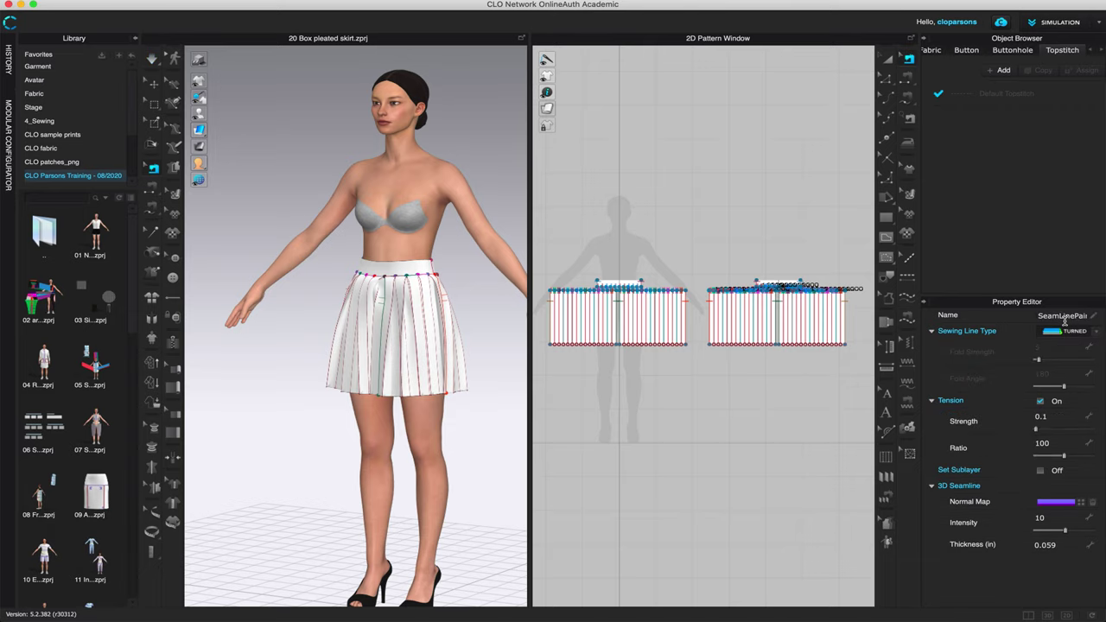
# Step: Simulate the skirt with its turned seams in a 3D-only layout and view it from the front
pyautogui.click(922, 39)
pyautogui.click(1046, 614)
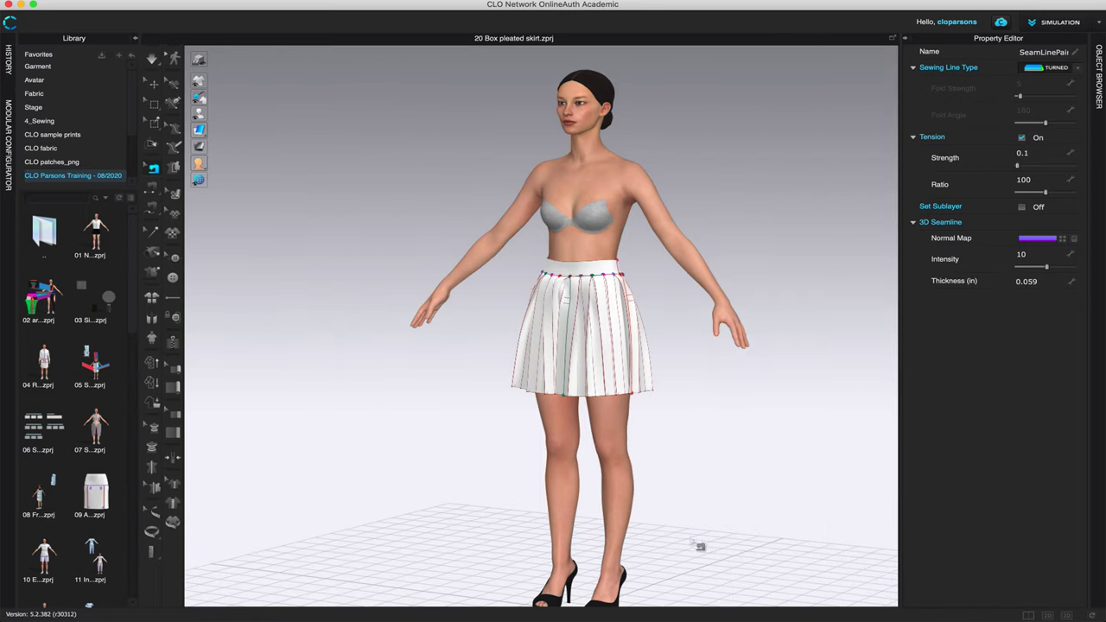
pyautogui.press('space')
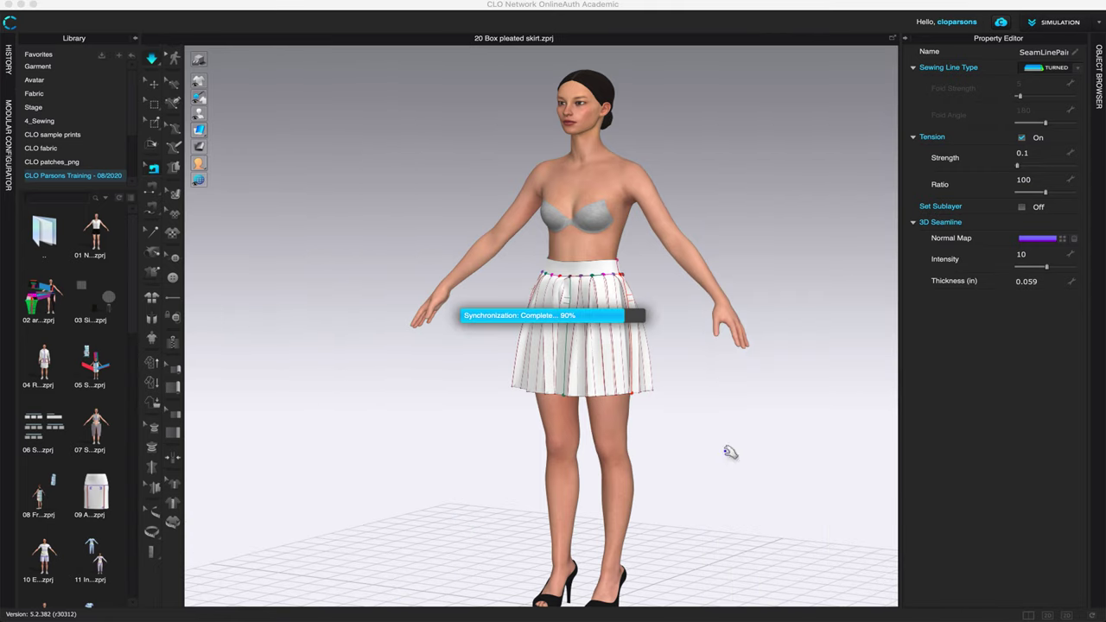
pyautogui.moveTo(724, 430); pyautogui.dragTo(768, 433, button='right')
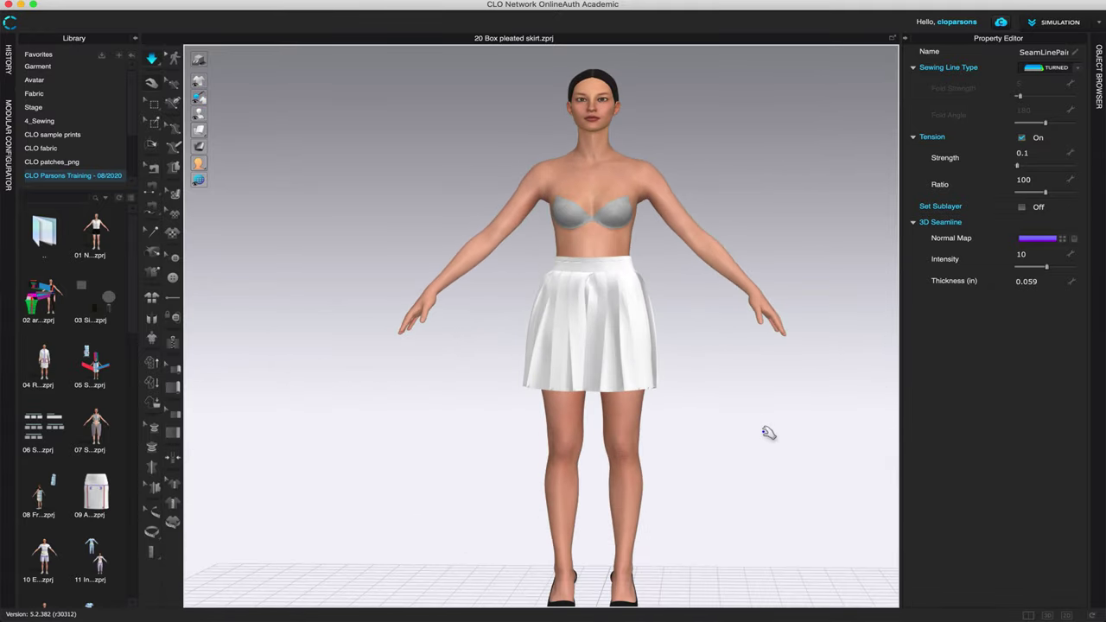